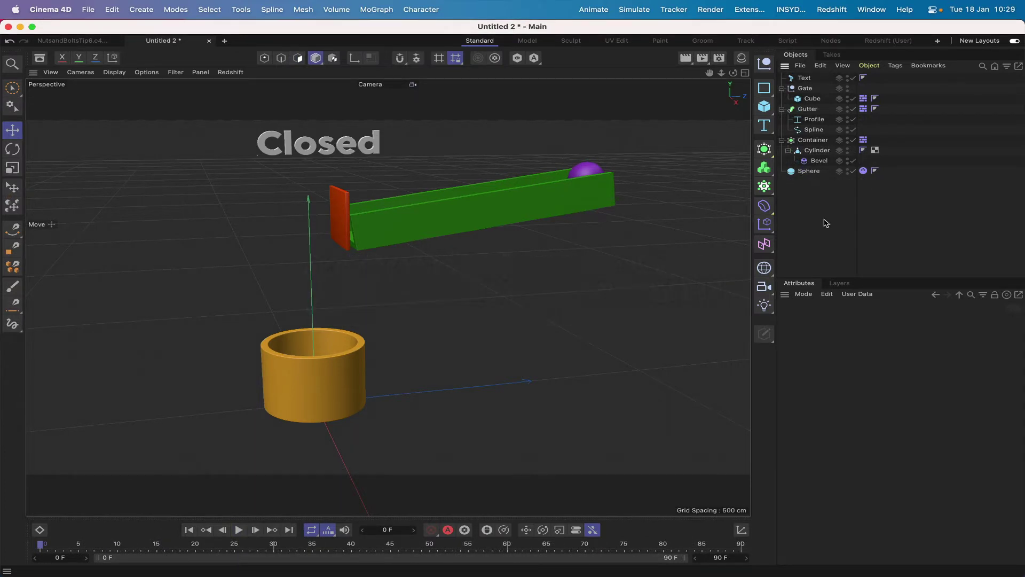
# Step: Inspect the sphere's Dynamics Body tag settings
pyautogui.click(808, 172)
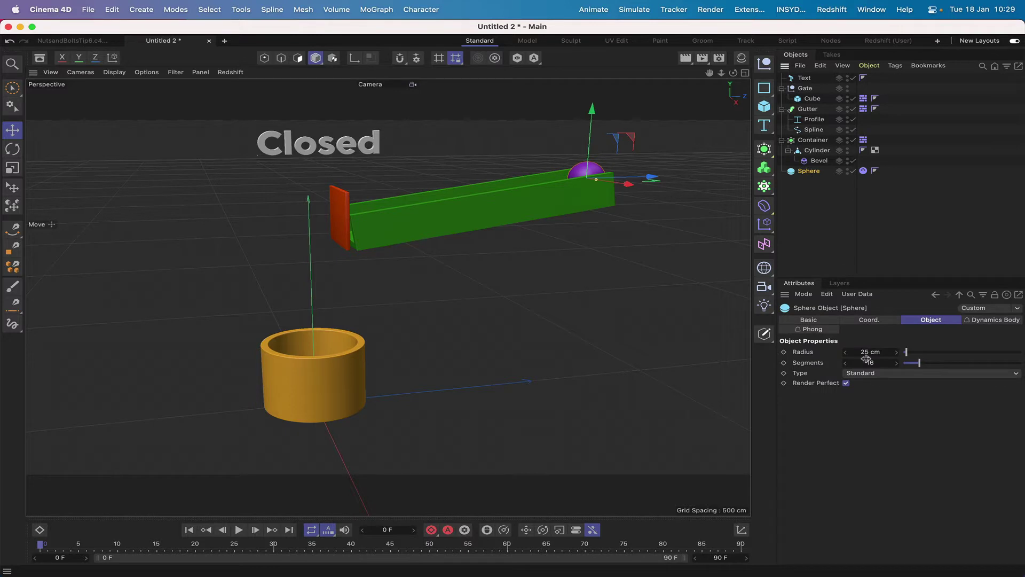
pyautogui.click(865, 171)
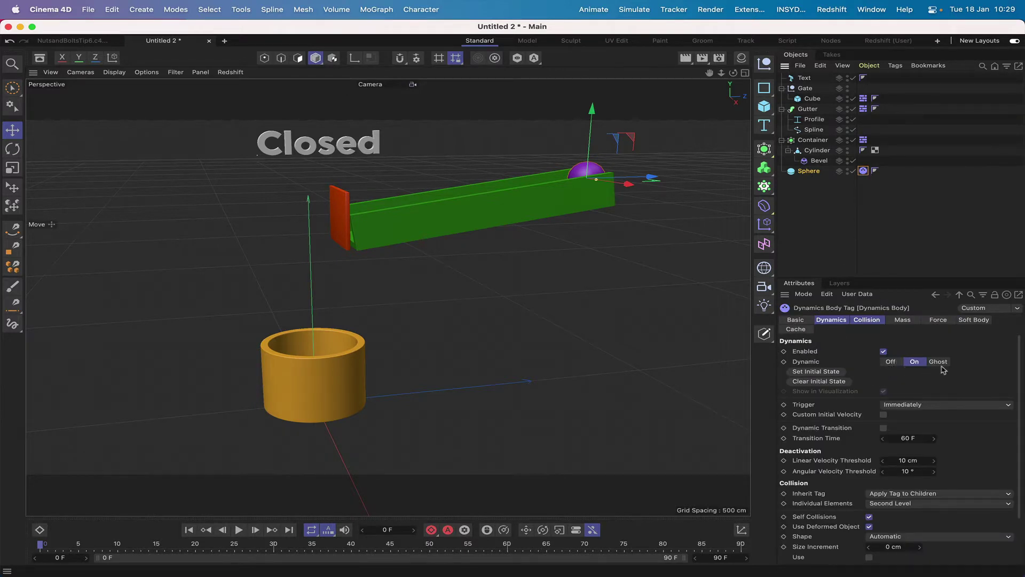
pyautogui.scroll(-3, 1005, 361)
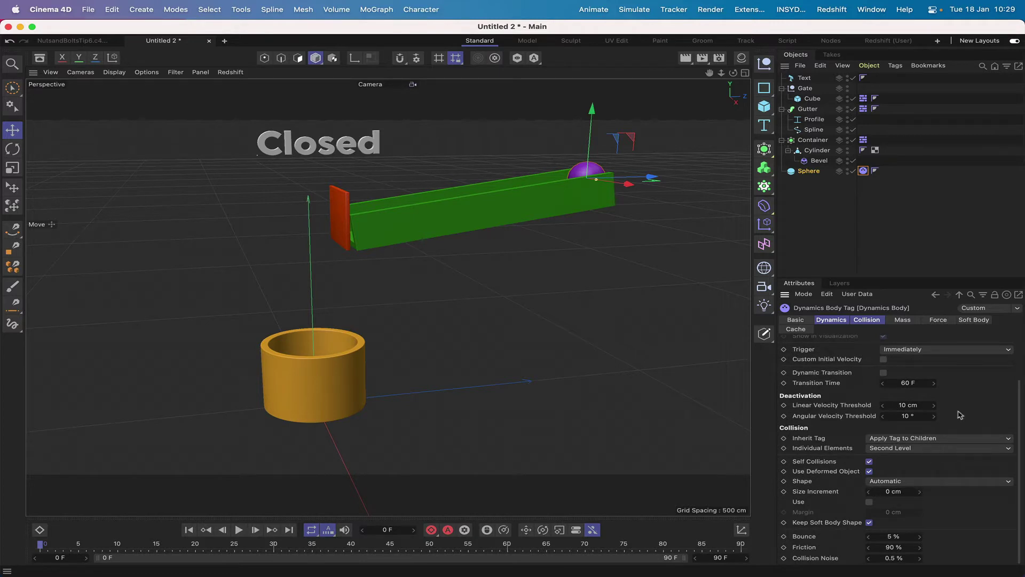
pyautogui.scroll(3, 972, 400)
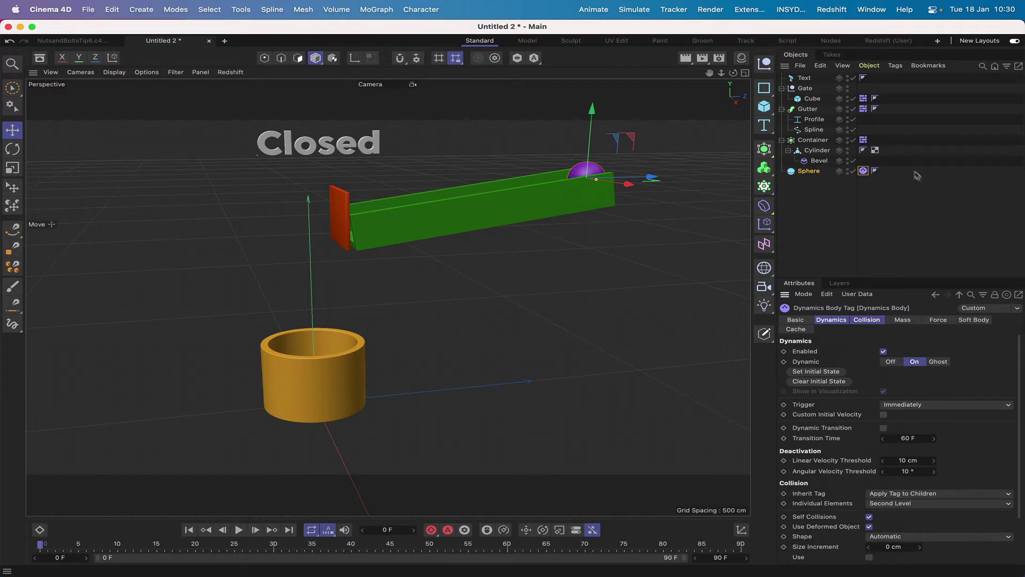
# Step: Check the Gate cube's Dynamics Body tag: Dynamic Off, Moving Mesh, 5% bounce, 90% friction
pyautogui.click(804, 90)
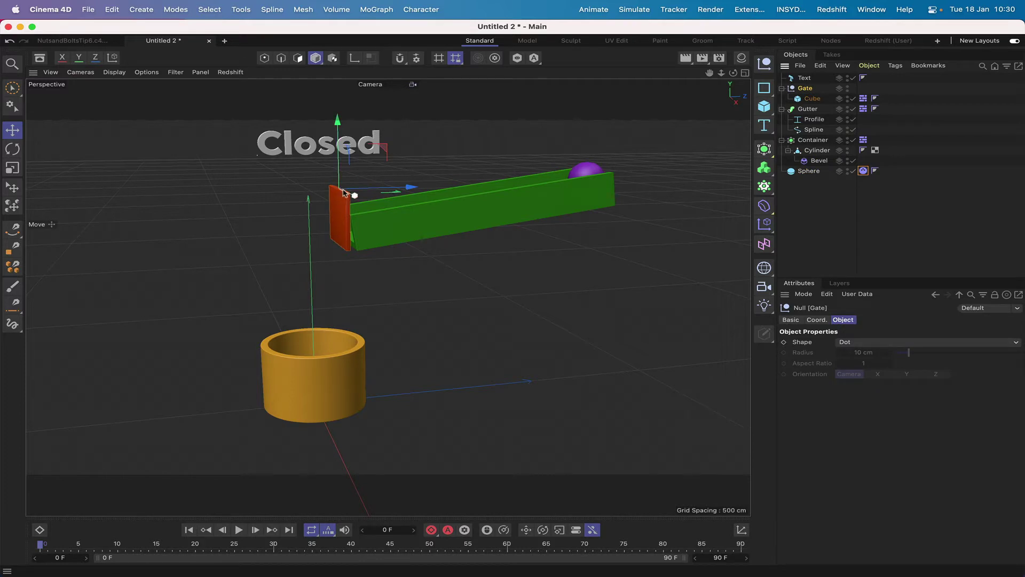
pyautogui.click(812, 99)
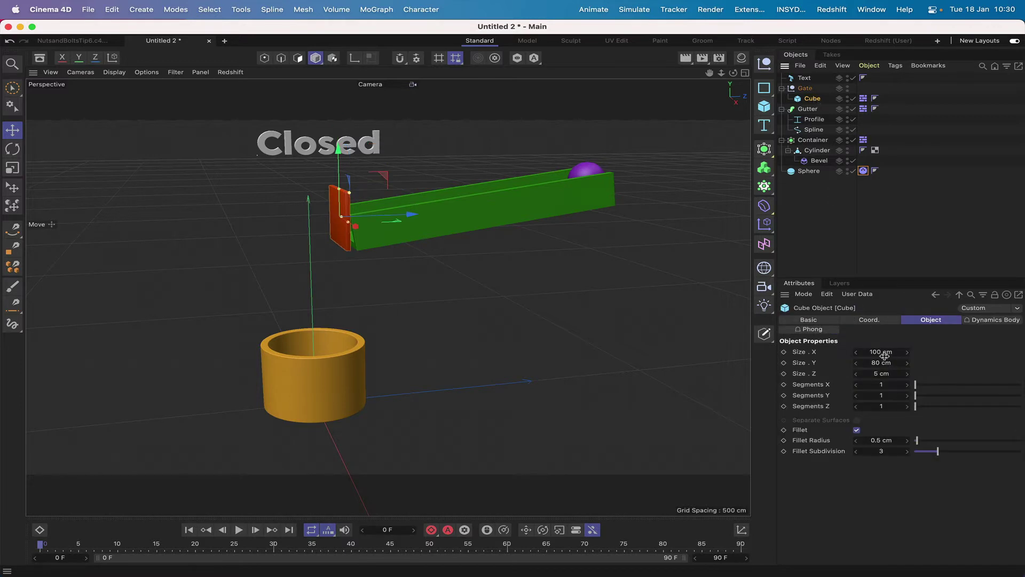
pyautogui.click(864, 99)
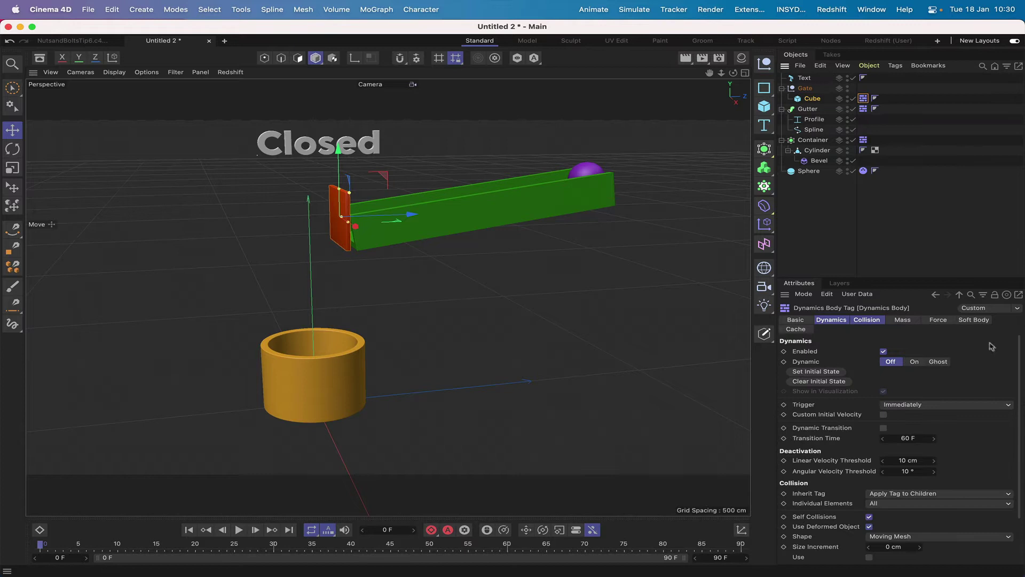
pyautogui.scroll(-3, 990, 351)
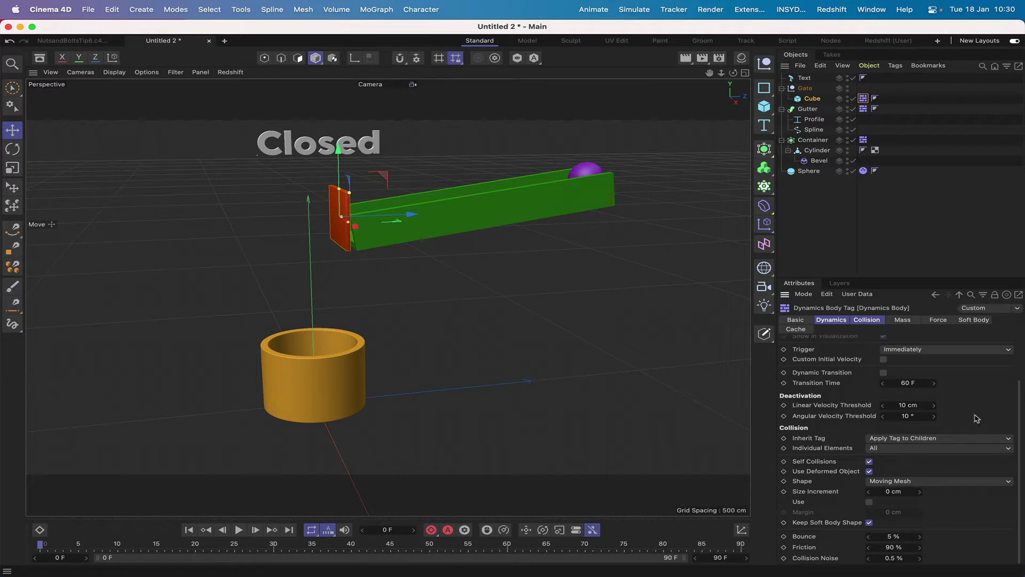
pyautogui.scroll(3, 977, 420)
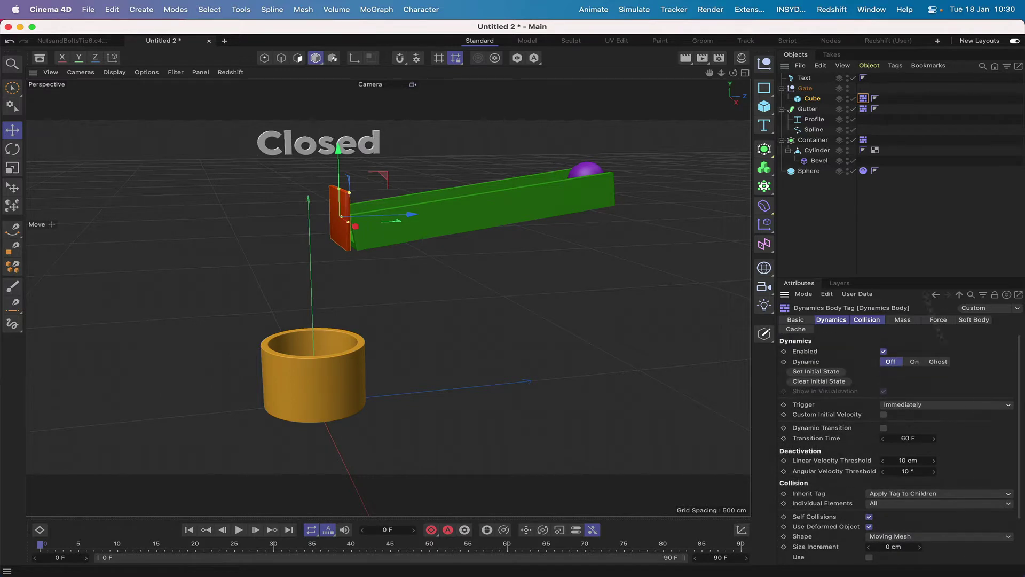
# Step: Review the Gutter sweep, its U Shape profile and two-point Bezier spline in Points mode, then deselect
pyautogui.click(807, 109)
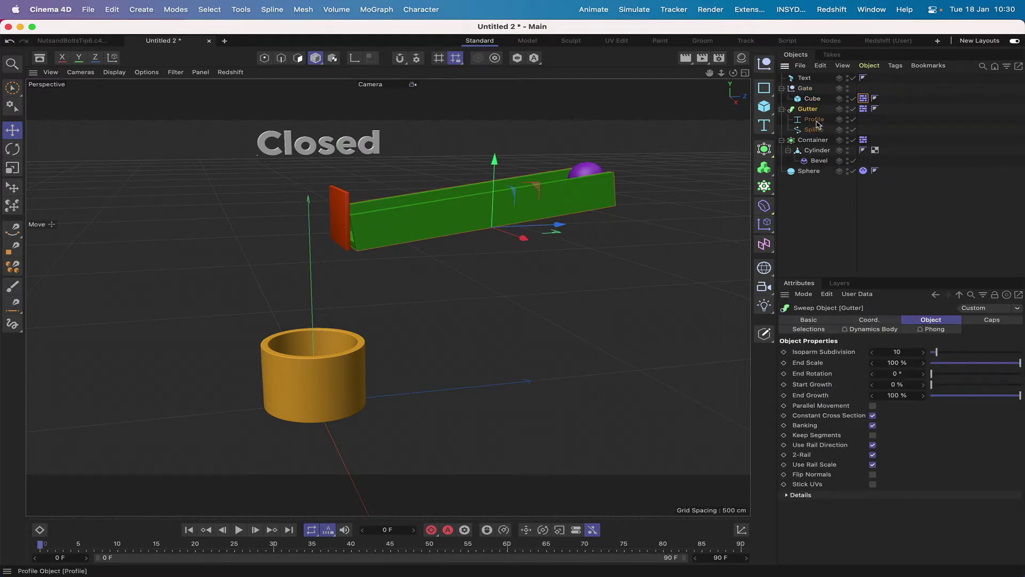
pyautogui.click(815, 122)
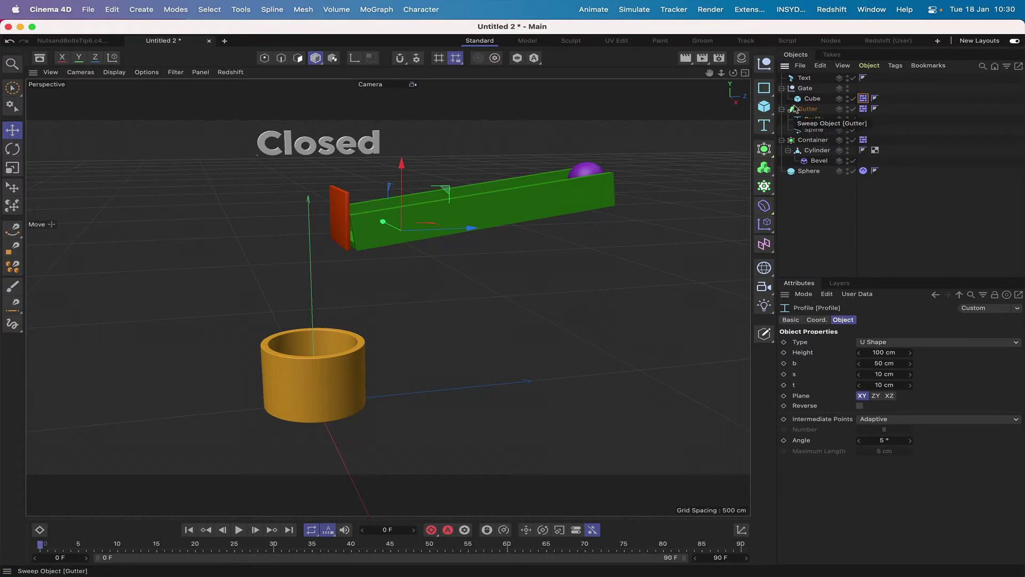
pyautogui.click(813, 130)
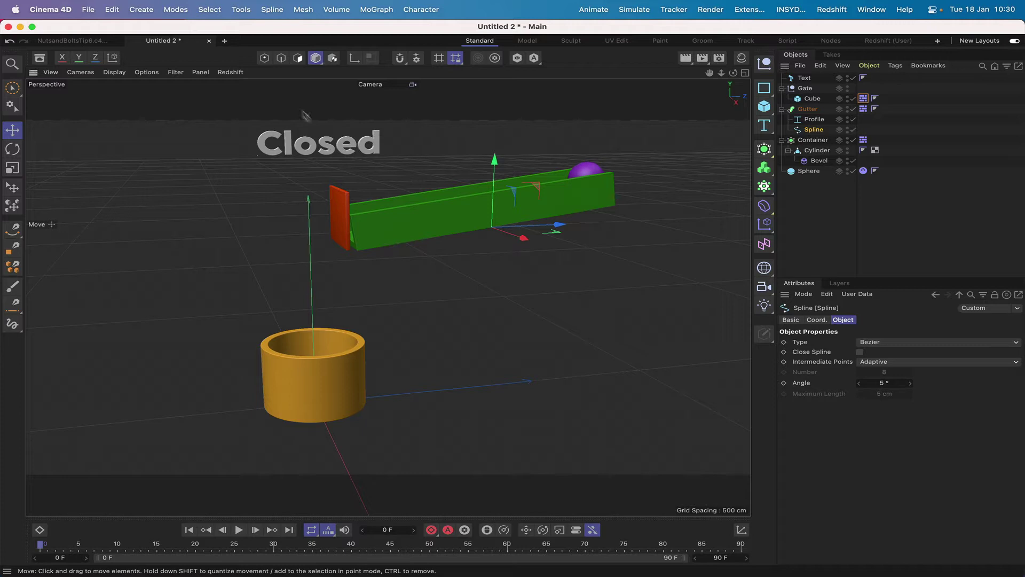
pyautogui.click(264, 58)
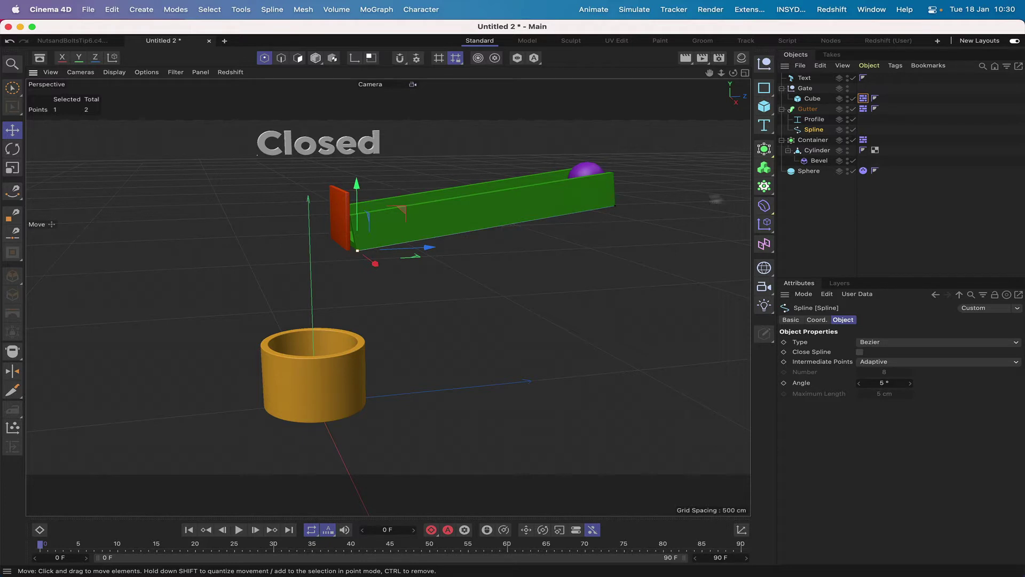
pyautogui.click(820, 205)
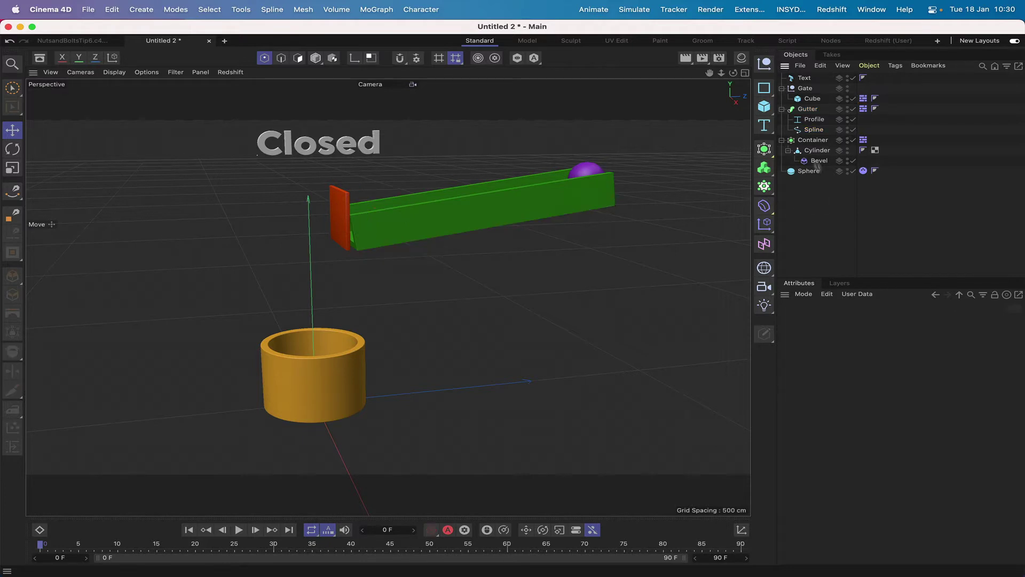
pyautogui.click(801, 142)
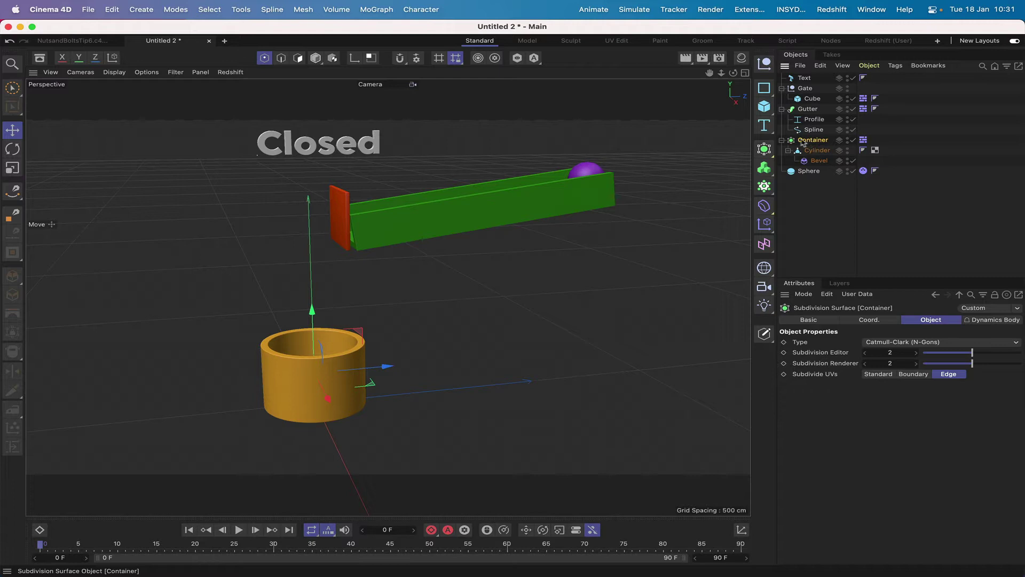
pyautogui.click(864, 140)
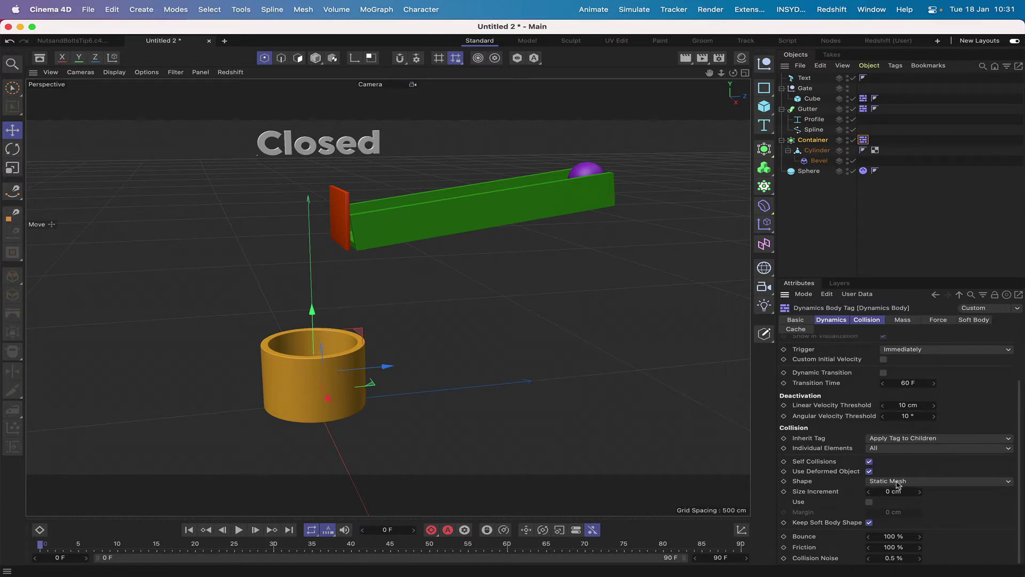
pyautogui.click(863, 109)
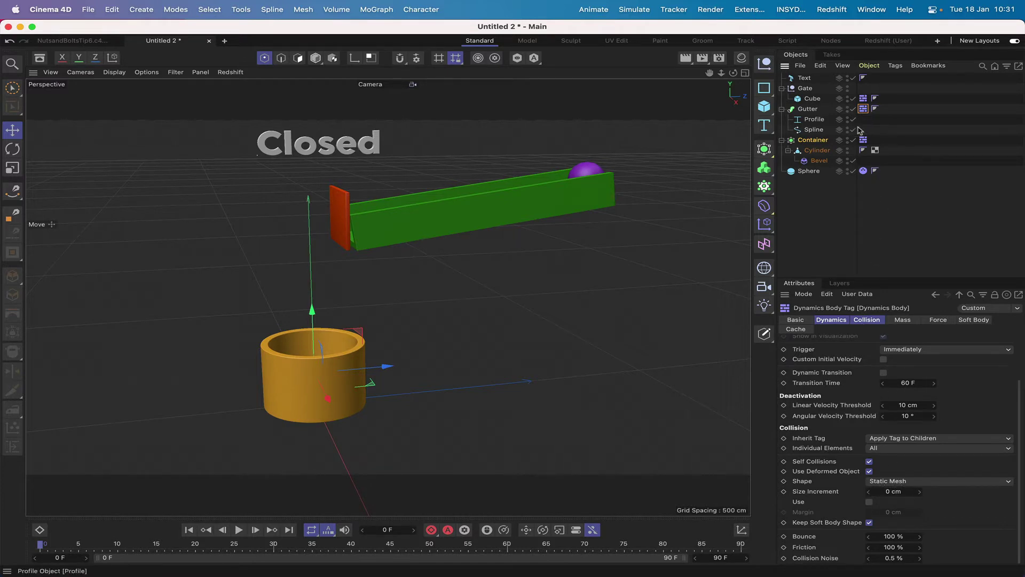
pyautogui.click(817, 150)
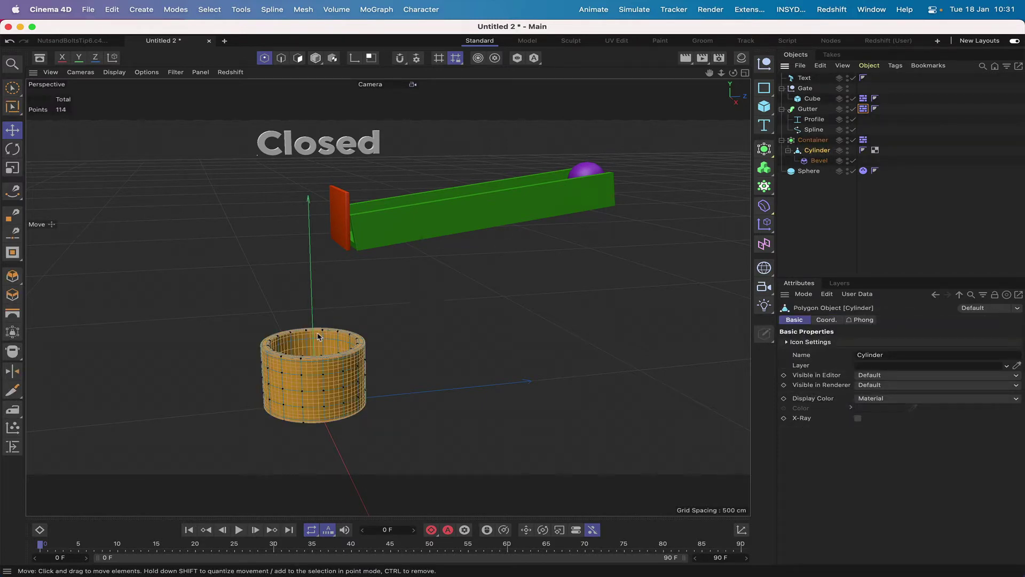
pyautogui.click(819, 160)
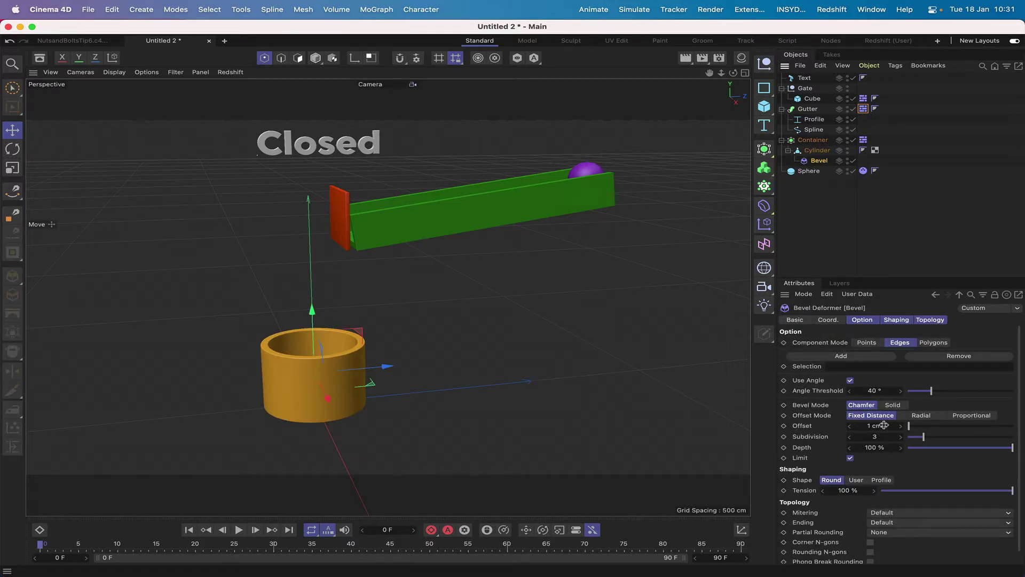
pyautogui.click(815, 198)
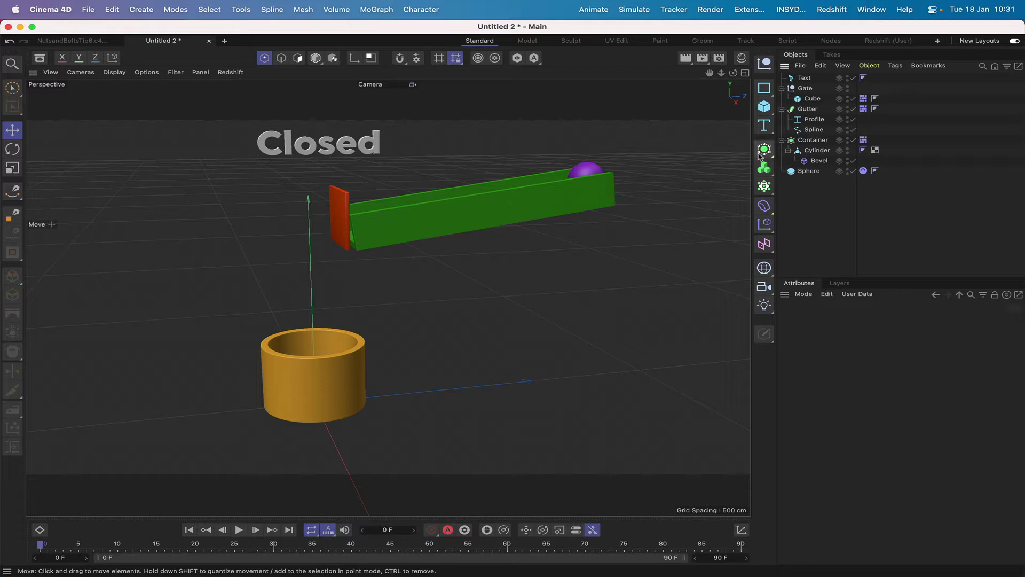
pyautogui.click(805, 78)
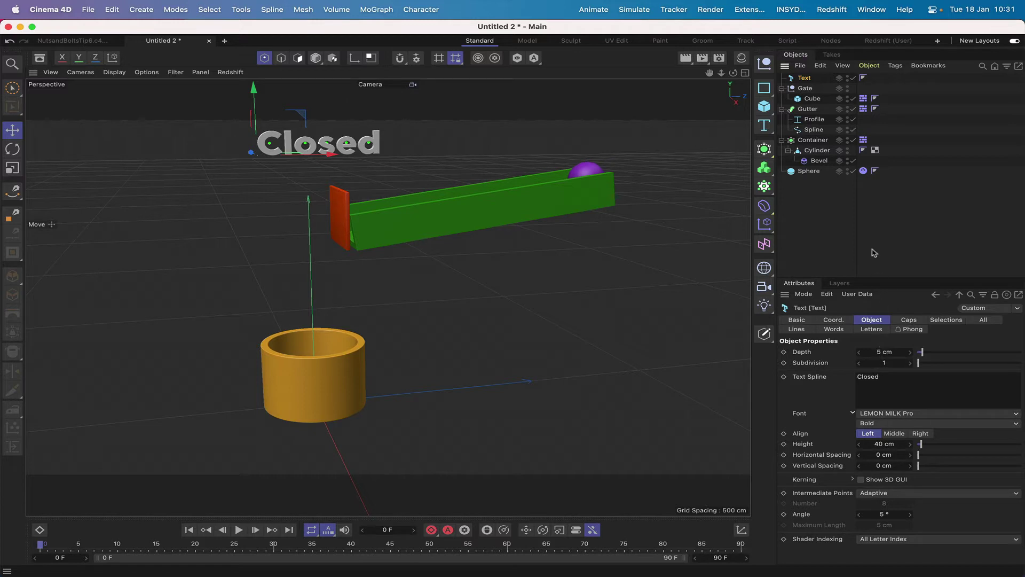
pyautogui.click(821, 208)
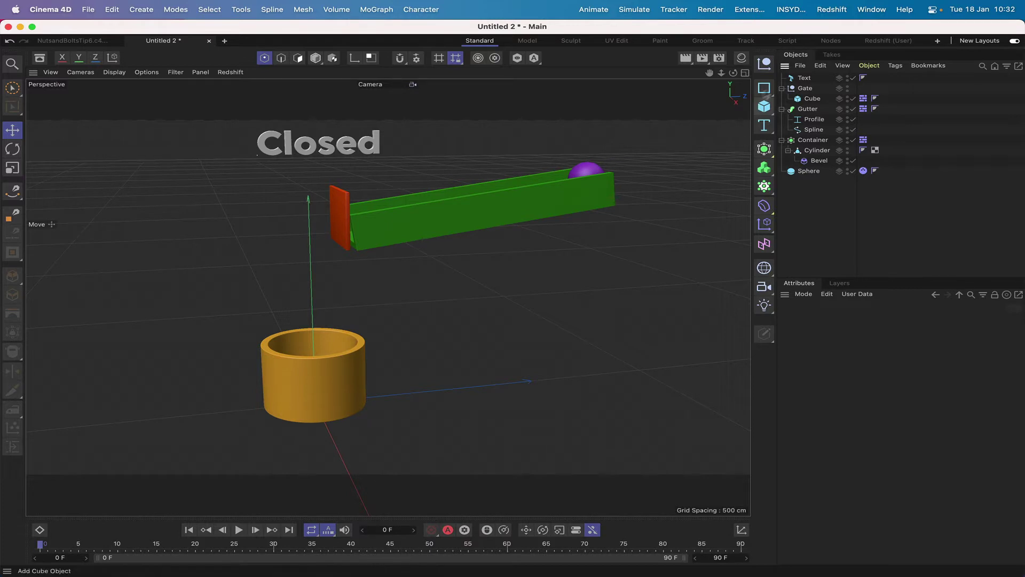
# Step: Add a Null object named 'Xpresso'
pyautogui.click(764, 64)
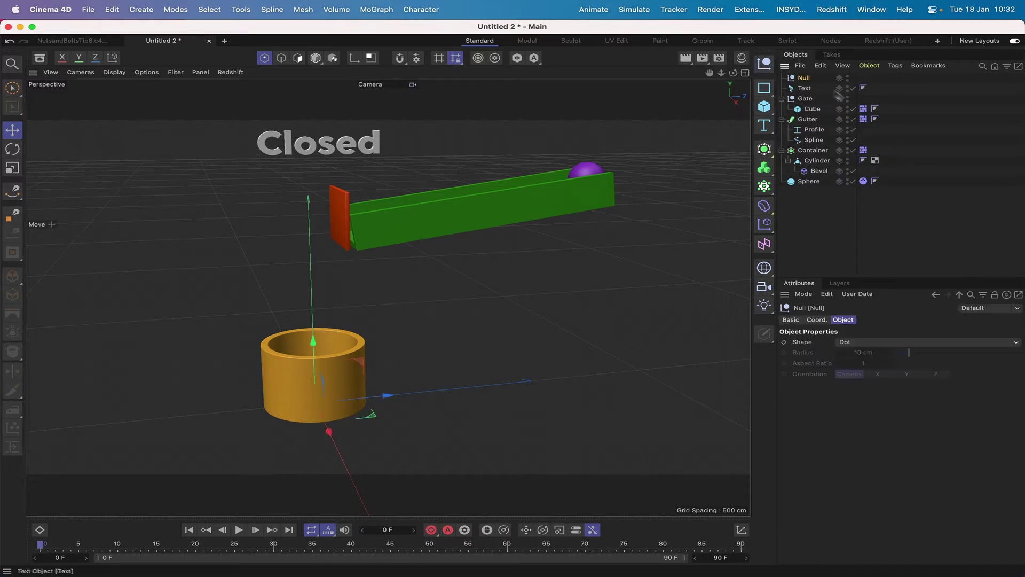
pyautogui.doubleClick(806, 78)
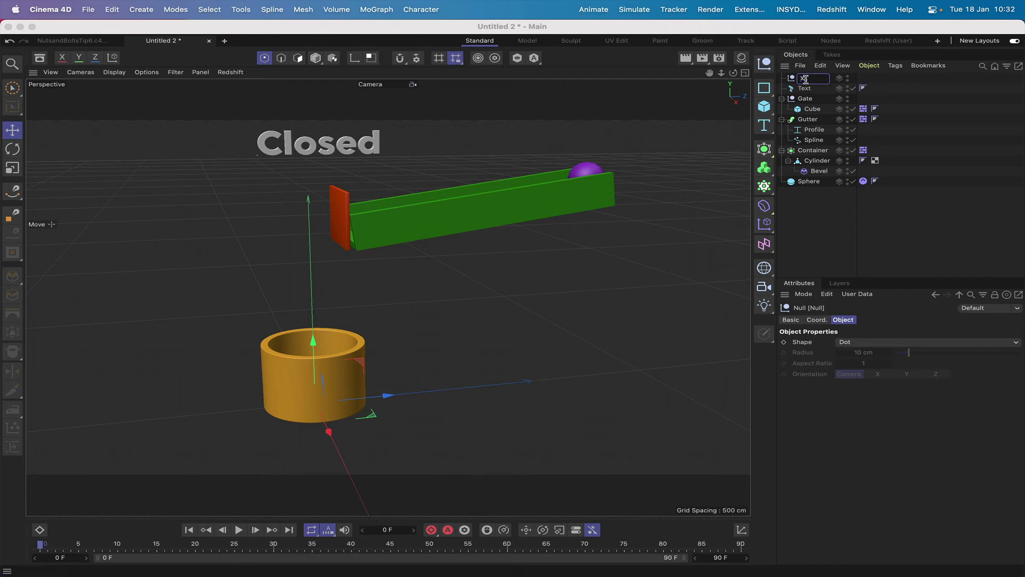
pyautogui.write('Xpresso')
pyautogui.press('Return')
# Step: Give the Xpresso null an XPresso tag and move the XPresso Editor window aside
pyautogui.click(896, 66)
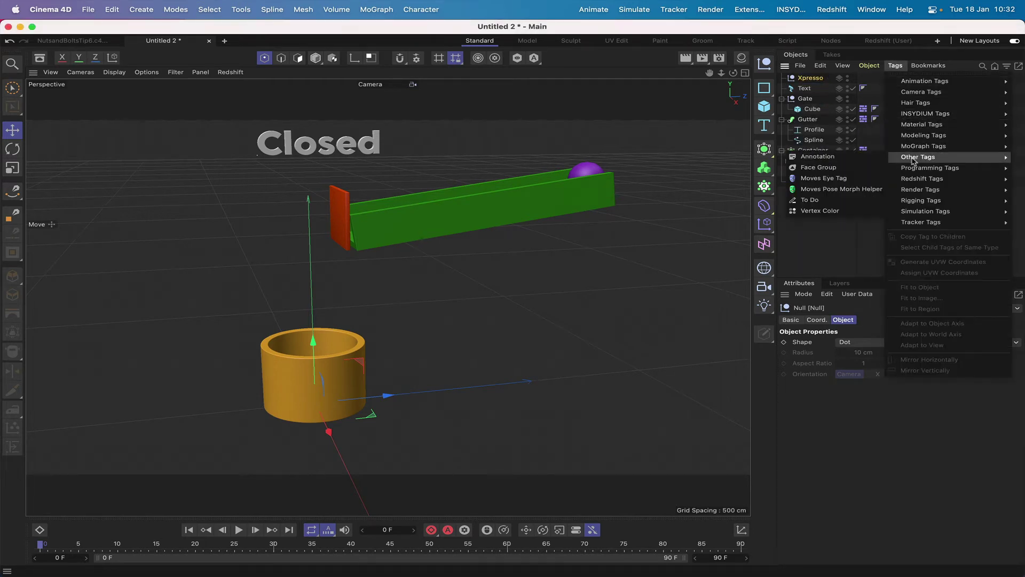
pyautogui.moveTo(919, 168)
pyautogui.click(862, 199)
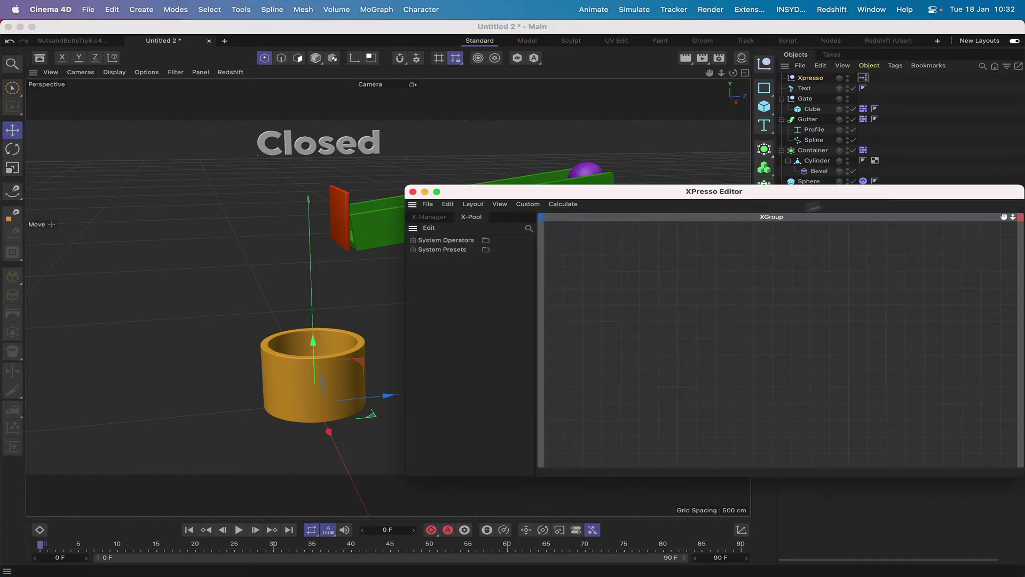
pyautogui.moveTo(792, 197); pyautogui.dragTo(418, 91)
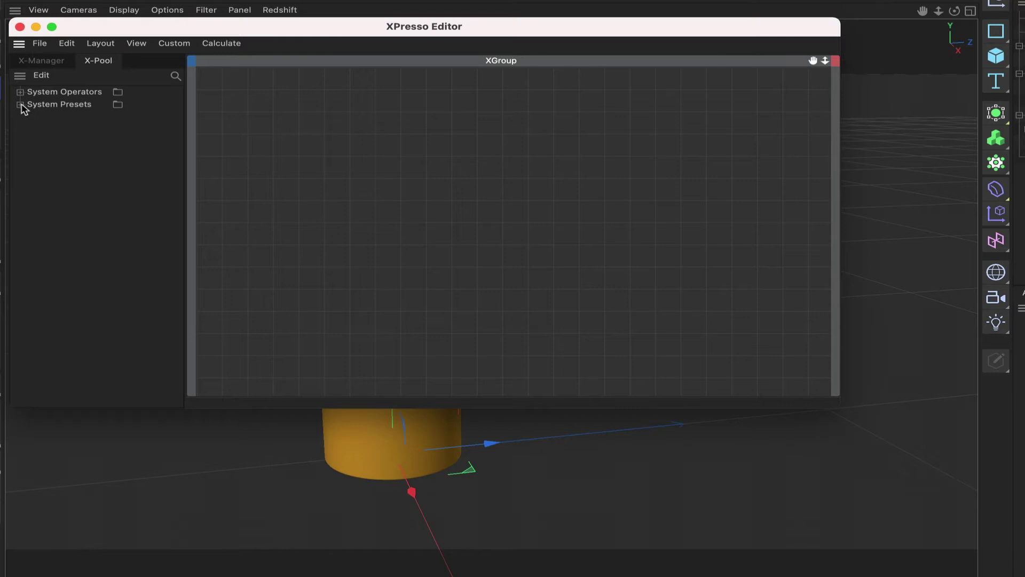
# Step: Place the Action Timer preset from System Presets into the XGroup and zoom to 100%
pyautogui.click(20, 104)
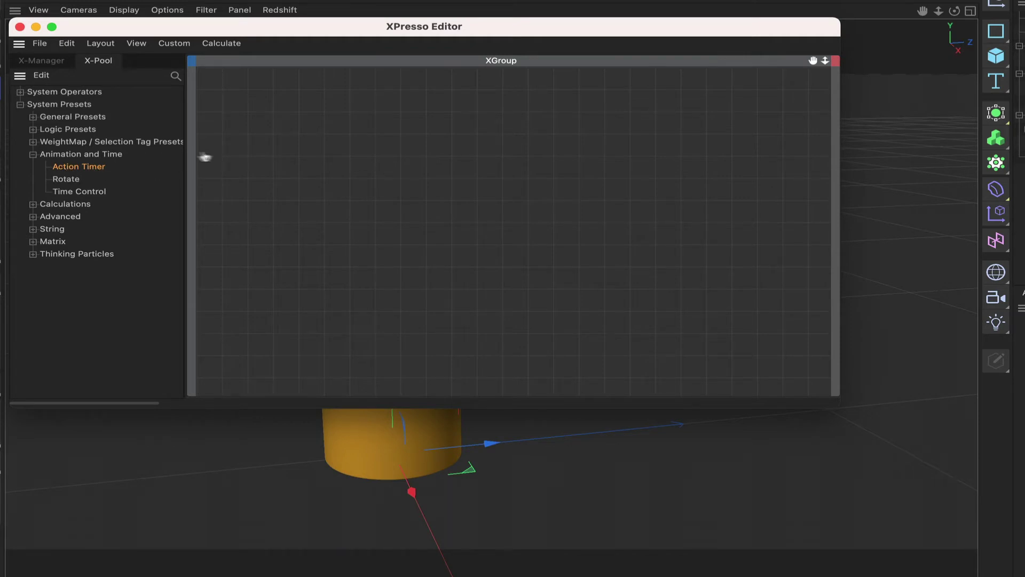
pyautogui.moveTo(205, 157); pyautogui.dragTo(341, 165)
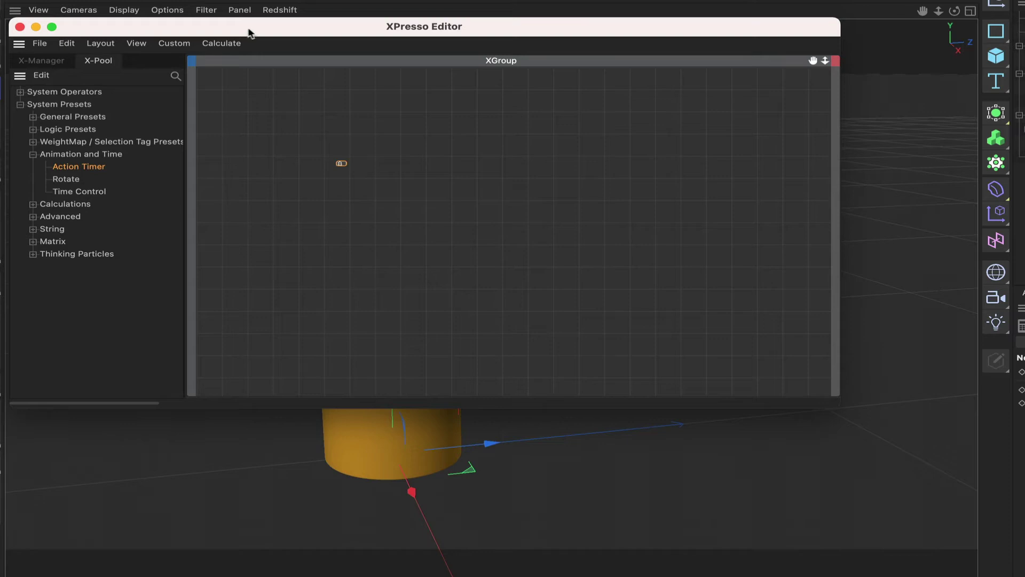
pyautogui.click(136, 43)
pyautogui.moveTo(176, 59)
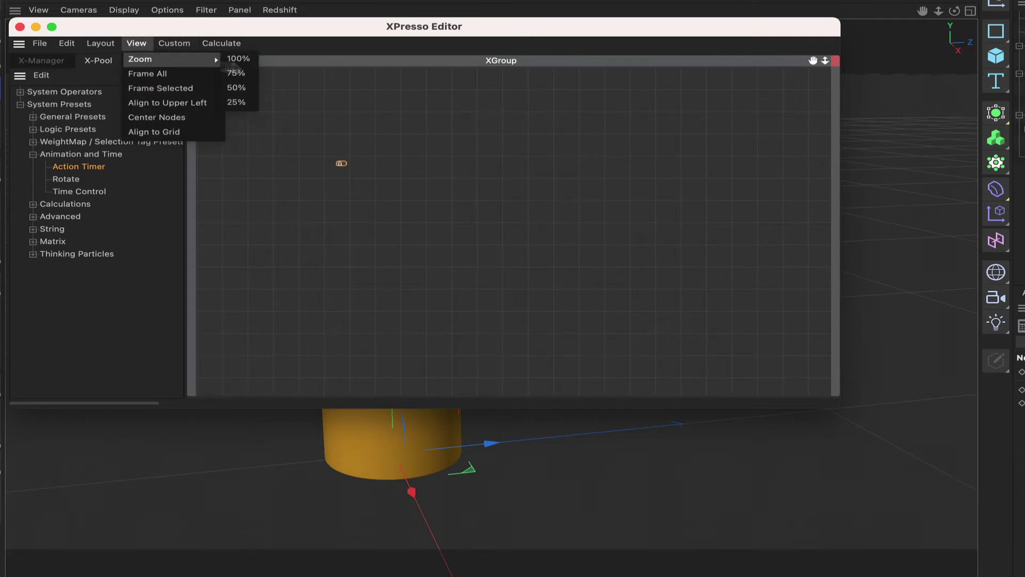
pyautogui.click(248, 60)
# Step: Frame the whole node graph, then reset the canvas zoom to 100%
pyautogui.click(135, 45)
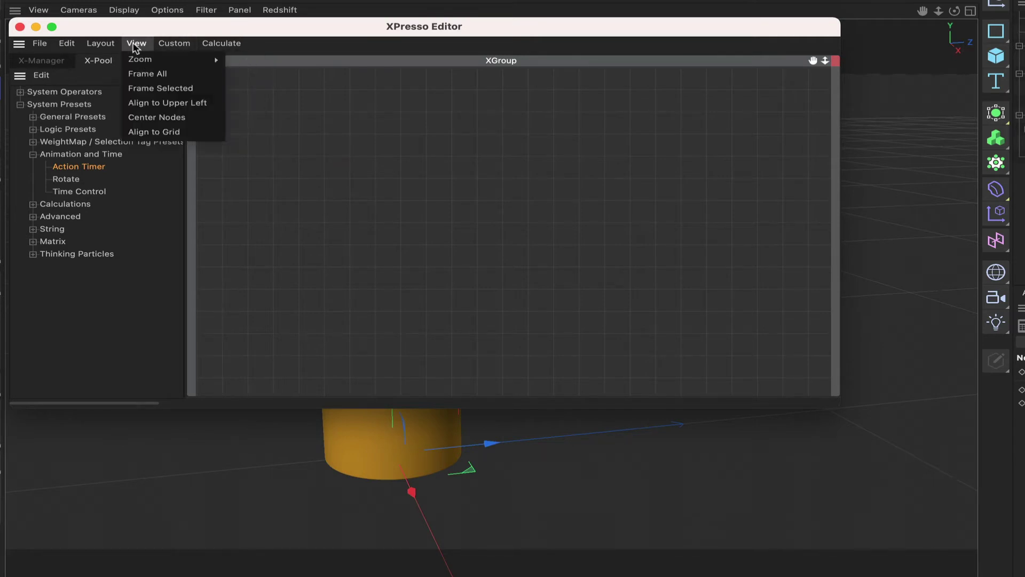
pyautogui.click(140, 75)
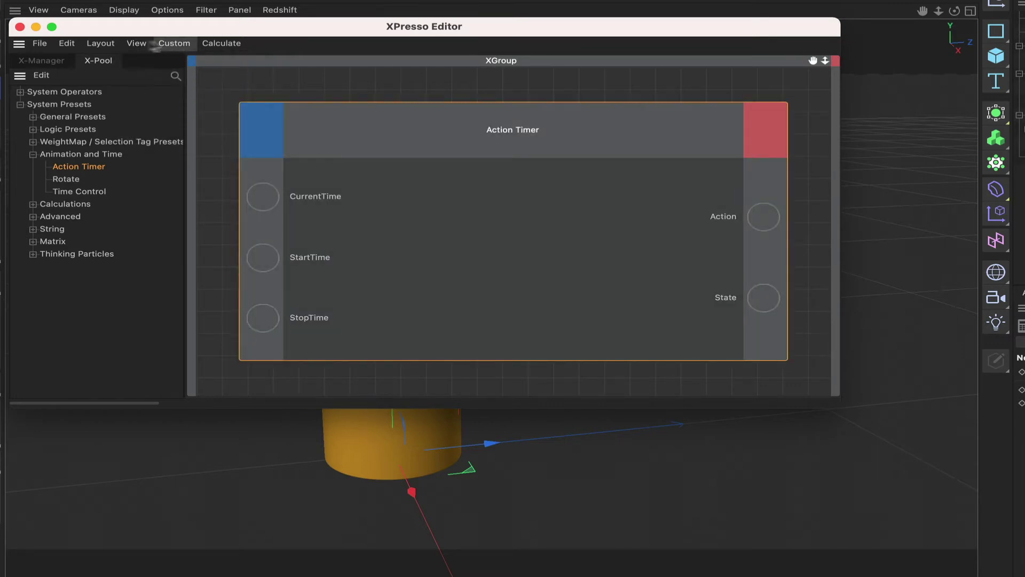
pyautogui.click(136, 46)
pyautogui.moveTo(176, 58)
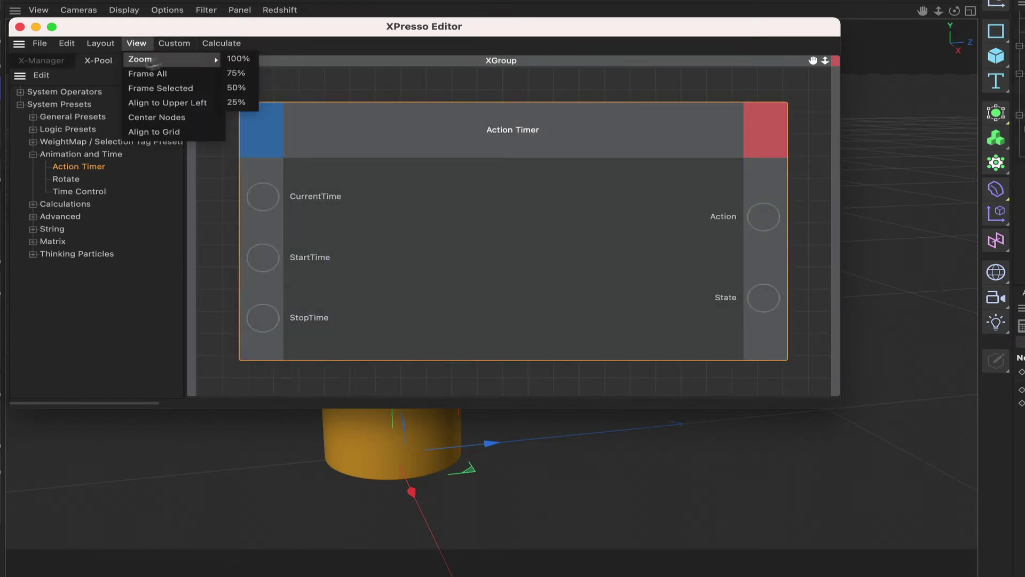
pyautogui.click(235, 59)
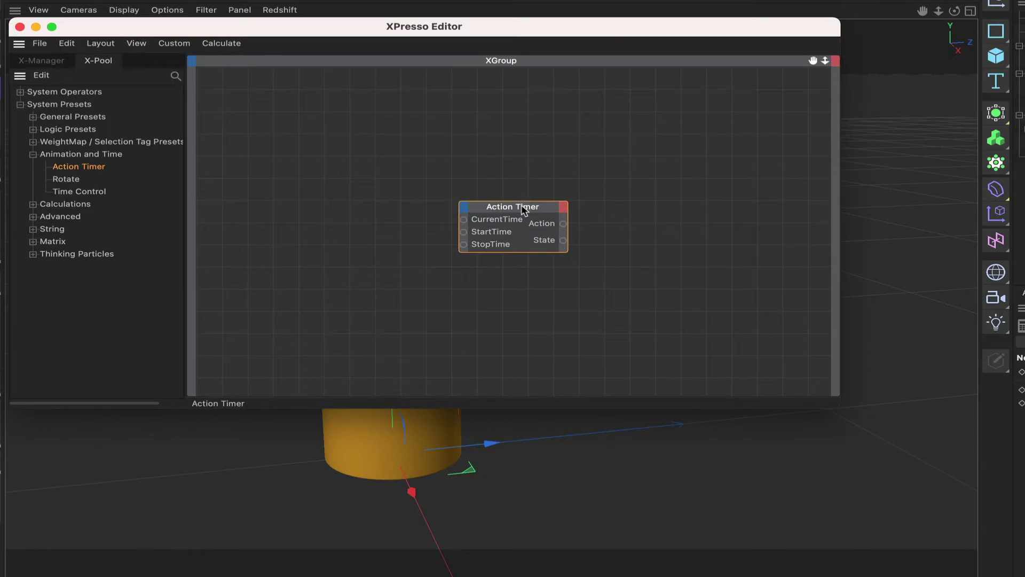
# Step: Move the Action Timer node up-left, check its input and output port lists, then nudge it right
pyautogui.moveTo(521, 210); pyautogui.dragTo(355, 156)
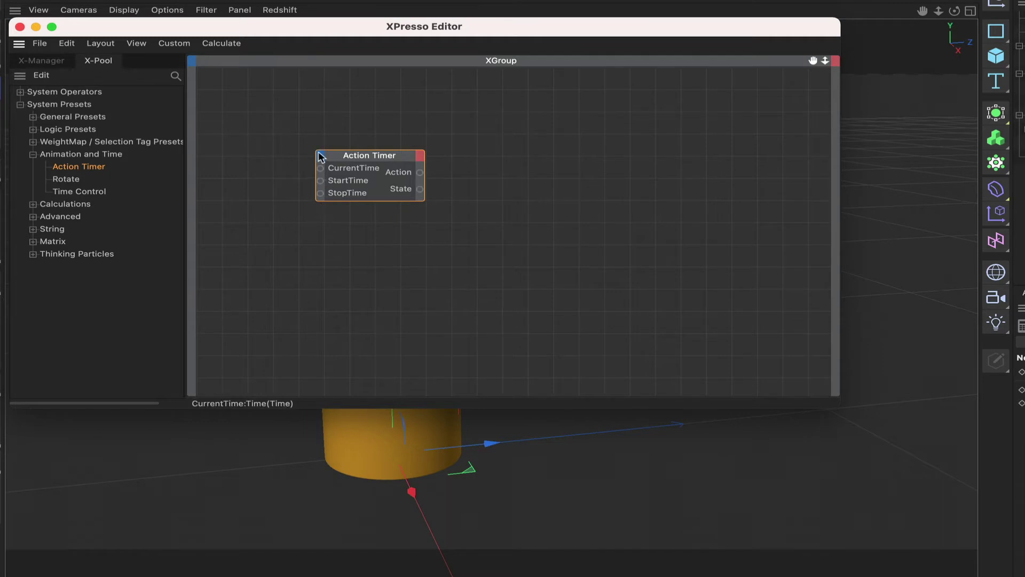
pyautogui.click(320, 156)
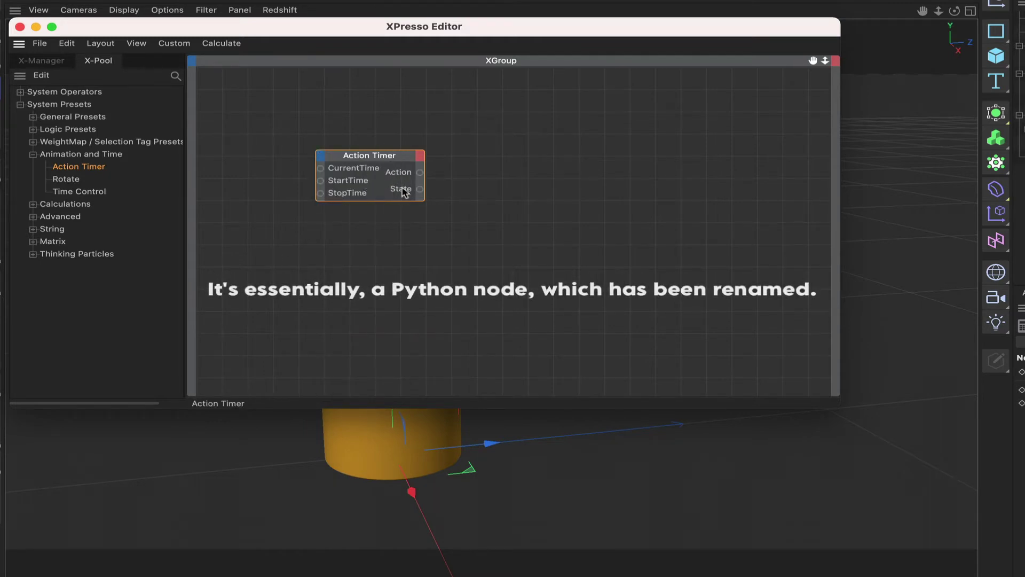
pyautogui.click(421, 156)
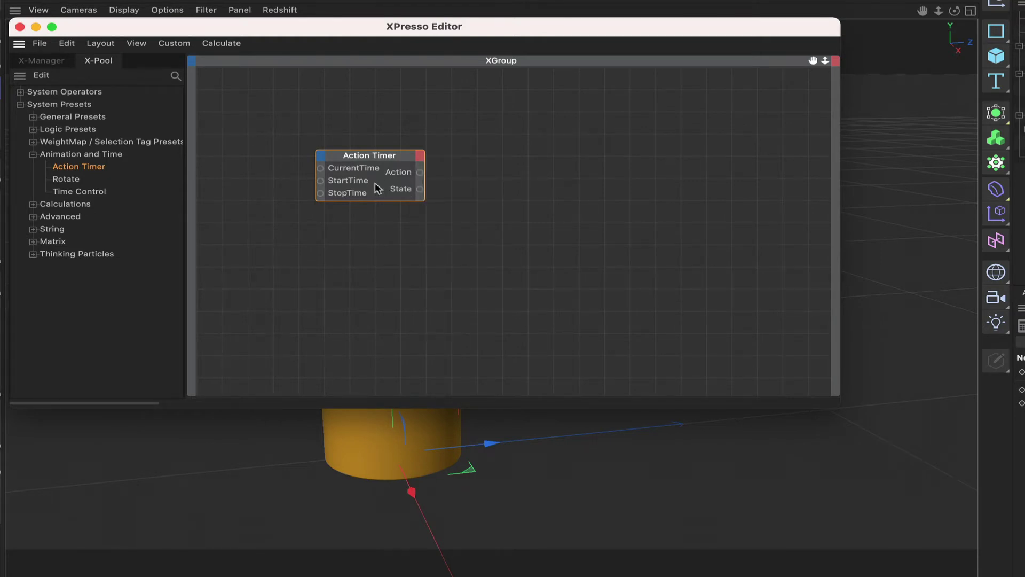
pyautogui.moveTo(348, 168); pyautogui.dragTo(409, 169)
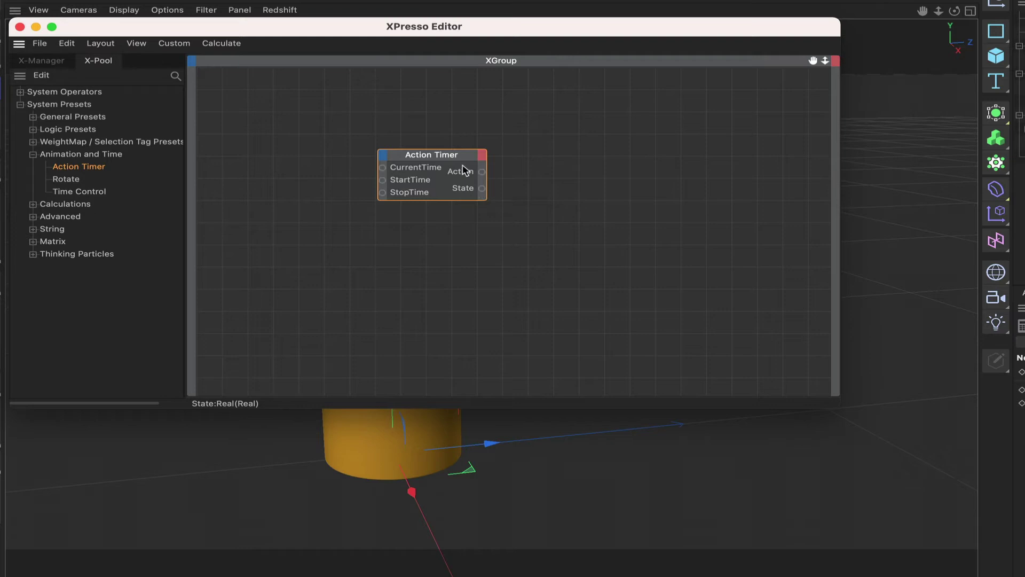
# Step: Add a MonoFlop node from XPresso > General
pyautogui.rightClick(598, 167)
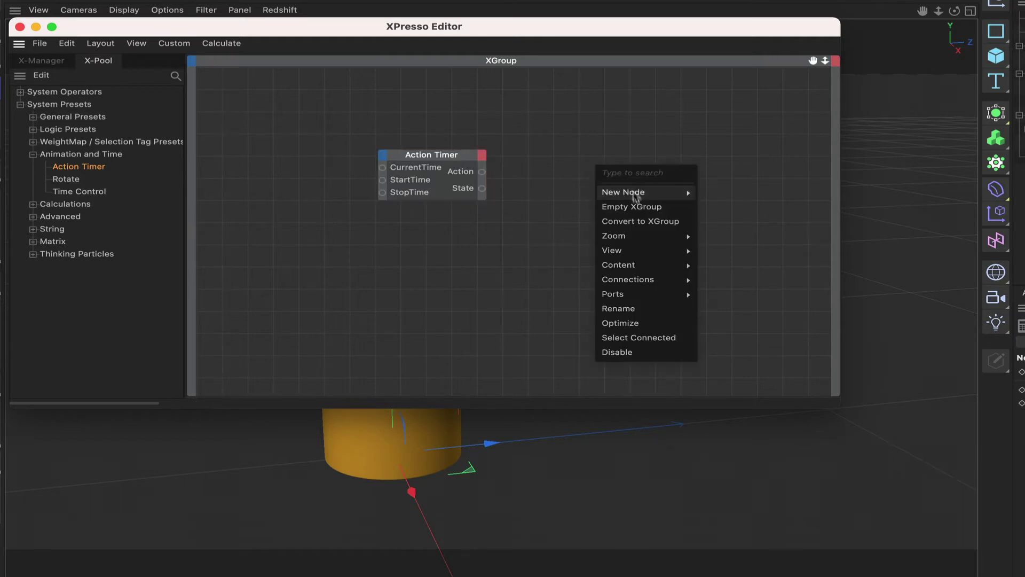
pyautogui.moveTo(640, 192)
pyautogui.moveTo(724, 197)
pyautogui.moveTo(832, 193)
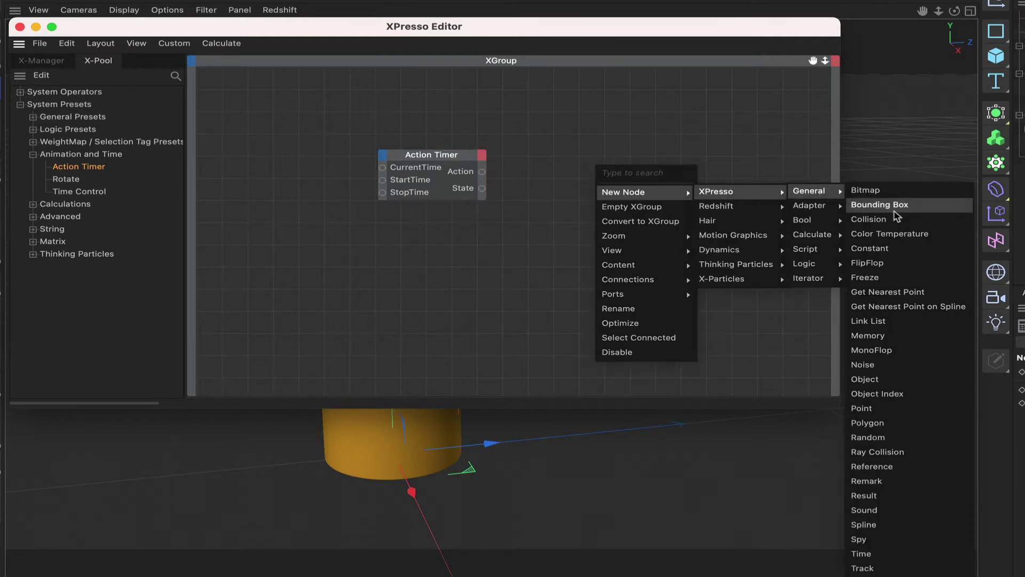
pyautogui.click(885, 350)
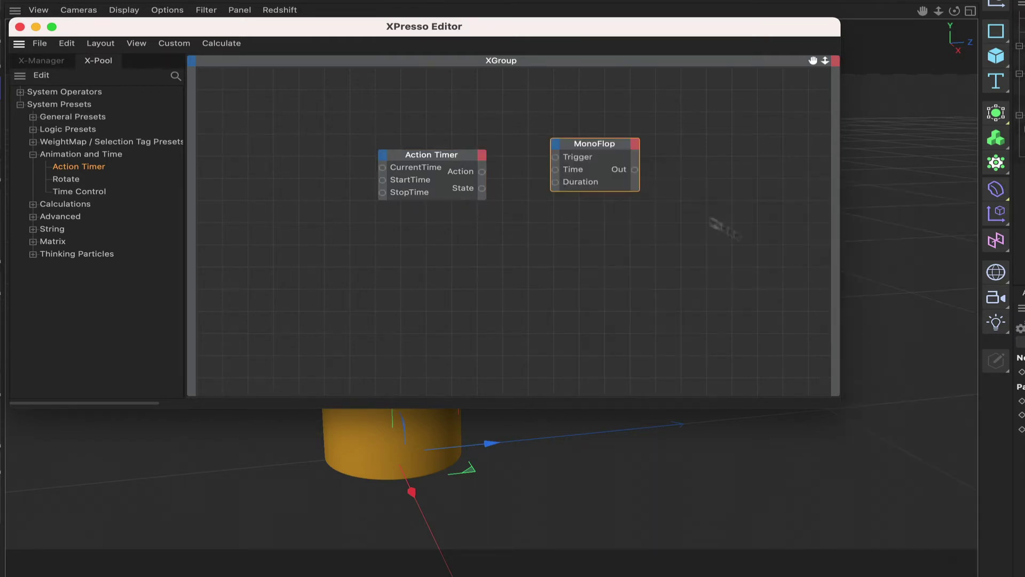
# Step: Give the MonoFlop a State output port and move it right of the Action Timer
pyautogui.click(615, 155)
pyautogui.click(635, 148)
pyautogui.click(647, 187)
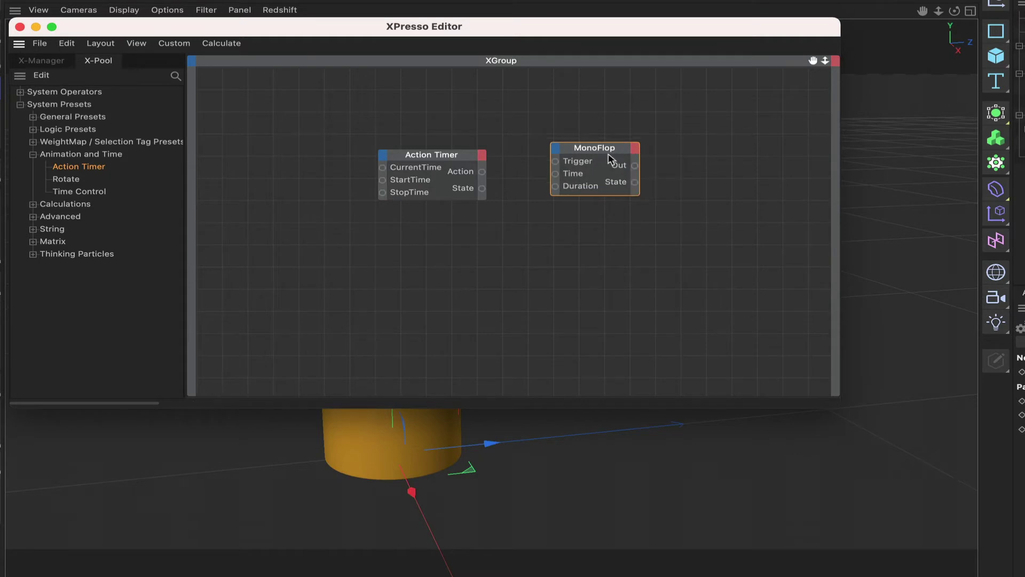
pyautogui.moveTo(612, 152); pyautogui.dragTo(605, 159)
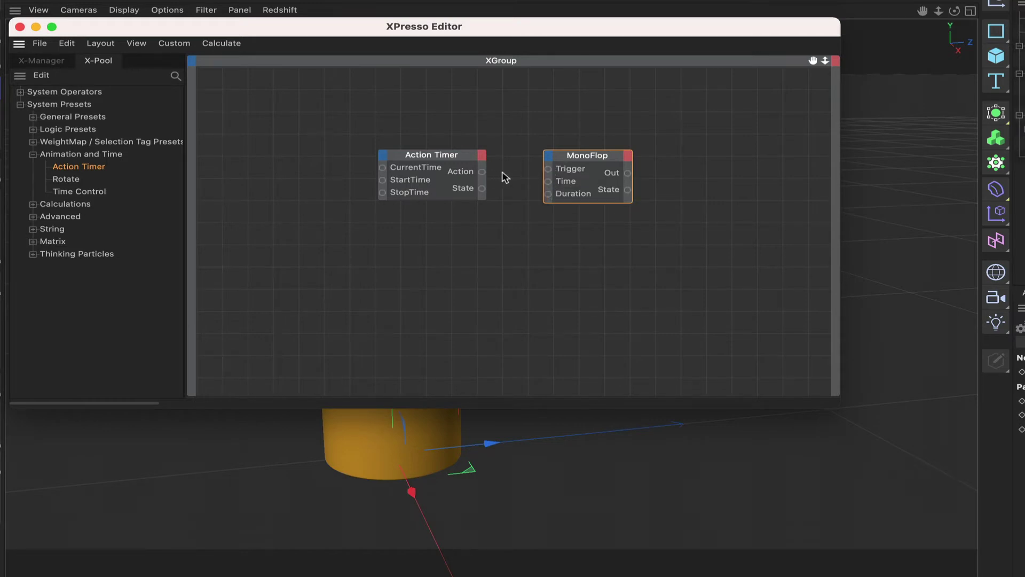
pyautogui.moveTo(545, 165); pyautogui.dragTo(602, 163)
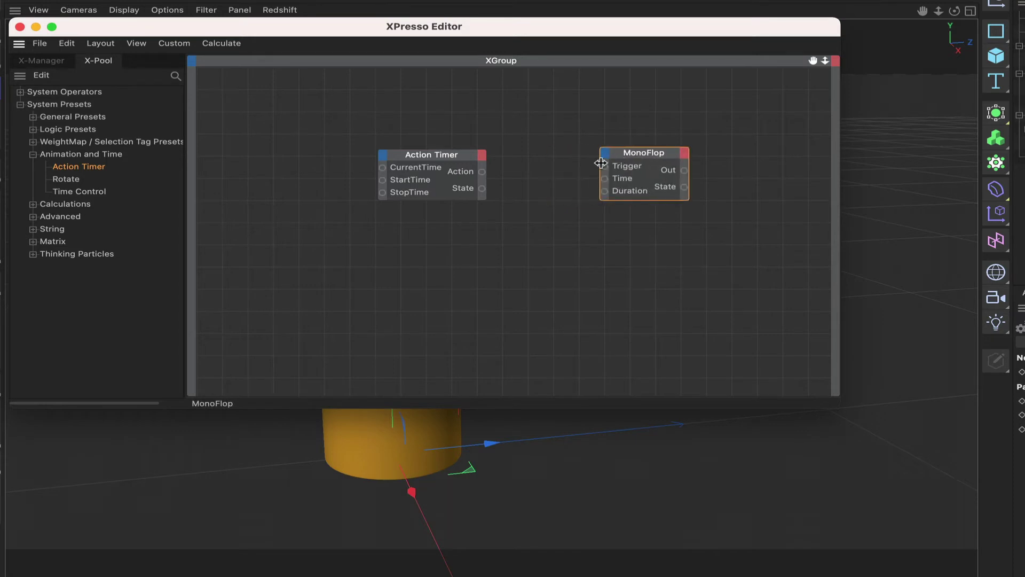
# Step: Add a Compare node from XPresso > Logic
pyautogui.rightClick(514, 113)
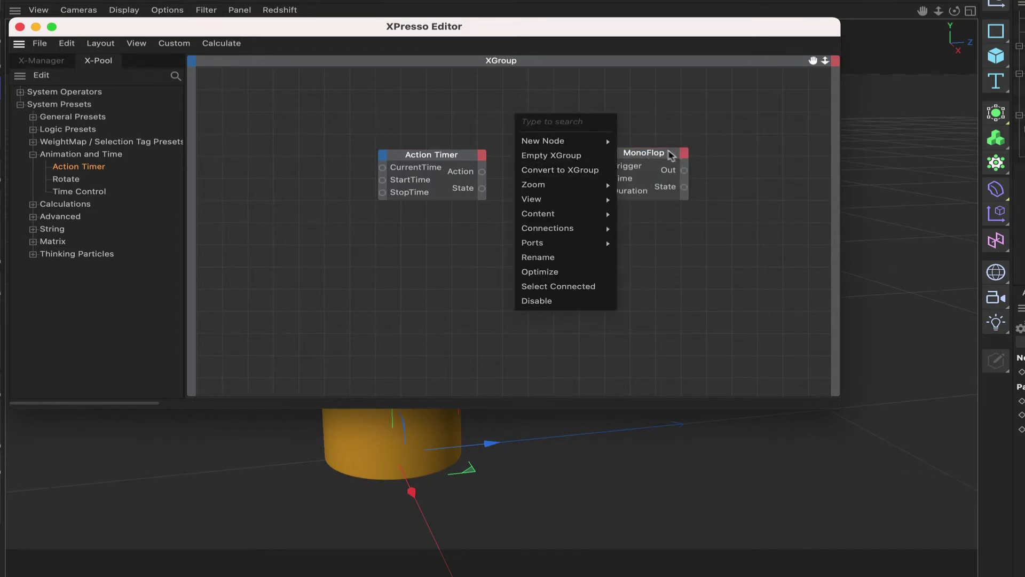
pyautogui.moveTo(587, 141)
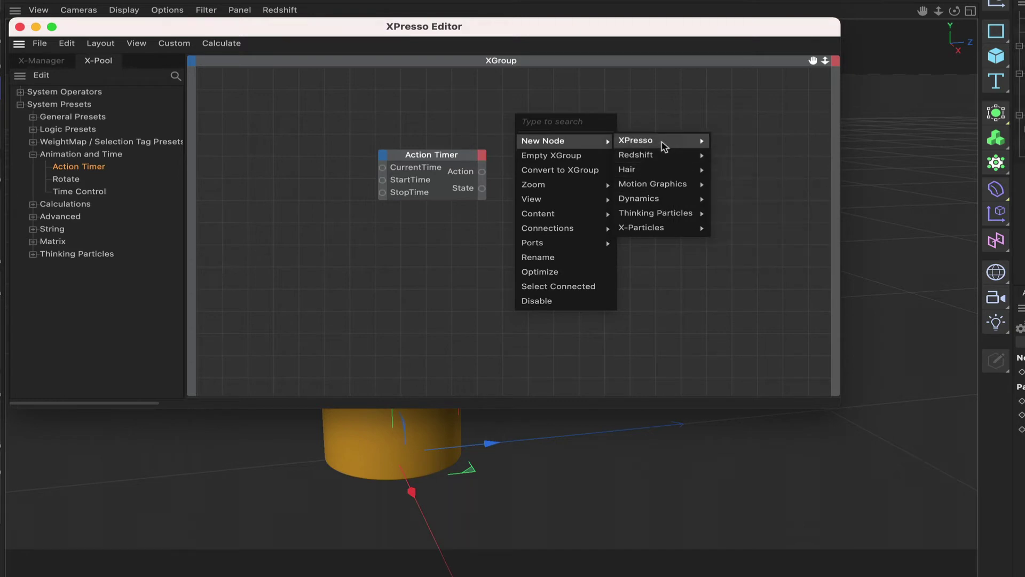
pyautogui.moveTo(664, 146)
pyautogui.moveTo(755, 216)
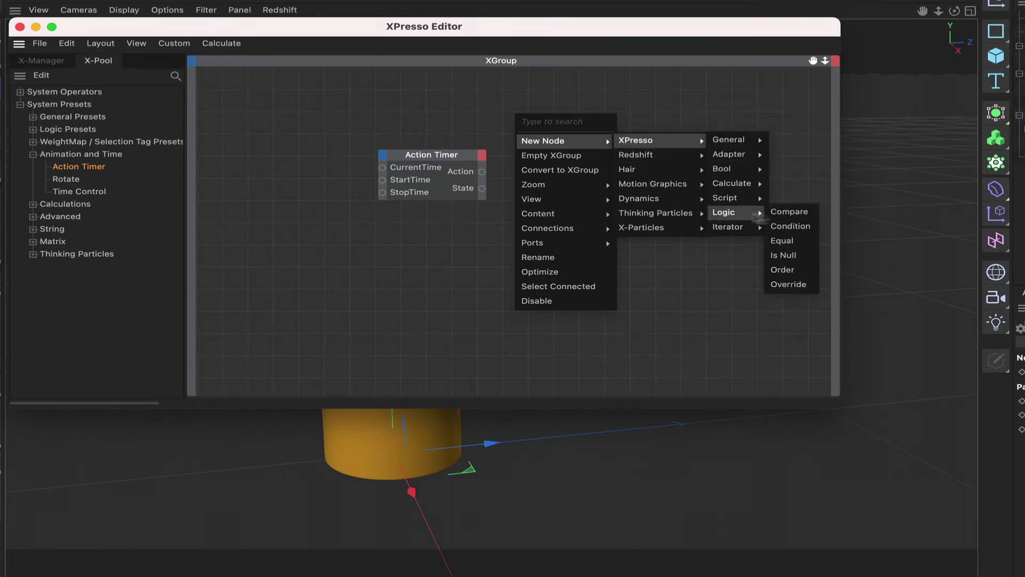
pyautogui.click(789, 211)
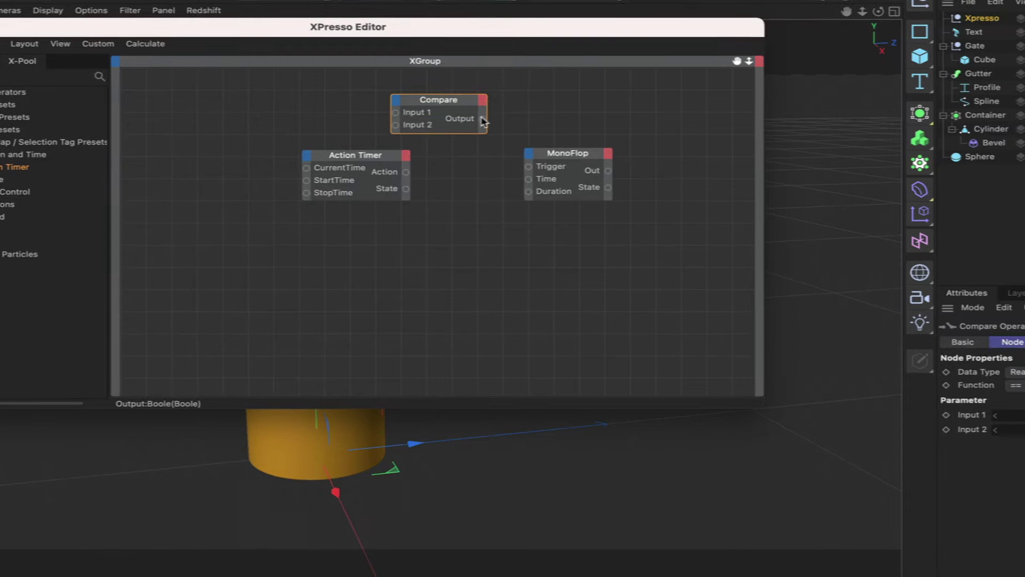
# Step: Set the MonoFlop to OneShot with 30 F duration and wire Compare's Output into its Trigger
pyautogui.click(534, 159)
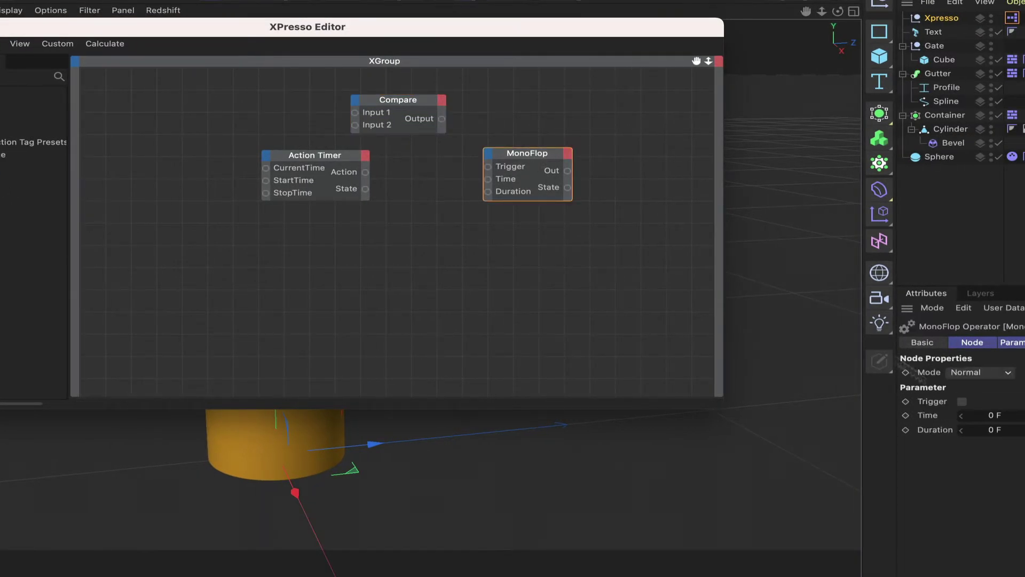
pyautogui.click(993, 373)
pyautogui.click(980, 400)
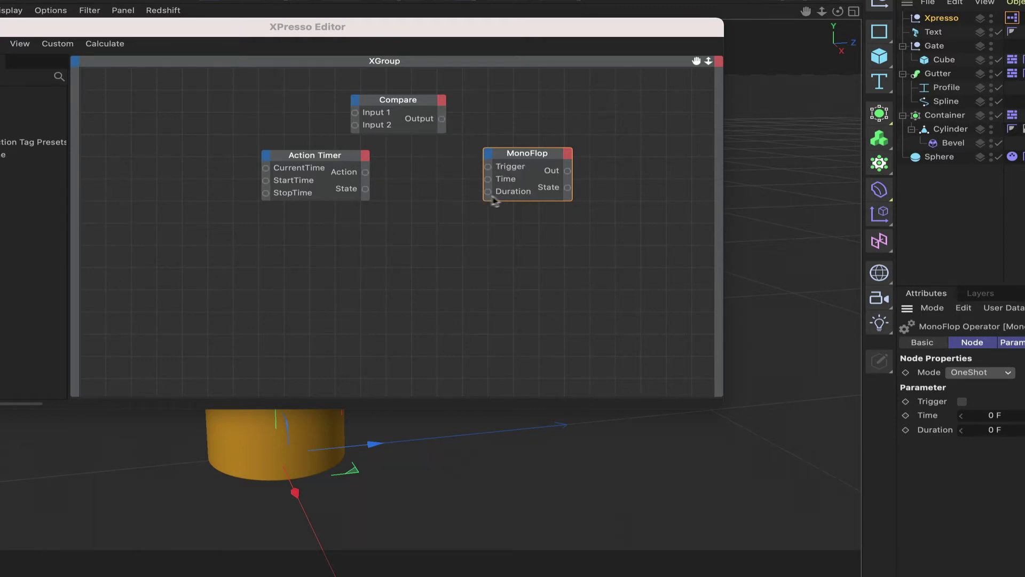
pyautogui.click(510, 156)
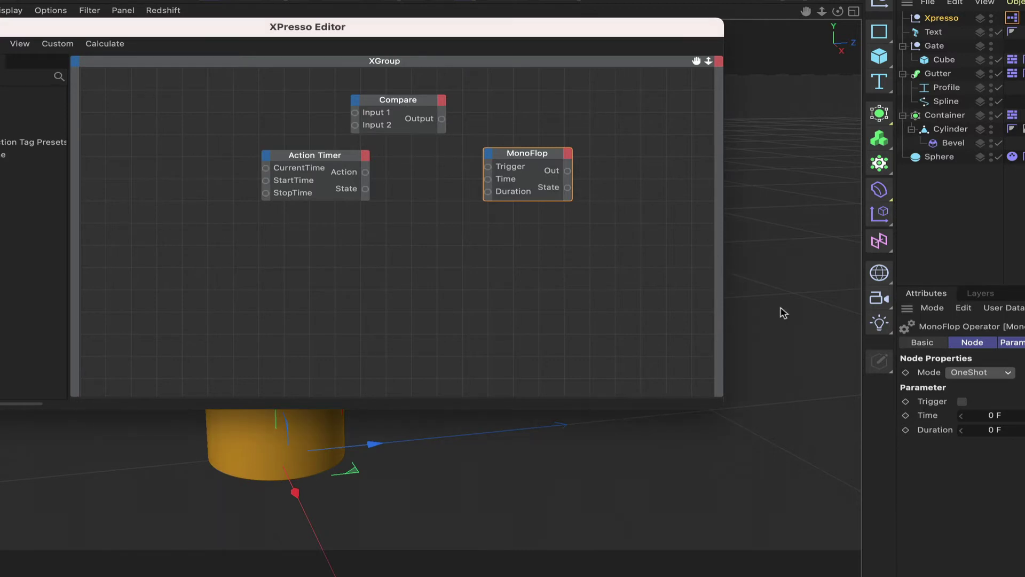
pyautogui.click(994, 430)
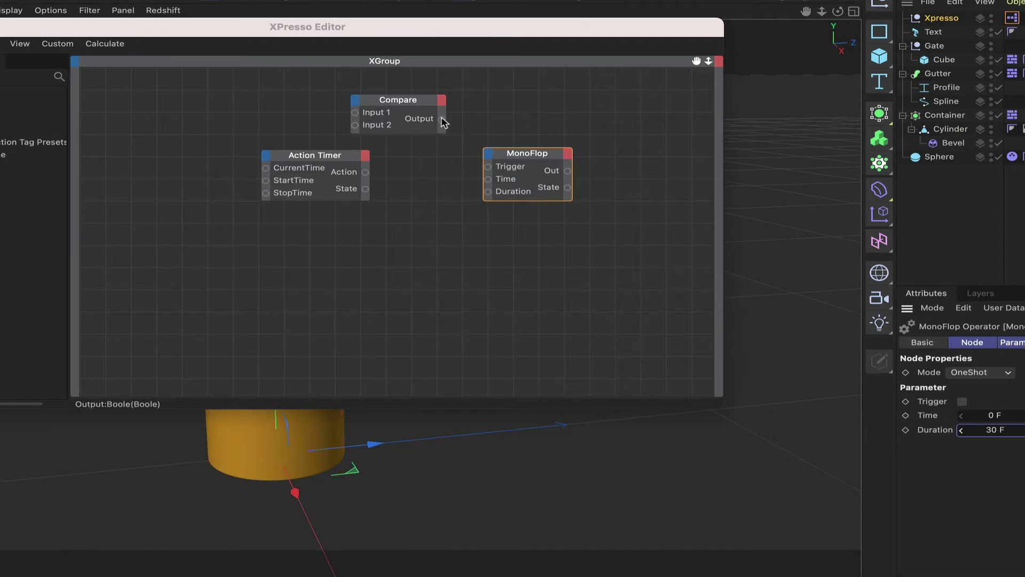
pyautogui.moveTo(442, 119); pyautogui.dragTo(488, 167)
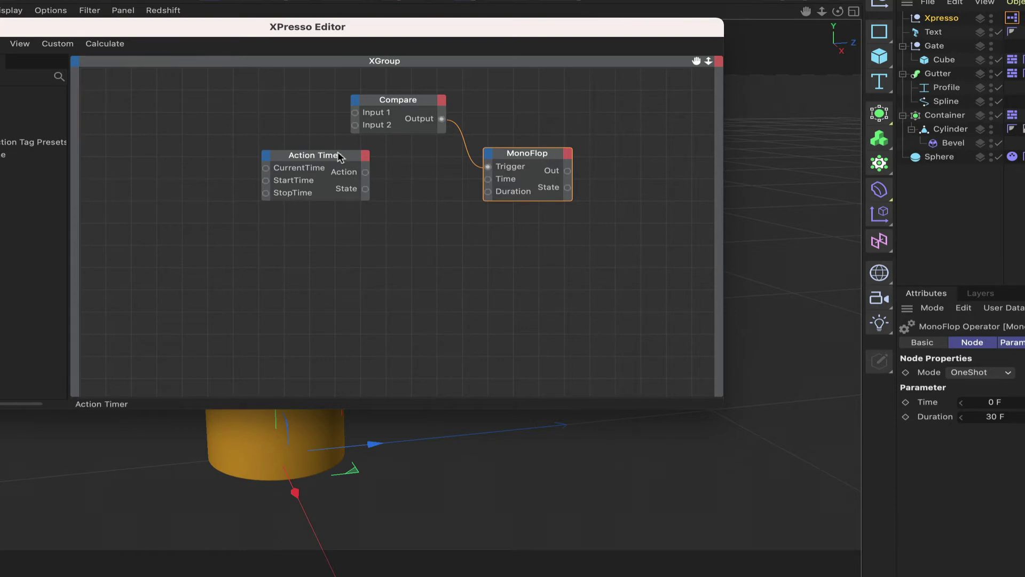
pyautogui.click(306, 159)
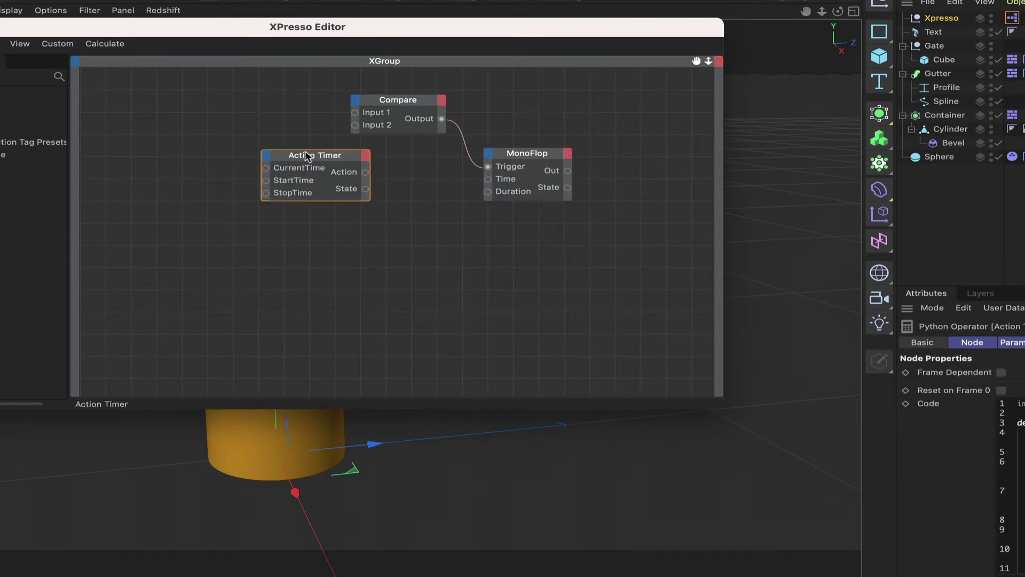
# Step: Add a Time node and wire its output into the Action Timer's CurrentTime
pyautogui.rightClick(139, 159)
pyautogui.moveTo(213, 184)
pyautogui.moveTo(287, 187)
pyautogui.moveTo(376, 184)
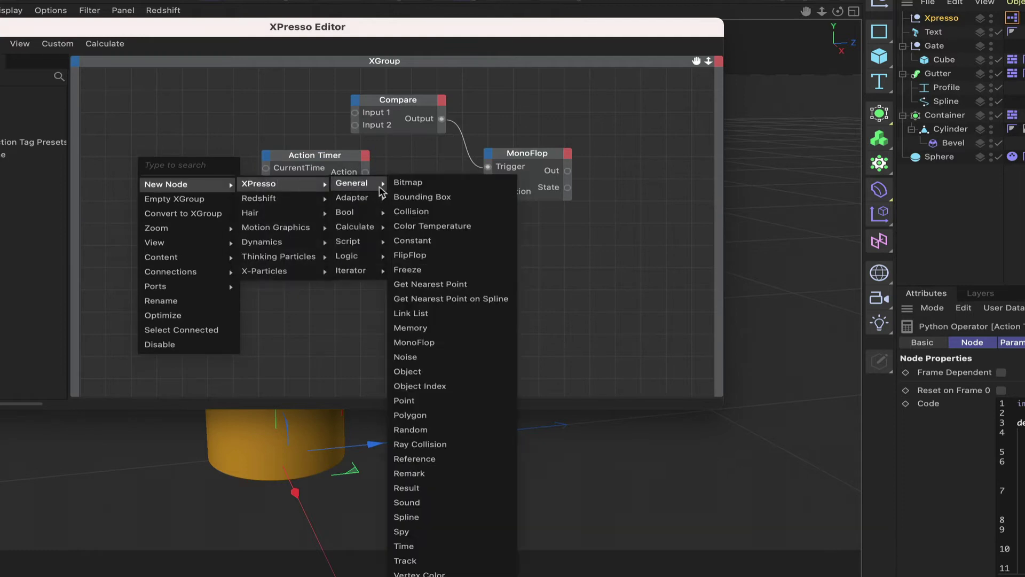
pyautogui.click(431, 546)
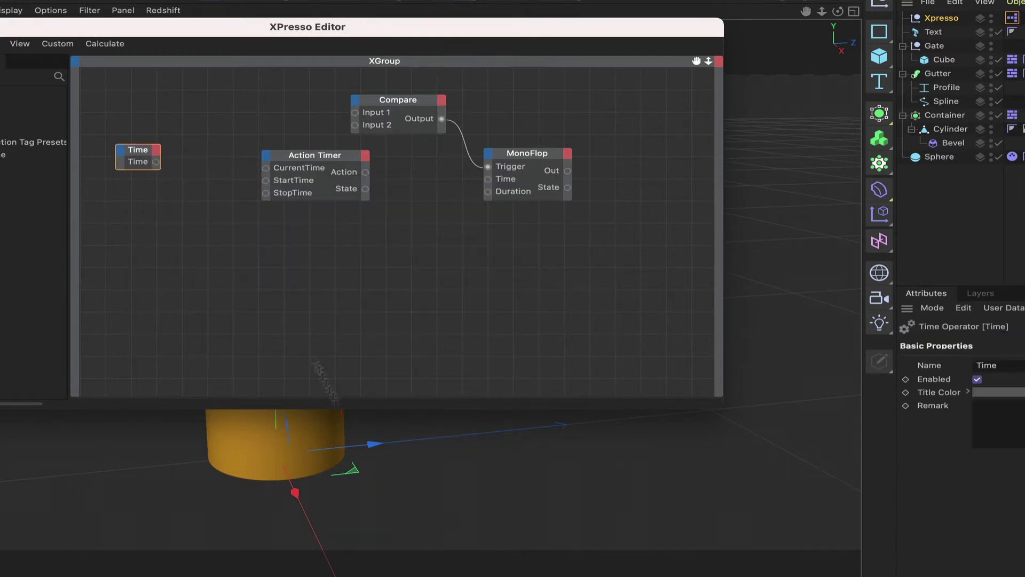
pyautogui.moveTo(156, 162); pyautogui.dragTo(266, 168)
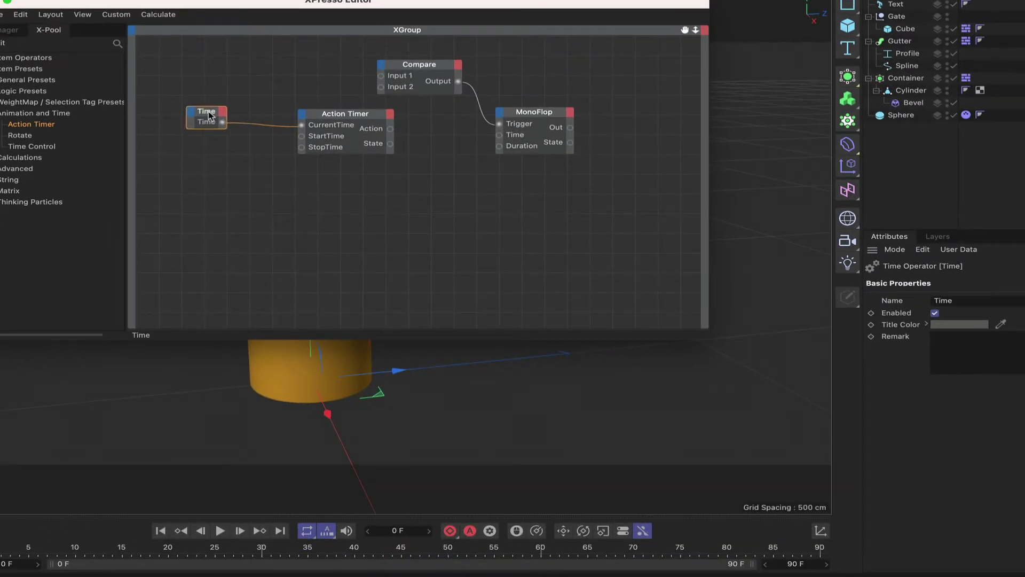
pyautogui.moveTo(209, 115); pyautogui.dragTo(212, 119)
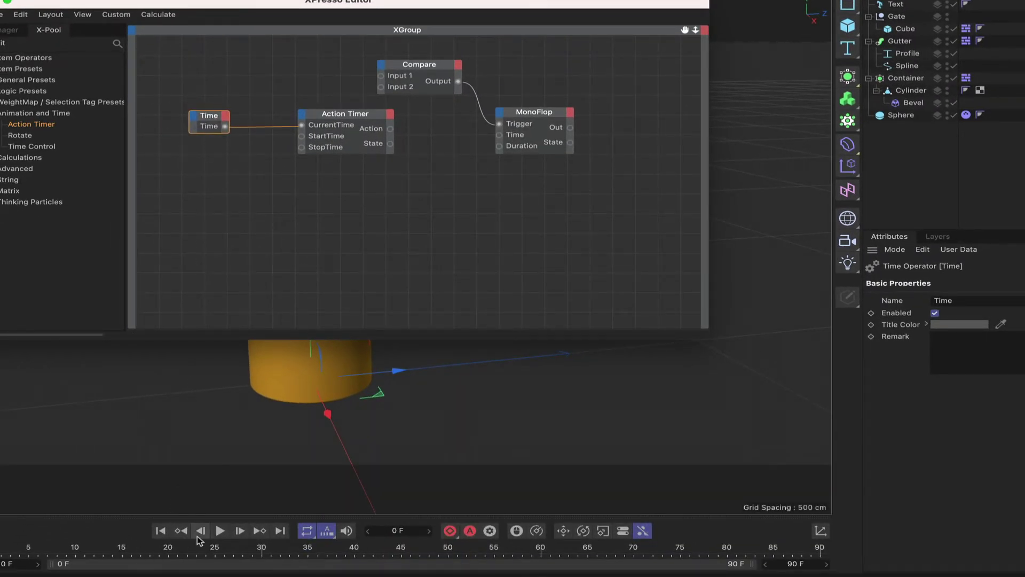
# Step: Set the Action Timer's StartTime to 30 F and StopTime to 60 F
pyautogui.click(310, 123)
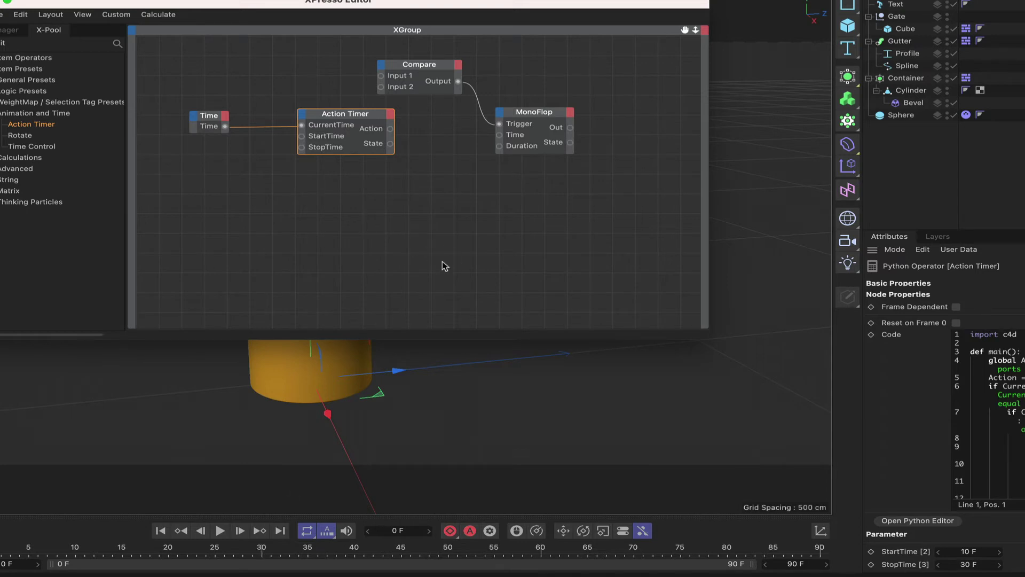
pyautogui.click(968, 552)
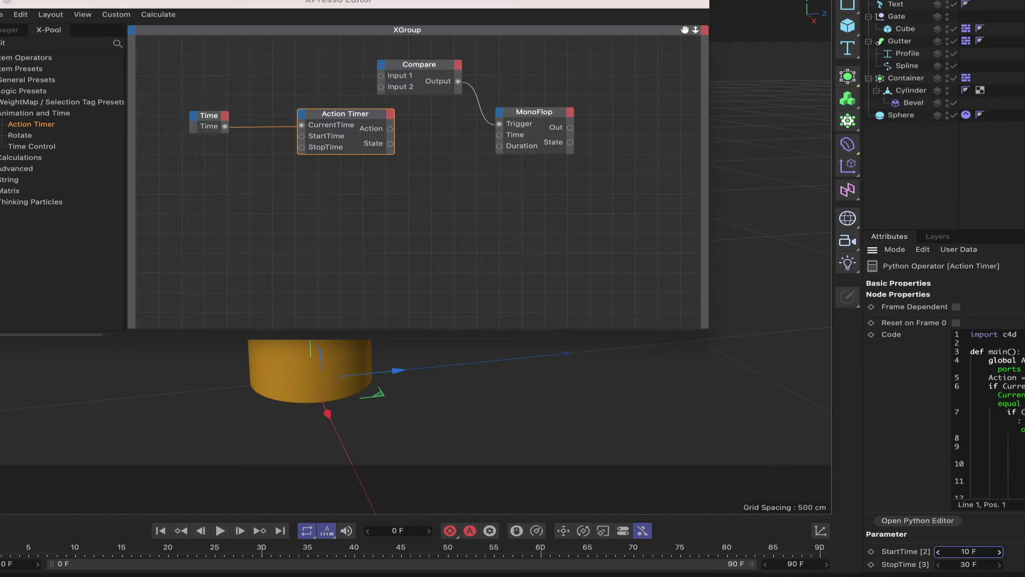
pyautogui.write('30')
pyautogui.moveTo(956, 551); pyautogui.dragTo(1000, 555)
pyautogui.press('BackSpace')
pyautogui.write('30')
pyautogui.click(968, 564)
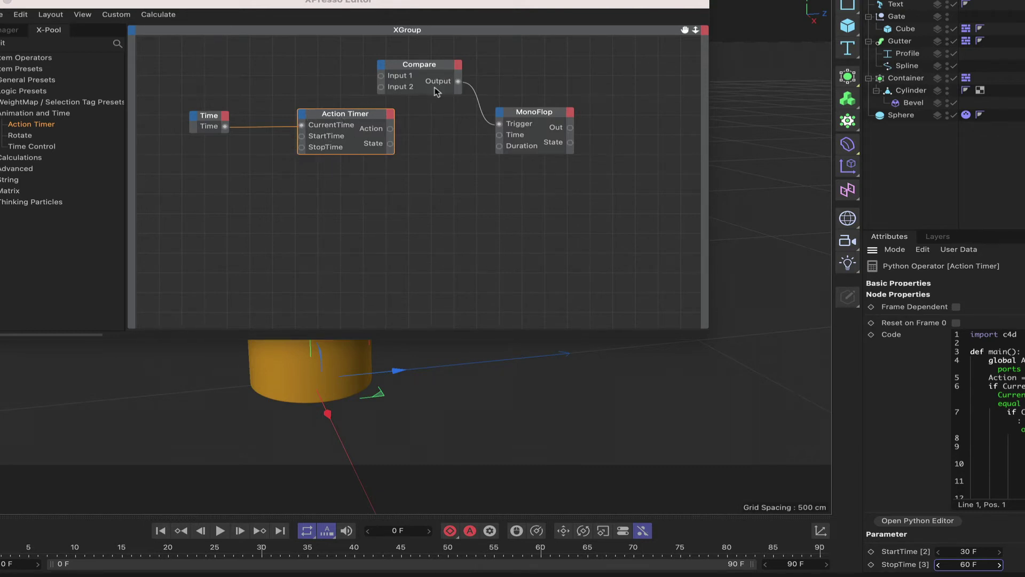
# Step: Delete the Compare and MonoFlop nodes, leaving Time feeding the Action Timer
pyautogui.moveTo(437, 55); pyautogui.dragTo(573, 137)
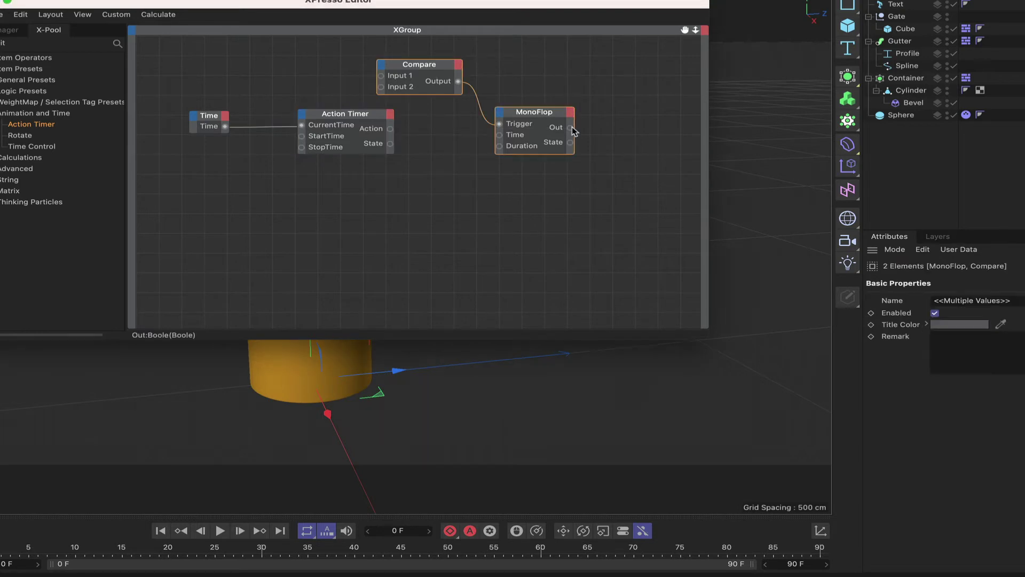
pyautogui.press('Delete')
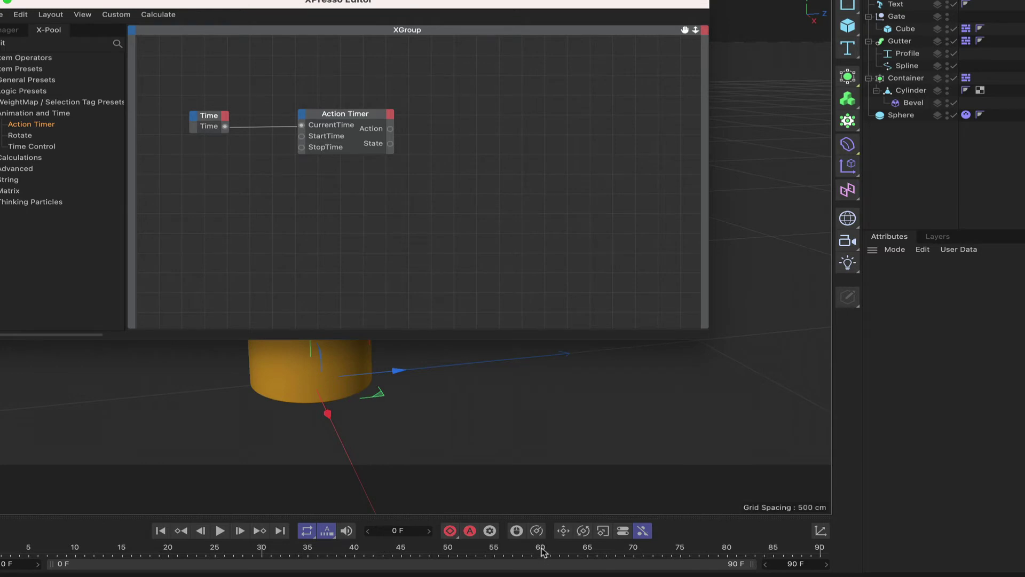
pyautogui.click(338, 118)
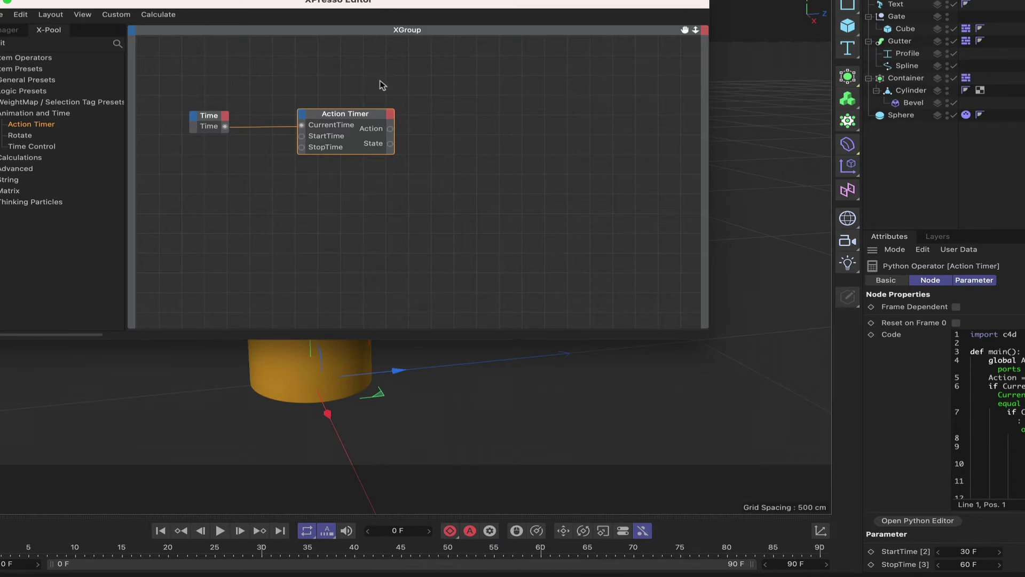
# Step: Move the Time and Action Timer pair right and down, and lower the XPresso Editor window
pyautogui.moveTo(213, 84); pyautogui.dragTo(349, 156)
pyautogui.moveTo(366, 118); pyautogui.dragTo(440, 138)
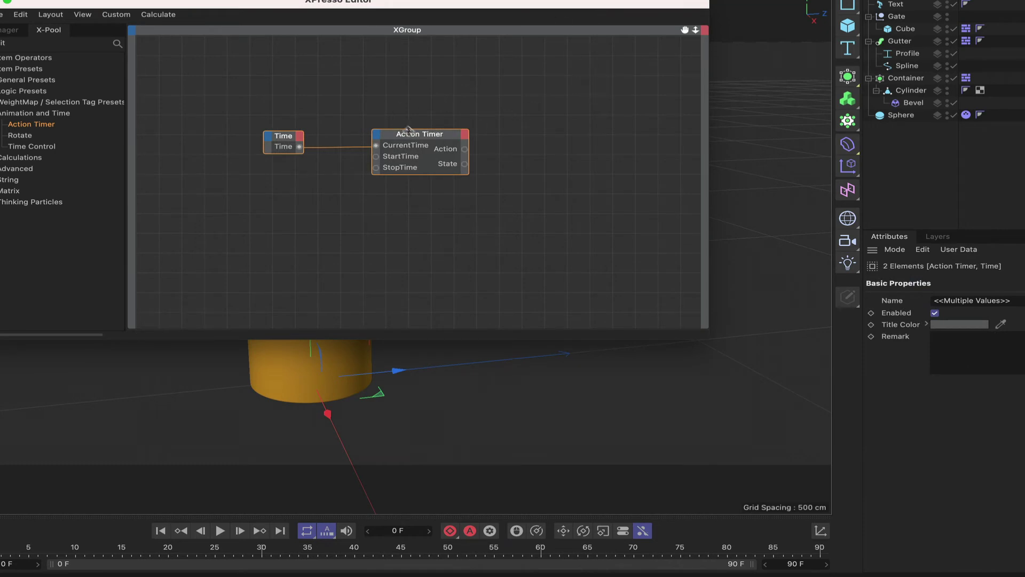
pyautogui.moveTo(515, 5); pyautogui.dragTo(500, 85)
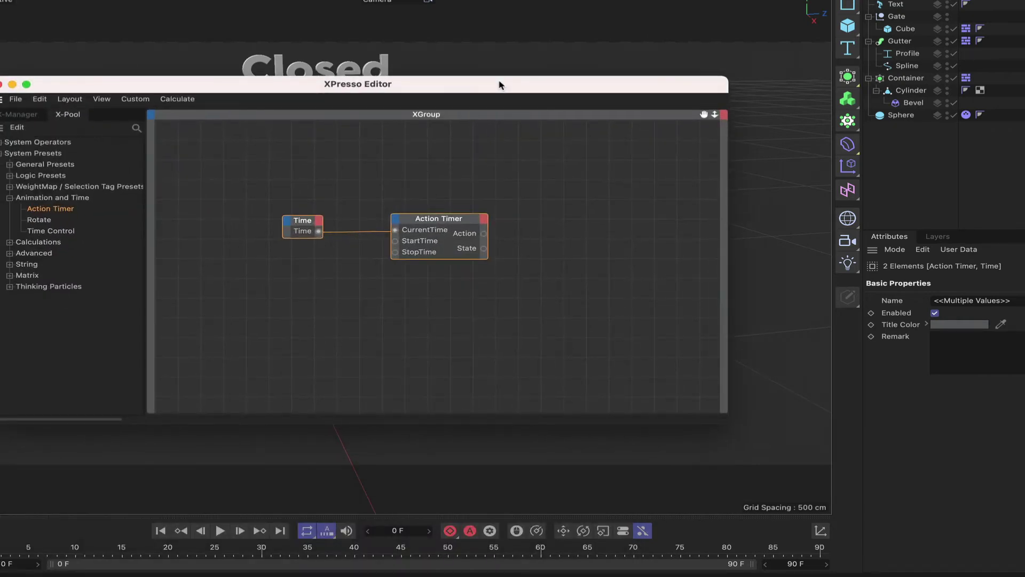
# Step: Add a Range Mapper right of the Action Timer, fed by the timer's State output
pyautogui.click(500, 240)
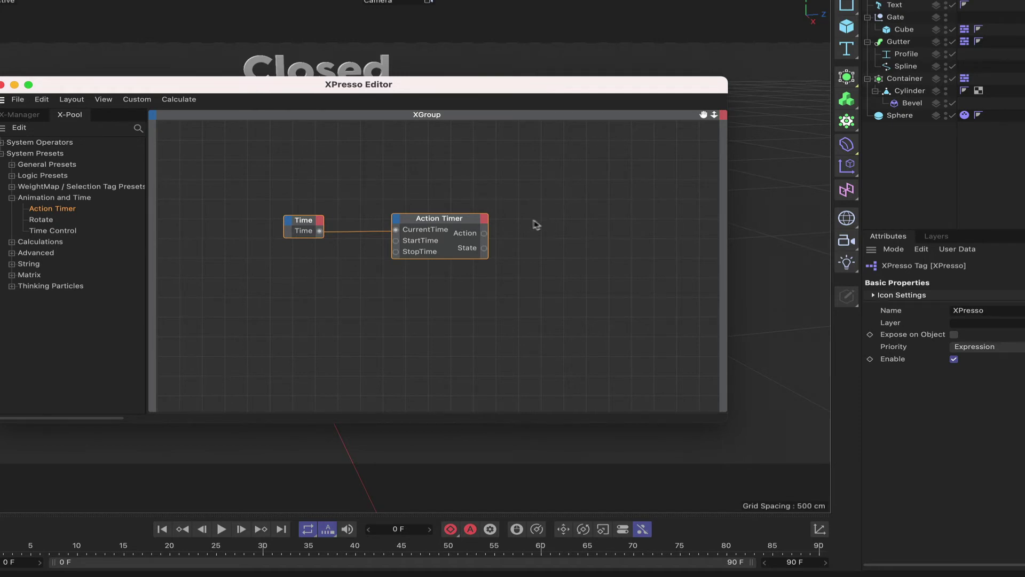
pyautogui.rightClick(530, 221)
pyautogui.moveTo(588, 244)
pyautogui.moveTo(677, 244)
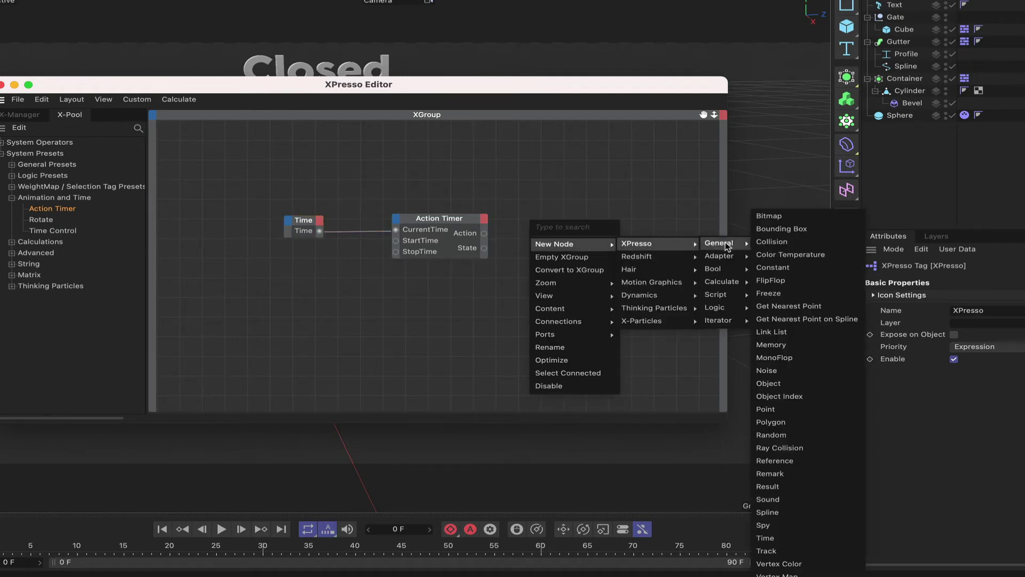
pyautogui.moveTo(740, 282)
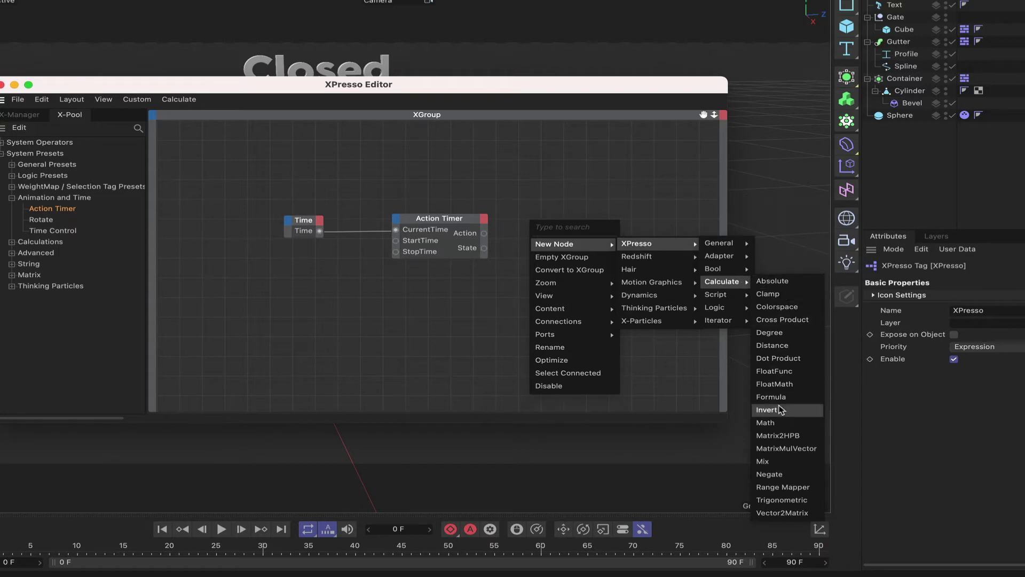
pyautogui.click(775, 487)
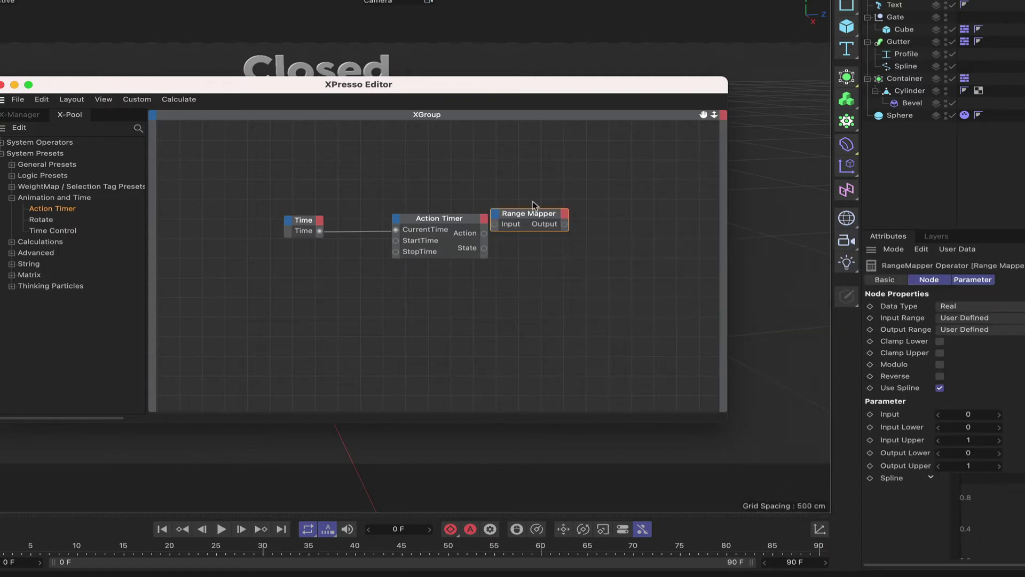
pyautogui.moveTo(528, 213); pyautogui.dragTo(579, 239)
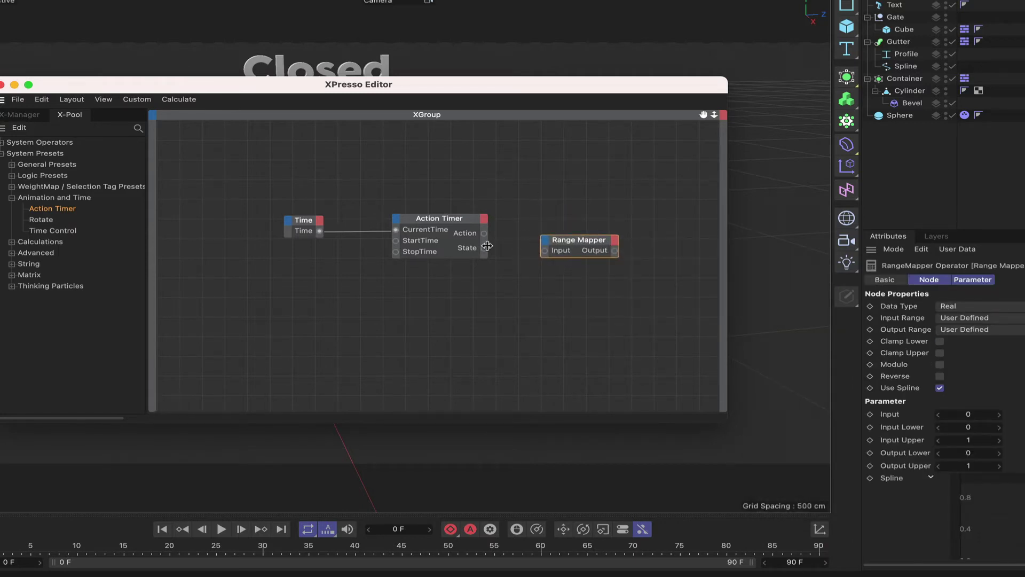
pyautogui.moveTo(486, 248); pyautogui.dragTo(595, 240)
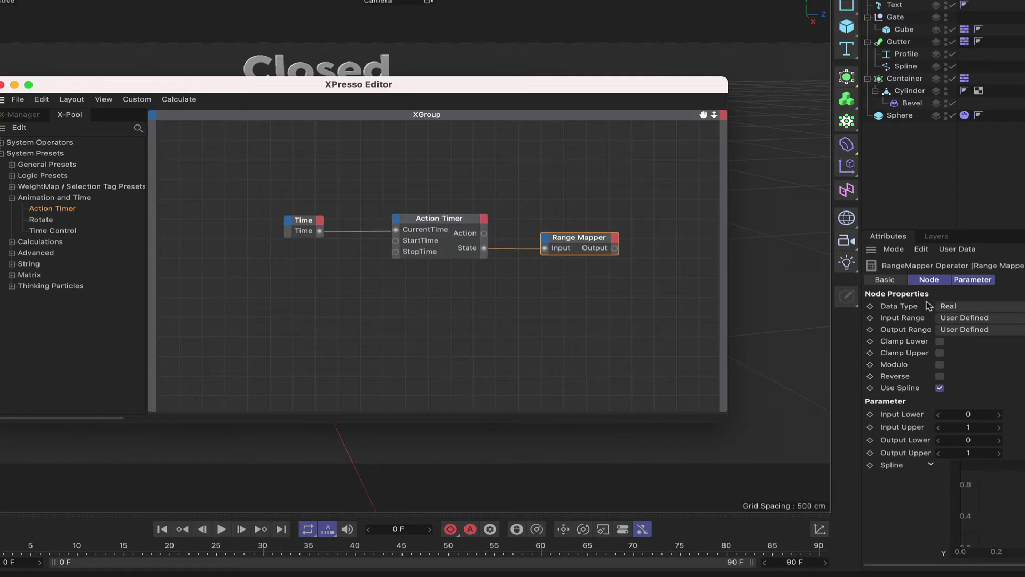
# Step: Set the Range Mapper output range to Degree and add the Gate object as a node
pyautogui.click(977, 331)
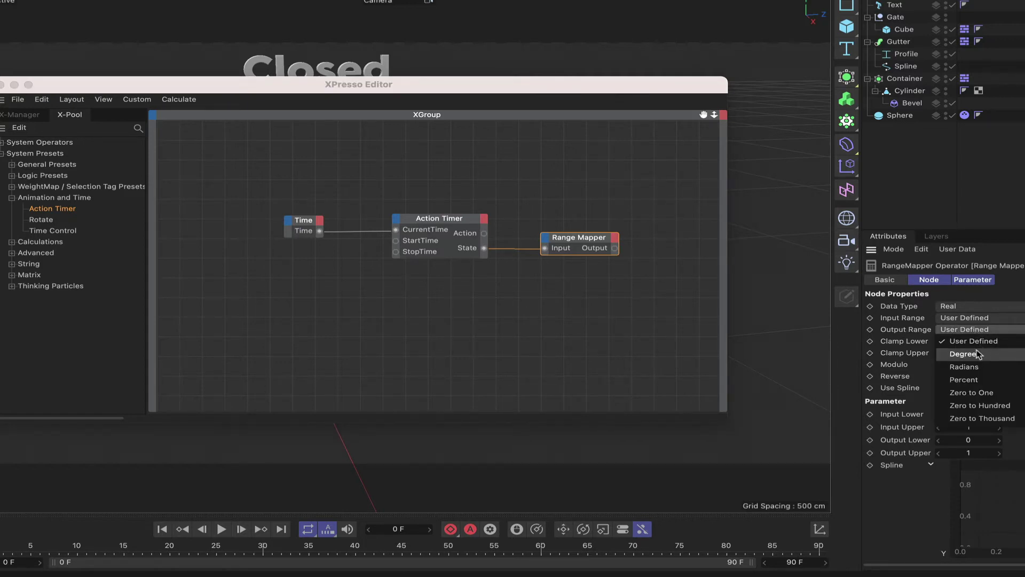
pyautogui.click(977, 354)
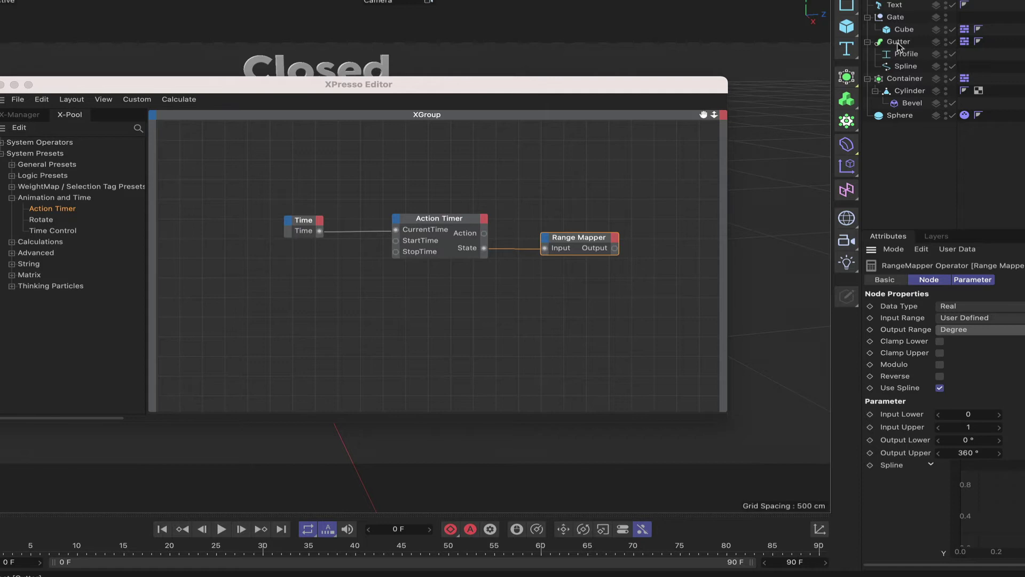
pyautogui.moveTo(901, 20); pyautogui.dragTo(687, 244)
pyautogui.click(619, 249)
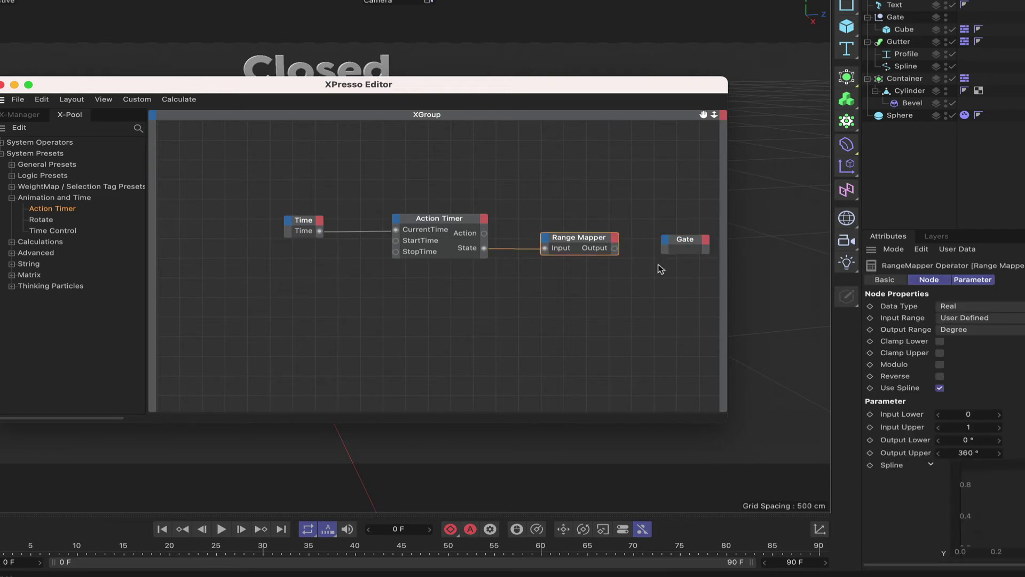
pyautogui.click(969, 440)
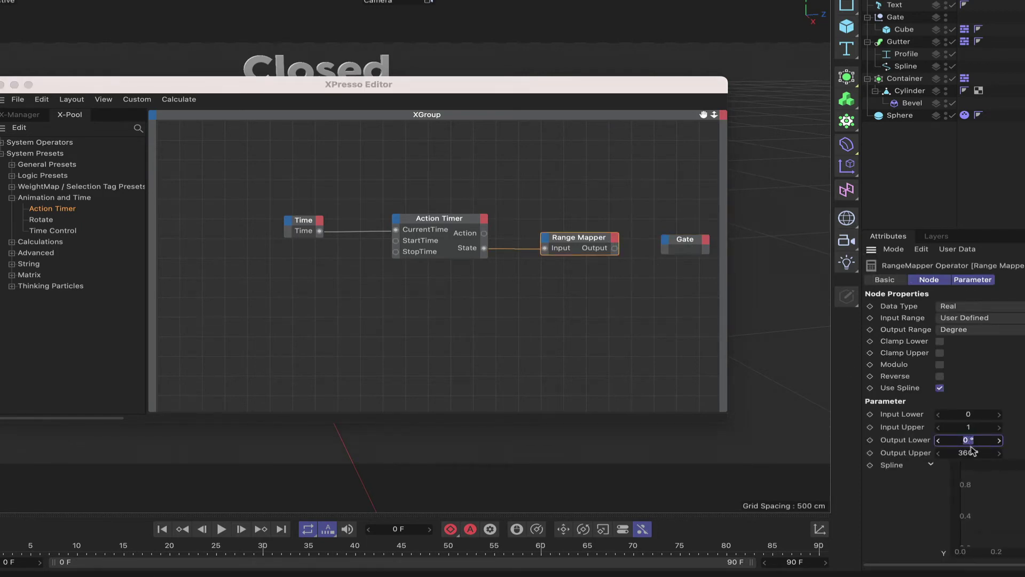
# Step: Keep the Range Mapper's Output Lower at 0° and set Output Upper to -90°
pyautogui.press('Tab')
pyautogui.write('-')
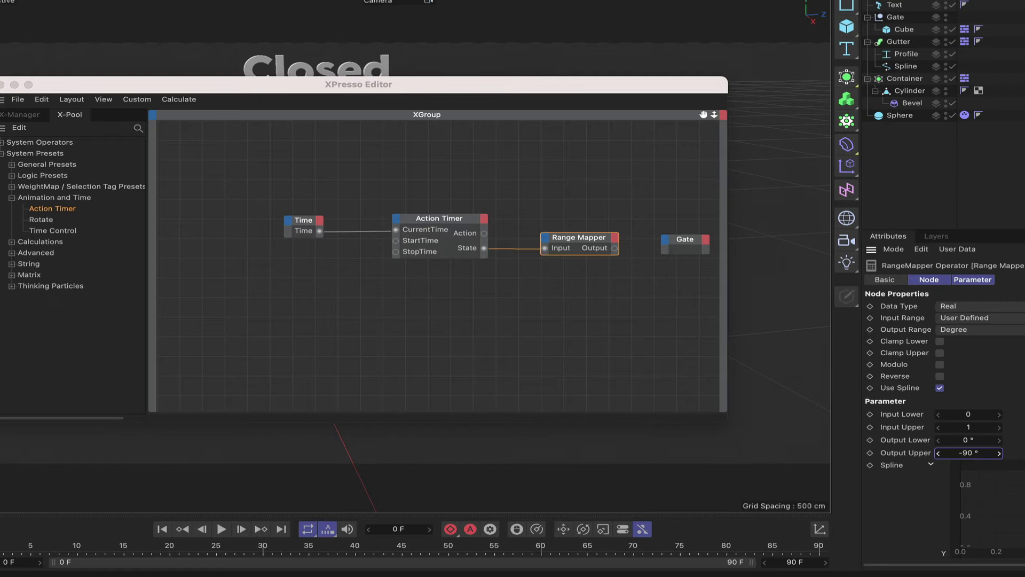
pyautogui.scroll(-2, 945, 422)
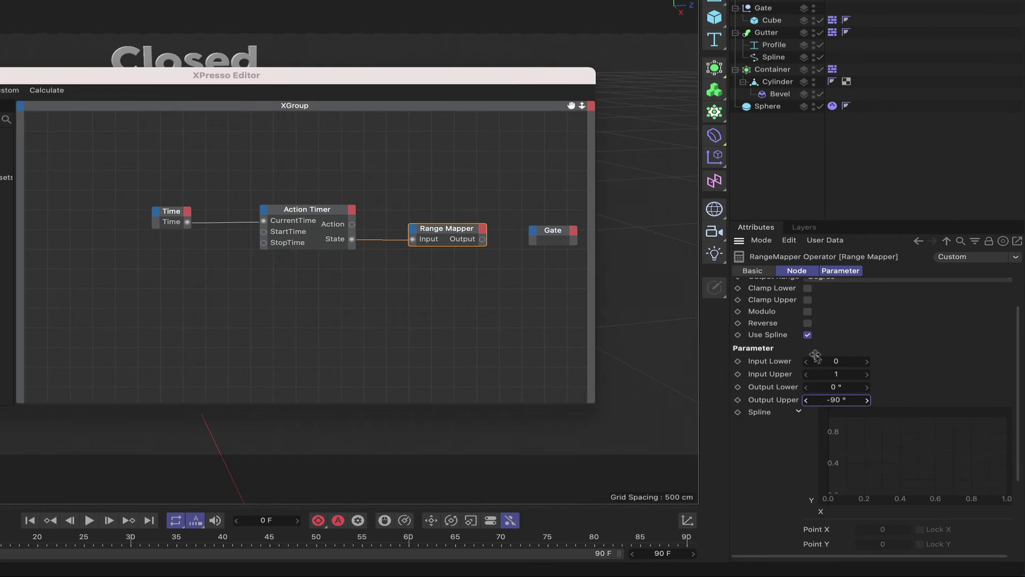
# Step: Add three points to the Range Mapper spline and move the last one to 1, 0
pyautogui.click(844, 494)
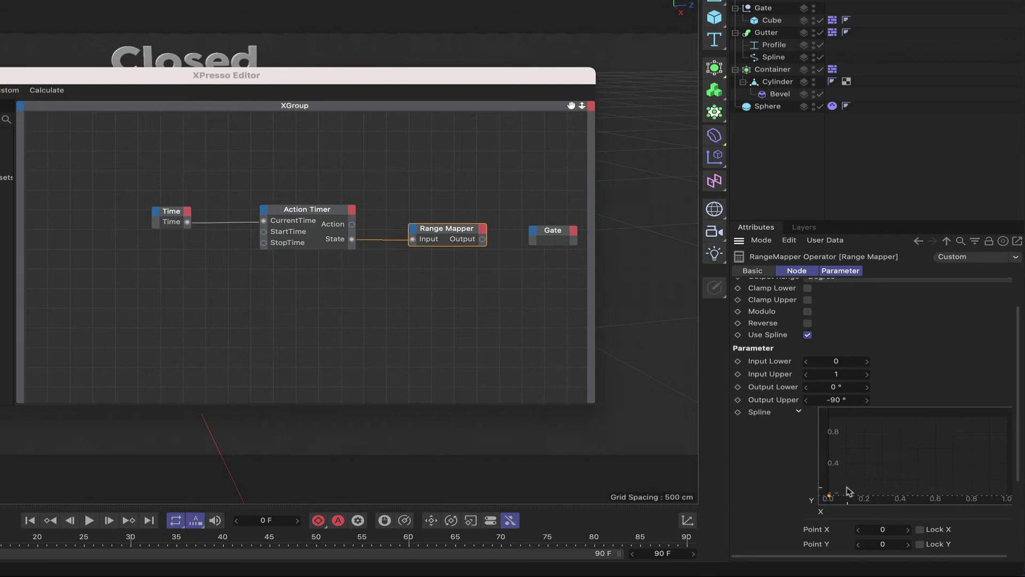
pyautogui.click(866, 487)
pyautogui.click(911, 453)
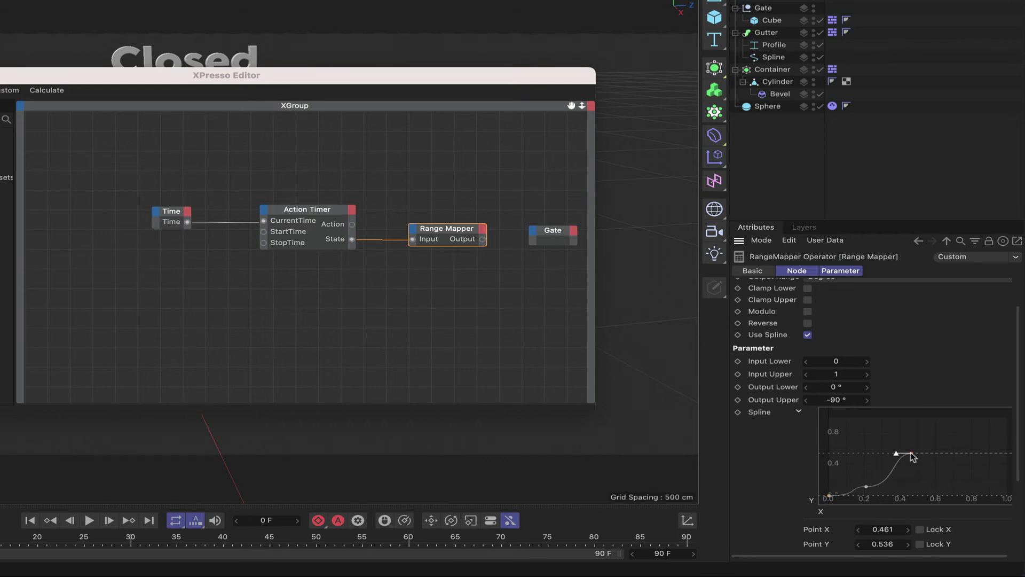
pyautogui.click(985, 473)
pyautogui.moveTo(985, 474); pyautogui.dragTo(1023, 515)
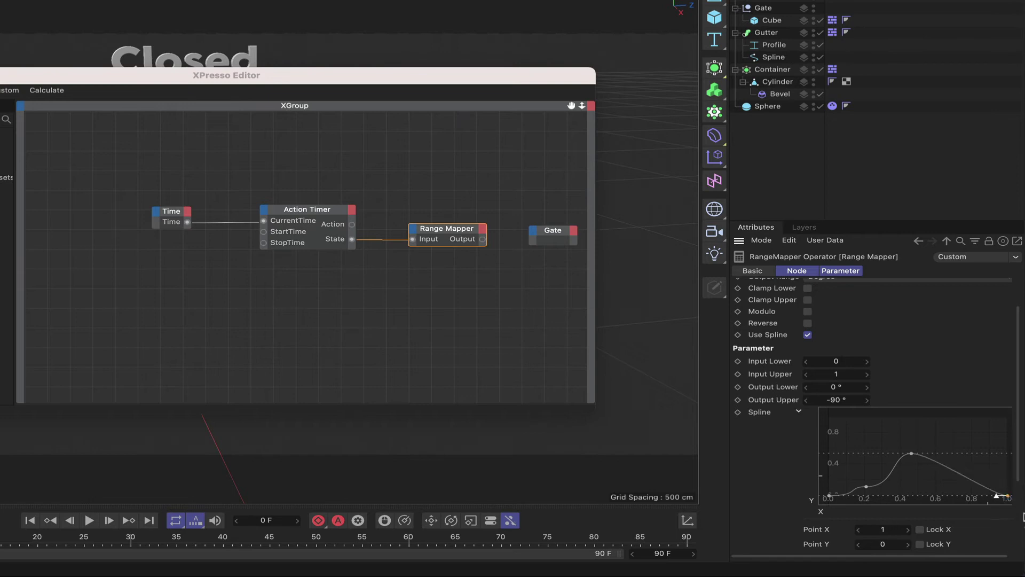
# Step: Raise the second spline point to the top at about X 0.3
pyautogui.click(828, 496)
pyautogui.click(1007, 496)
pyautogui.click(829, 496)
pyautogui.click(865, 487)
pyautogui.moveTo(867, 487); pyautogui.dragTo(882, 416)
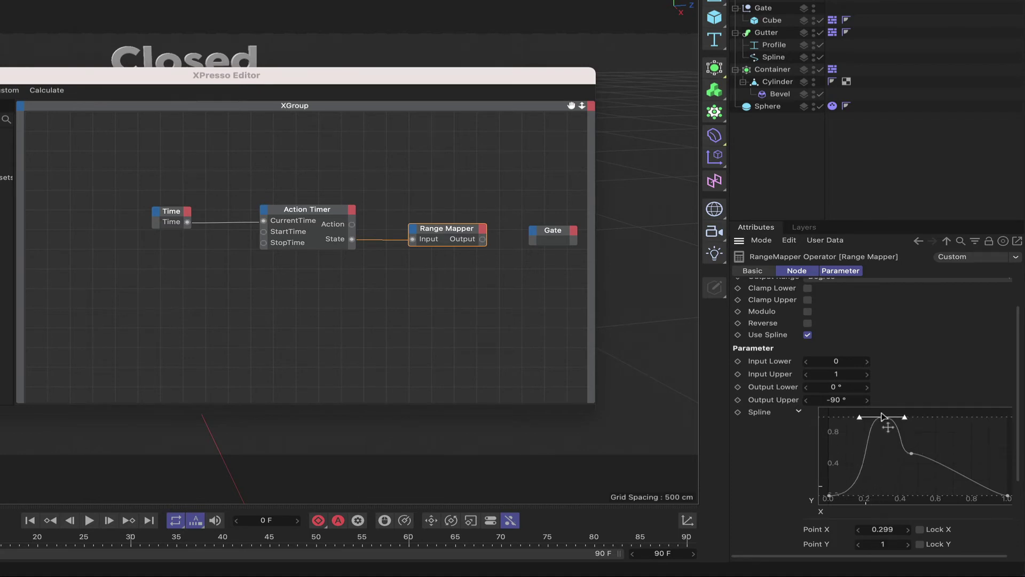
pyautogui.click(887, 529)
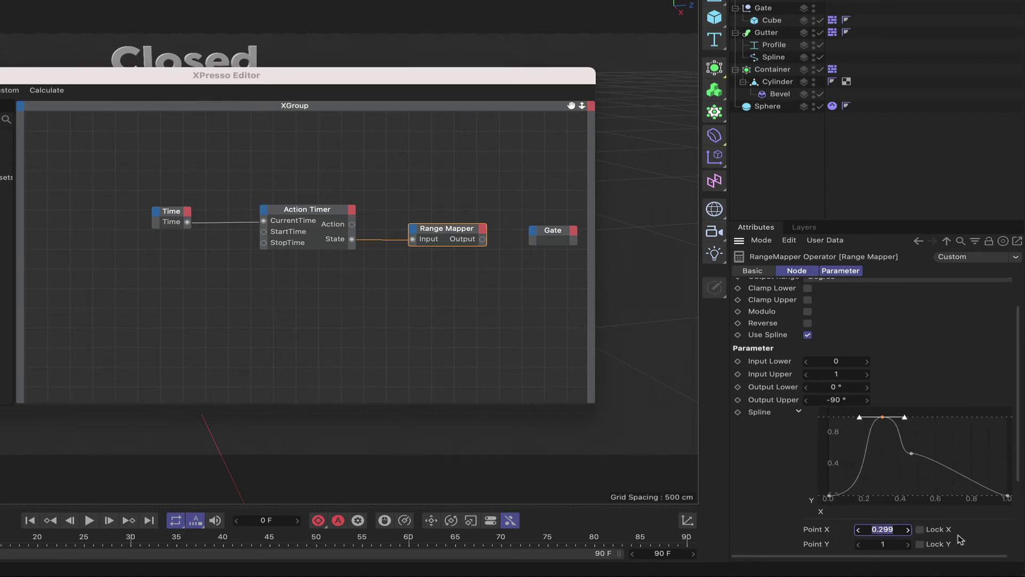
pyautogui.write('.3')
# Step: Raise the third spline point to the top and set its Point X to 0.7
pyautogui.moveTo(914, 455); pyautogui.dragTo(961, 417)
pyautogui.click(883, 529)
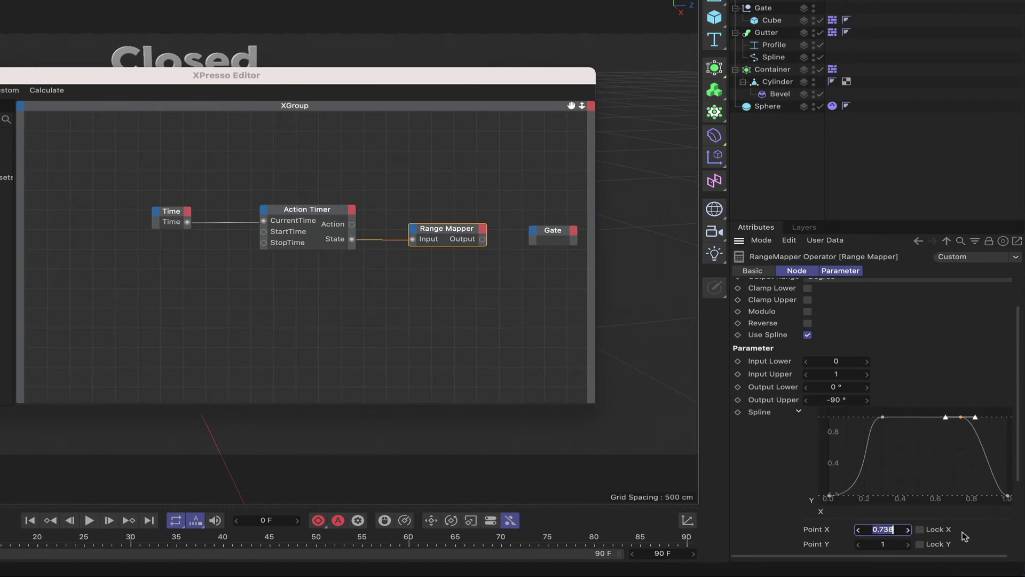
pyautogui.write('.7')
pyautogui.press('Return')
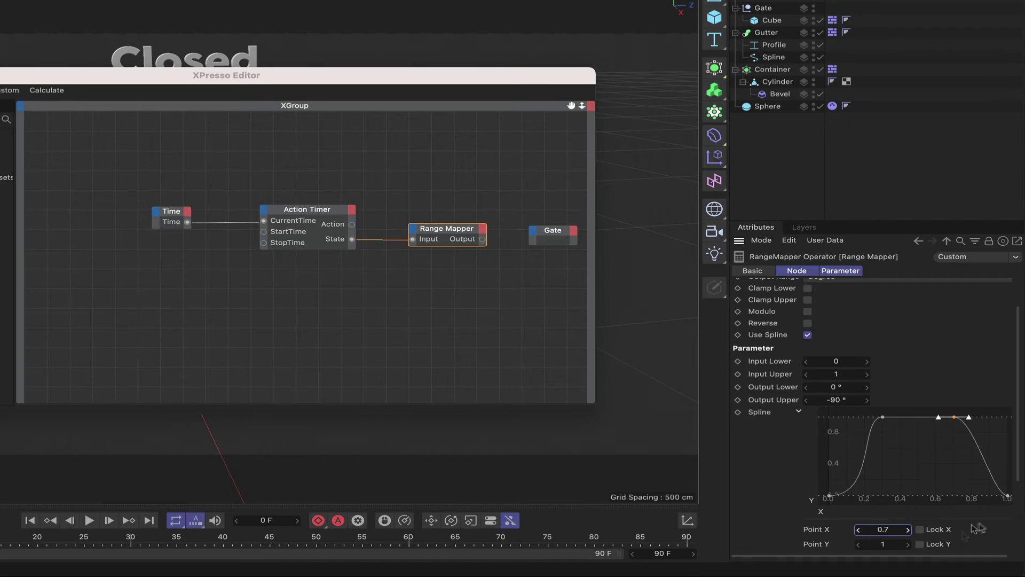
# Step: Give the spline's end point at 1, 0 a Tangent Left X of -0.25
pyautogui.click(1008, 496)
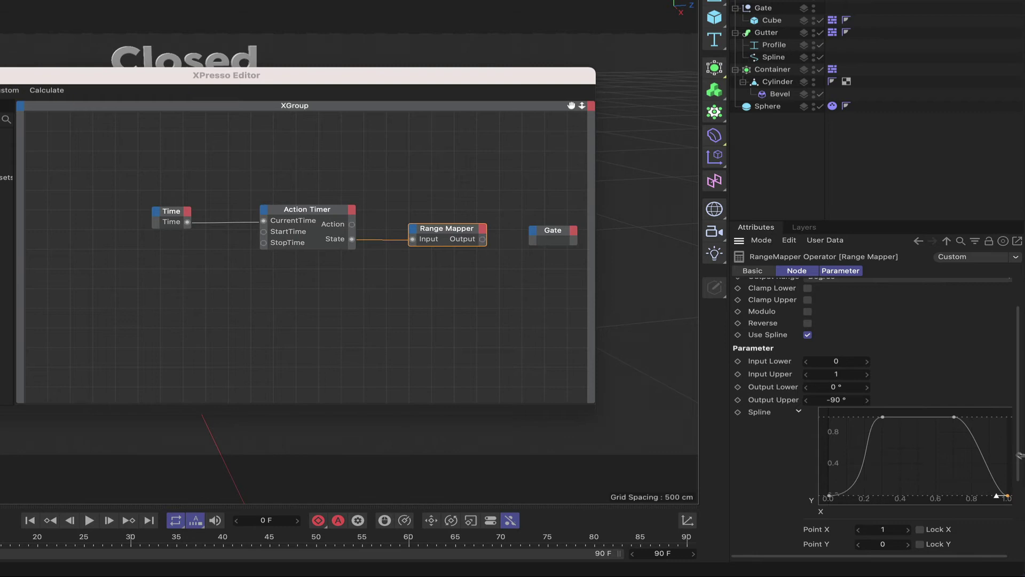
pyautogui.scroll(-3, 1020, 448)
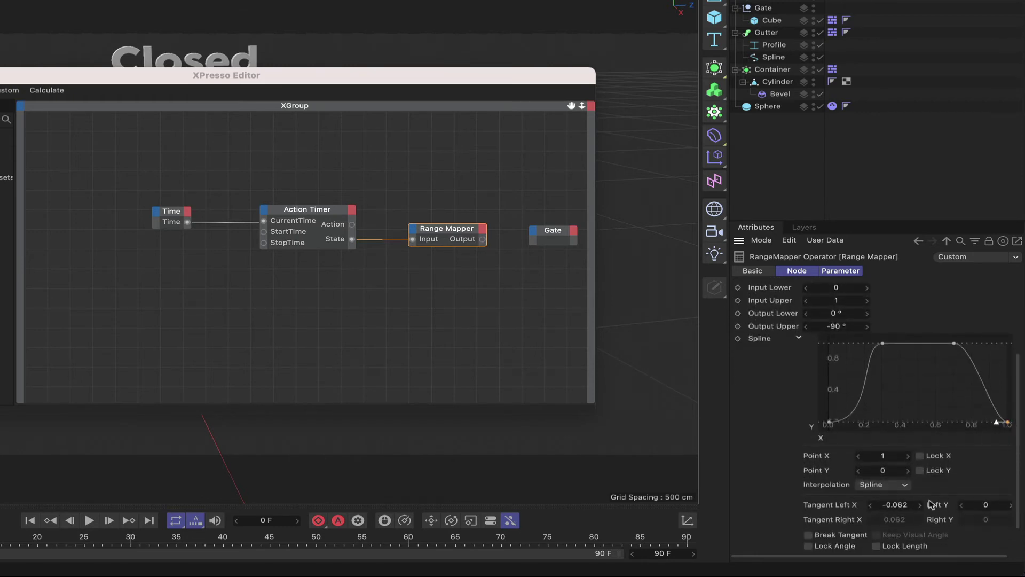
pyautogui.click(903, 505)
pyautogui.write('-25')
pyautogui.press('Return')
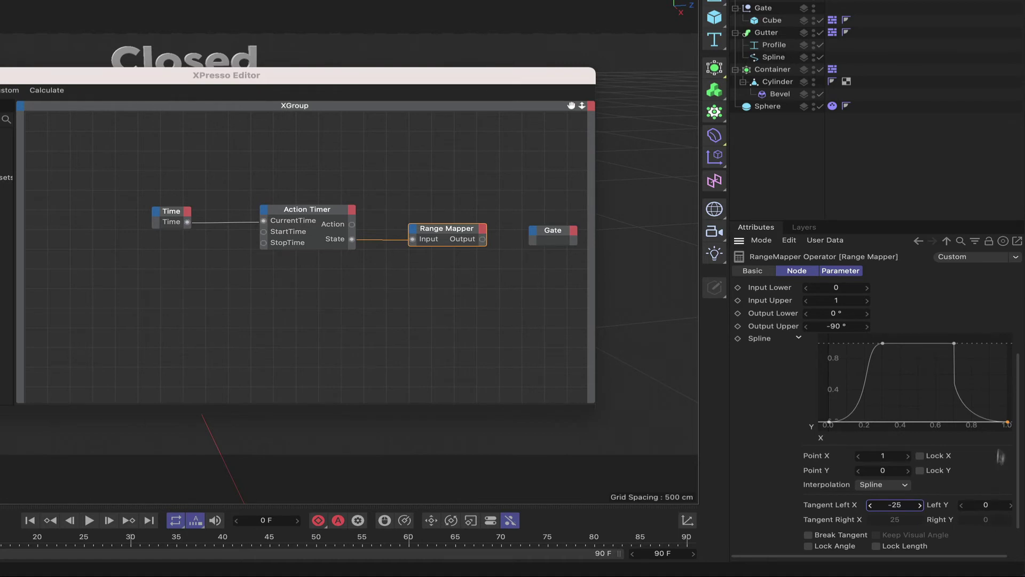
pyautogui.click(894, 505)
pyautogui.write('-0.25')
pyautogui.press('Return')
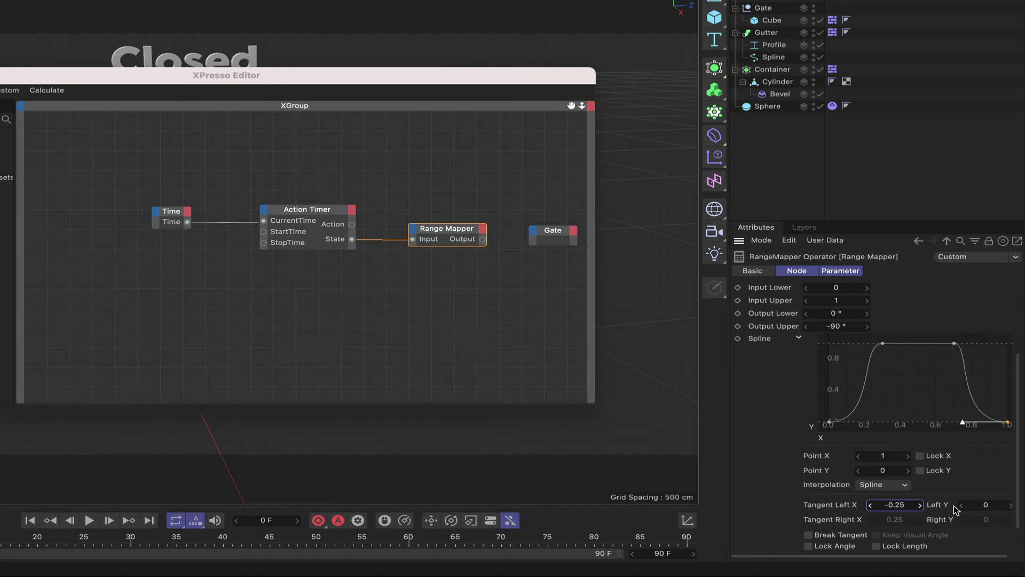
# Step: Set Tangent Left X to -0.25 on the 0.7 and 0.3 top points, then select the first point
pyautogui.click(954, 343)
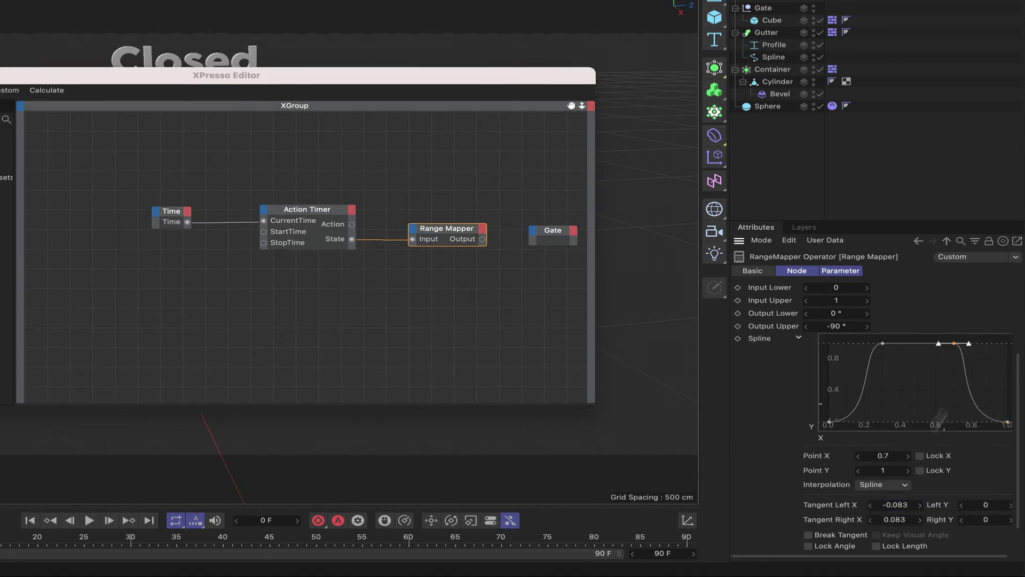
pyautogui.click(918, 505)
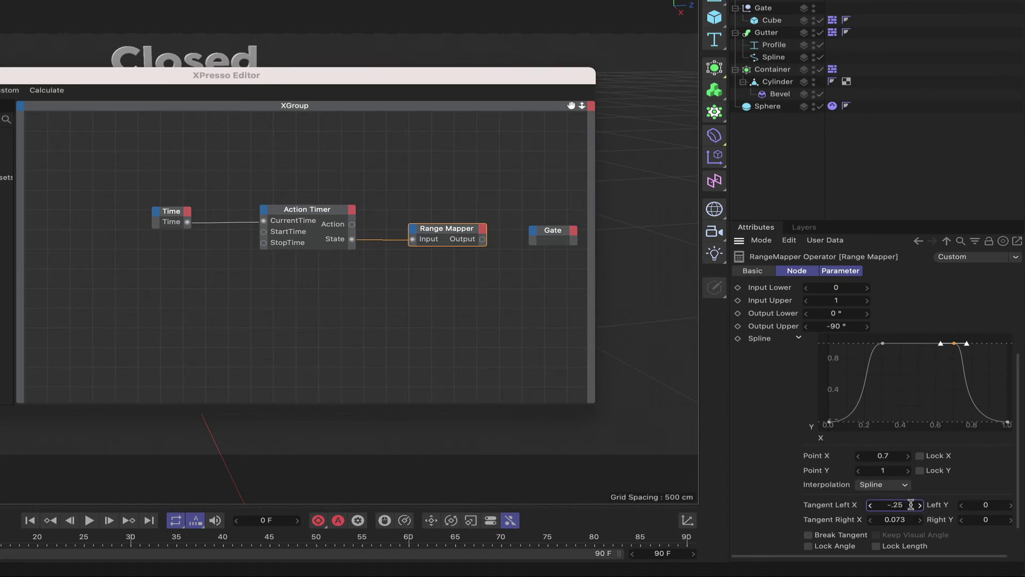
pyautogui.press('Return')
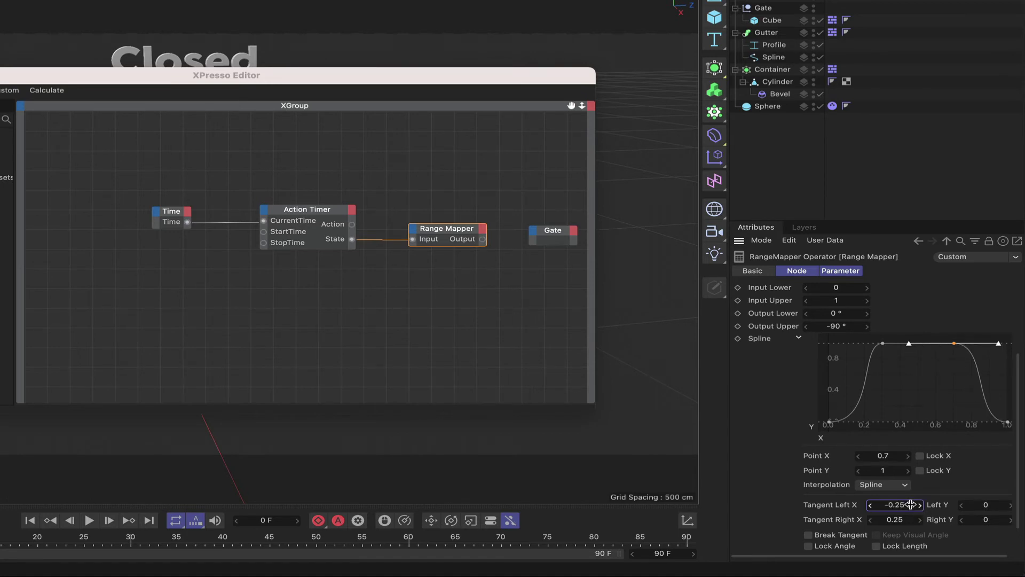
pyautogui.click(883, 343)
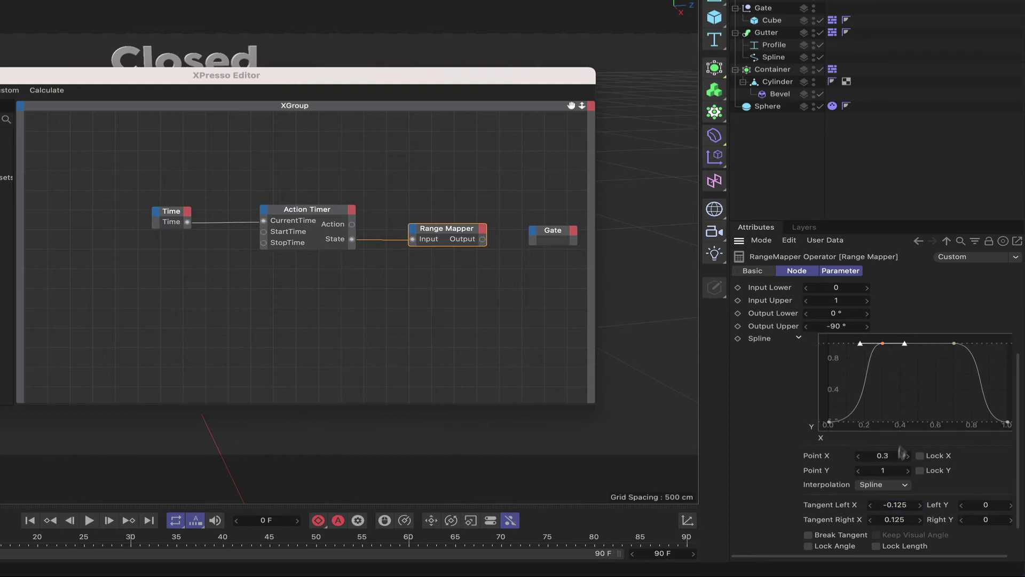
pyautogui.click(904, 506)
pyautogui.write('-0')
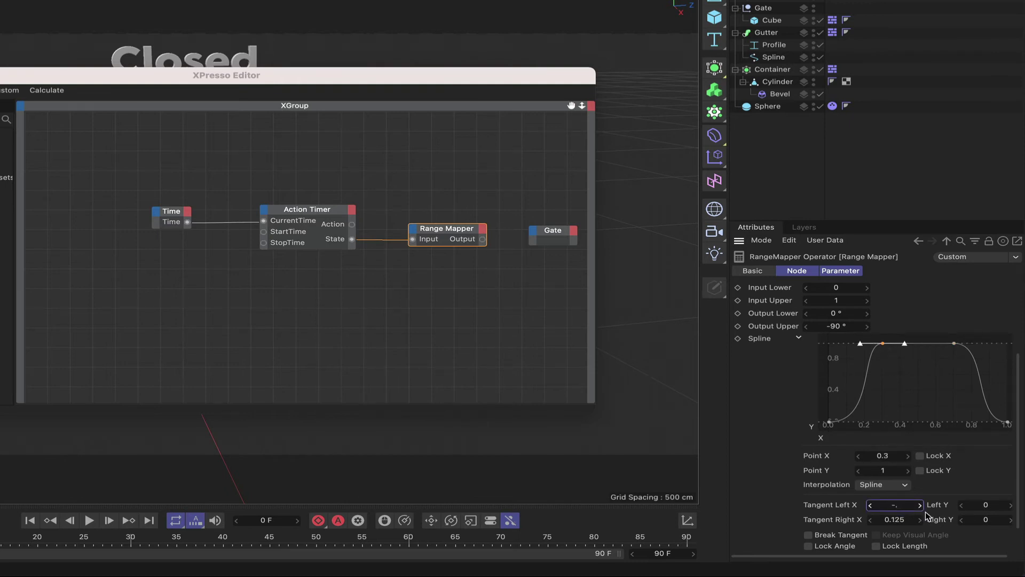
pyautogui.write('.25')
pyautogui.press('Return')
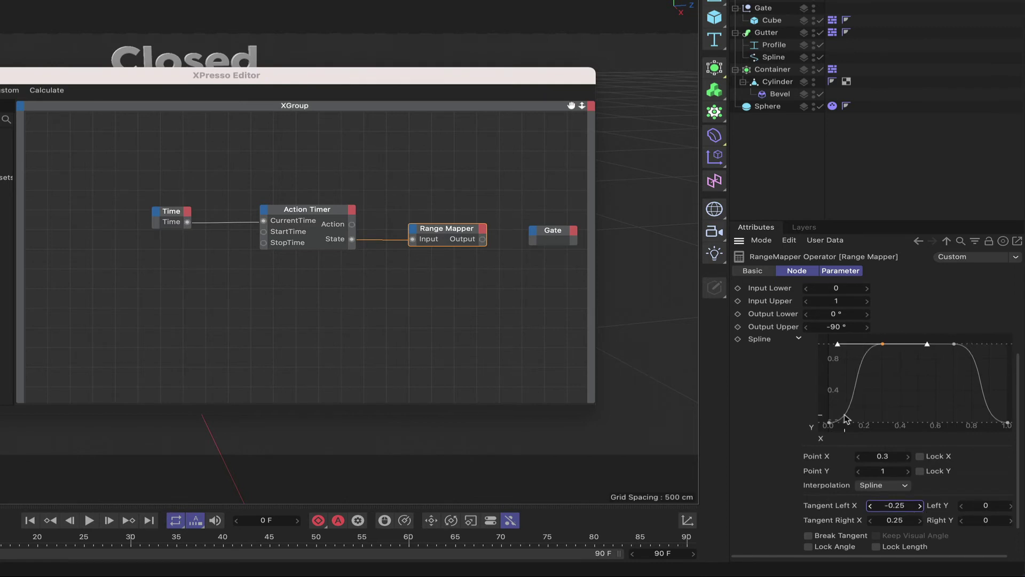
pyautogui.click(830, 423)
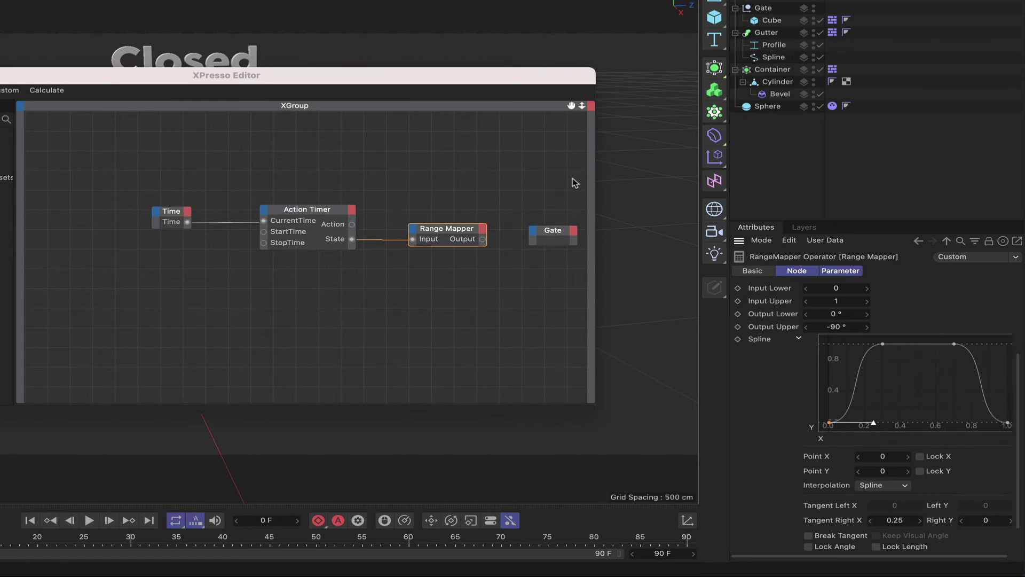
# Step: Add a Coordinates > Rotation > Rotation . P input port to the Gate node
pyautogui.moveTo(560, 84); pyautogui.dragTo(471, 199)
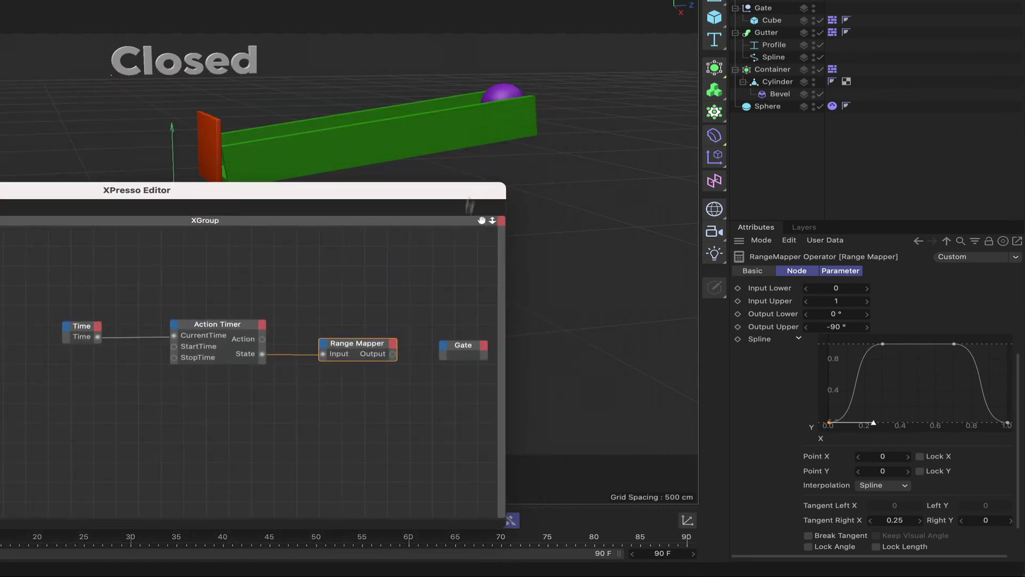
pyautogui.click(765, 8)
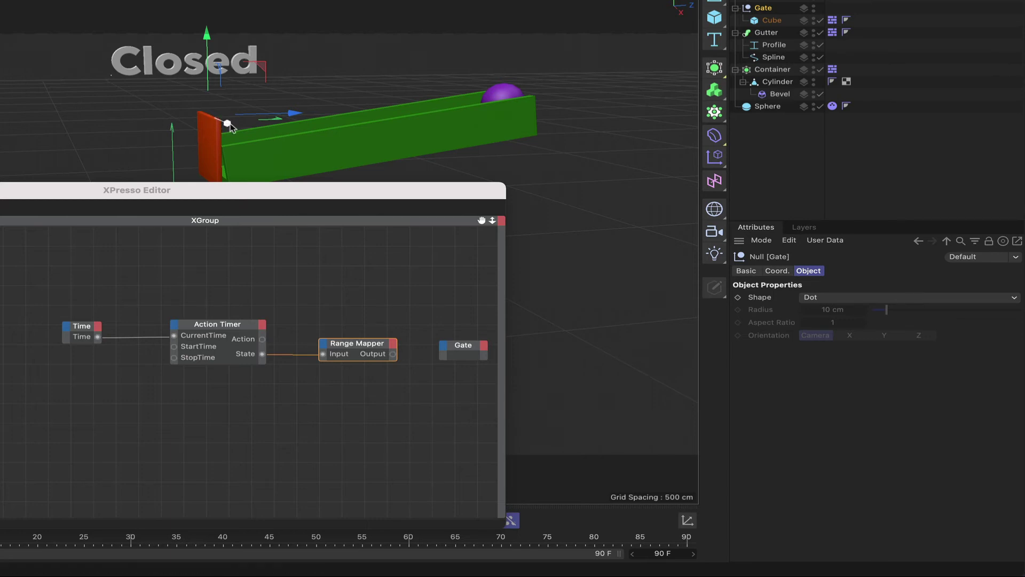
pyautogui.click(444, 346)
pyautogui.moveTo(470, 383)
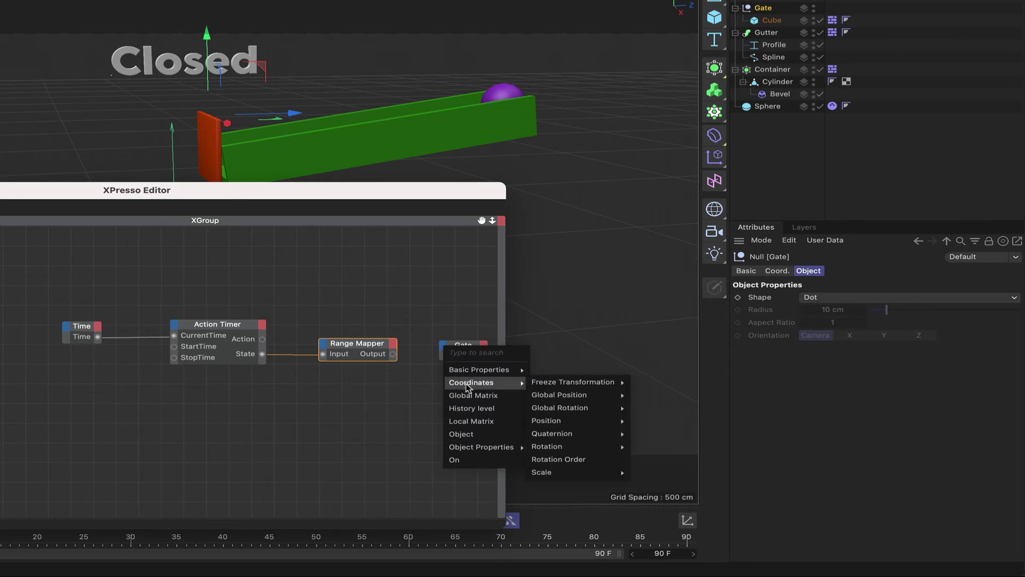
pyautogui.moveTo(549, 449)
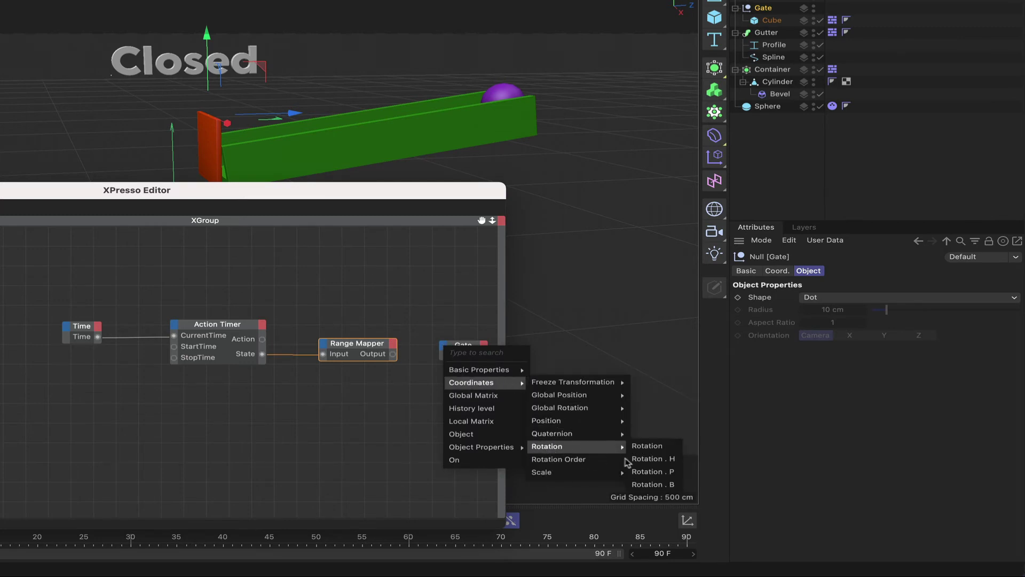
pyautogui.click(656, 472)
# Step: Wire the Range Mapper's Output into the Gate's Rotation . P port
pyautogui.click(395, 354)
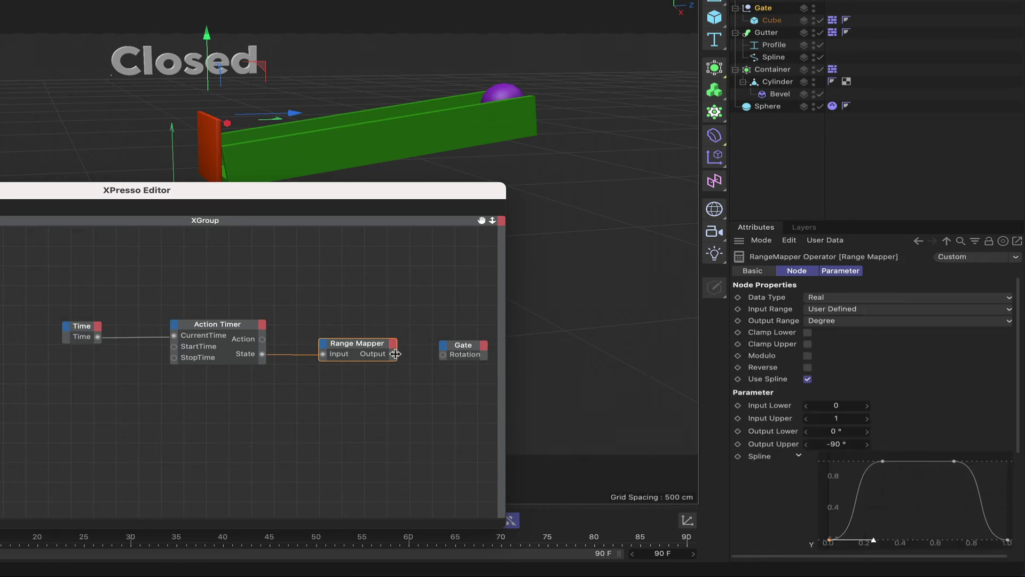
pyautogui.moveTo(395, 354); pyautogui.dragTo(443, 354)
pyautogui.moveTo(438, 198); pyautogui.dragTo(295, 157)
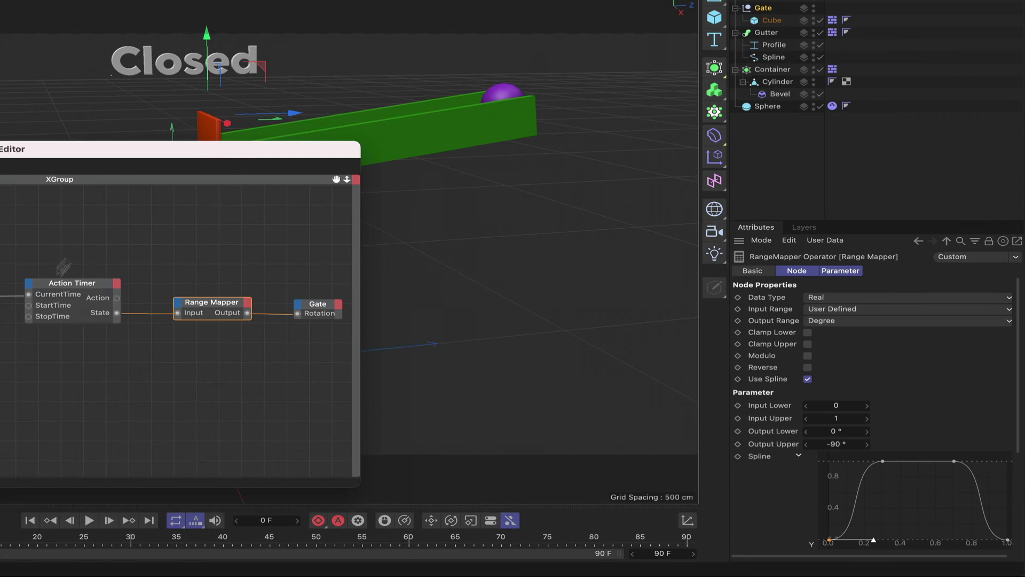
pyautogui.click(53, 291)
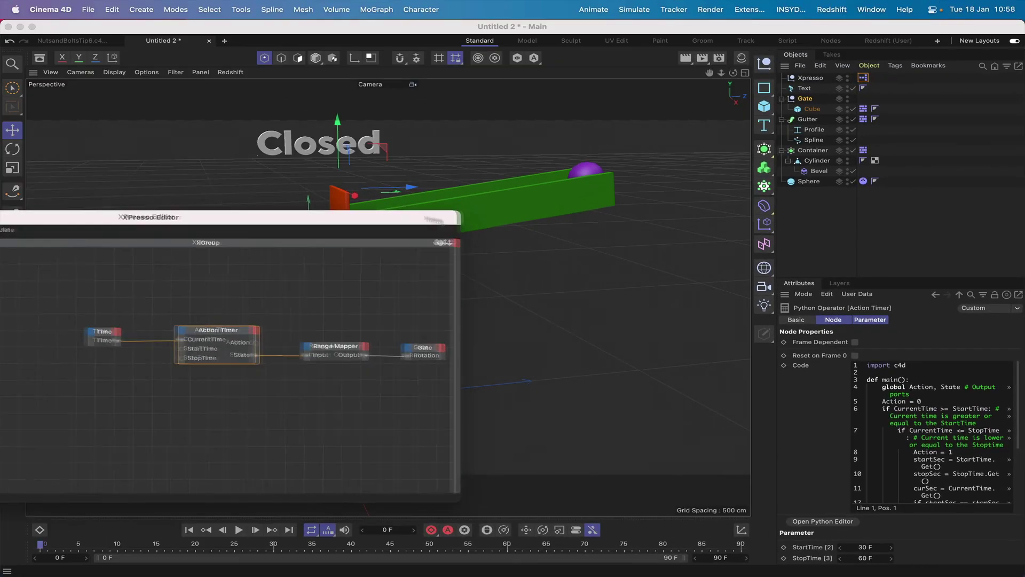
# Step: Play the animation up to frame 77 to watch the sphere roll toward the gate
pyautogui.moveTo(433, 219); pyautogui.dragTo(188, 105)
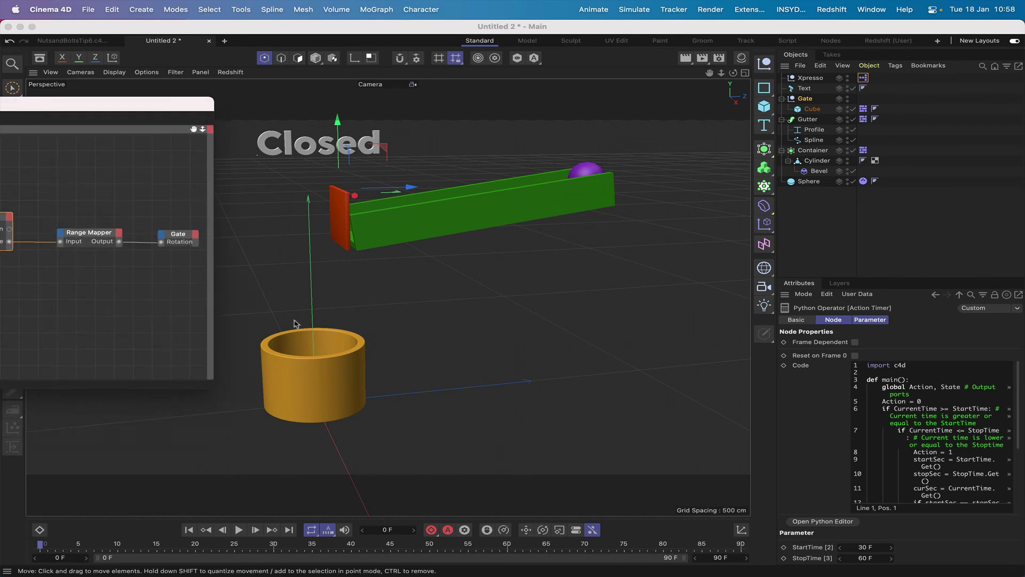
pyautogui.click(240, 529)
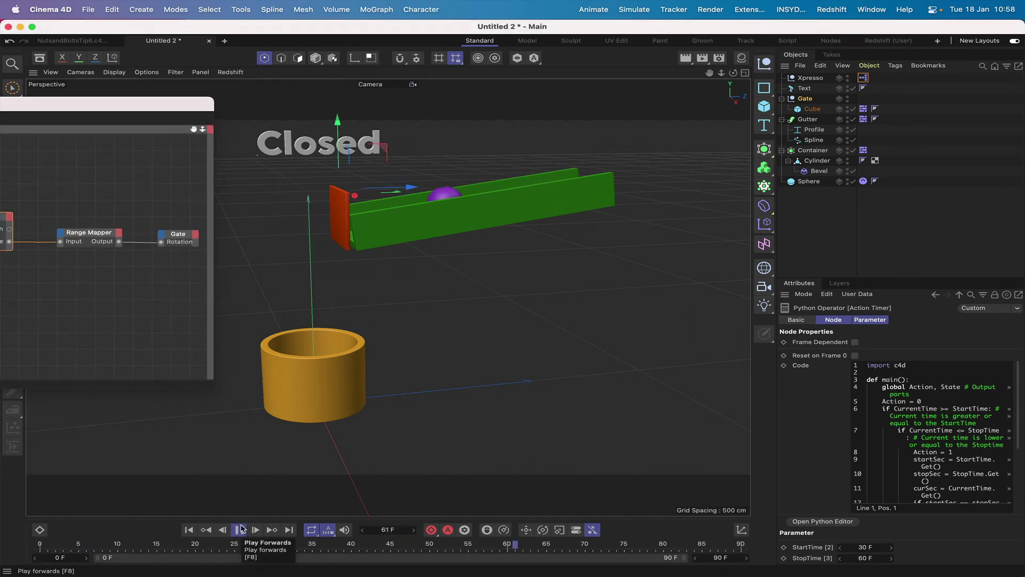
pyautogui.click(240, 529)
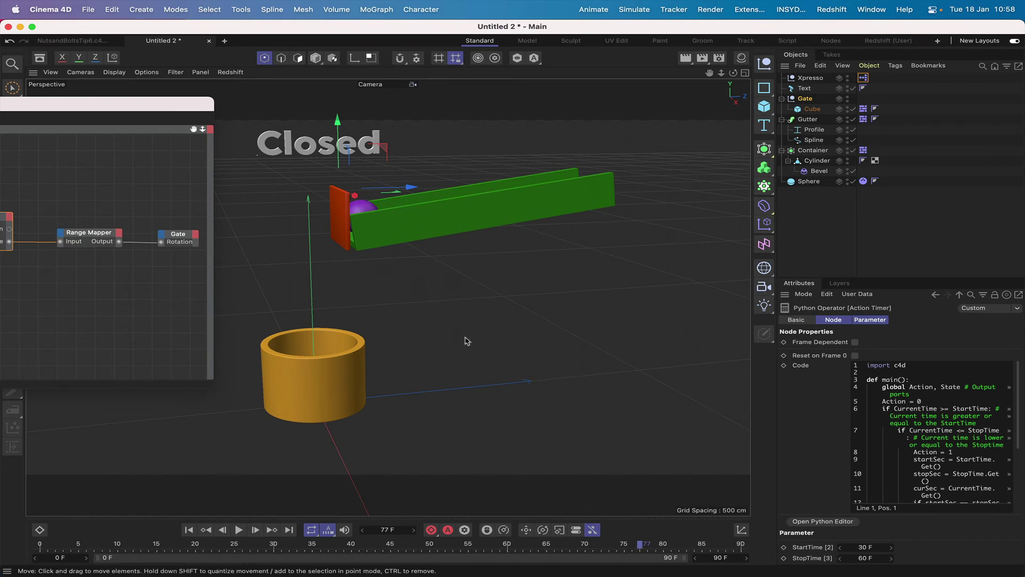
# Step: Set Action Timer StartTime to 60 F, StopTime to 90 F, and the animation end frame to 200
pyautogui.click(189, 531)
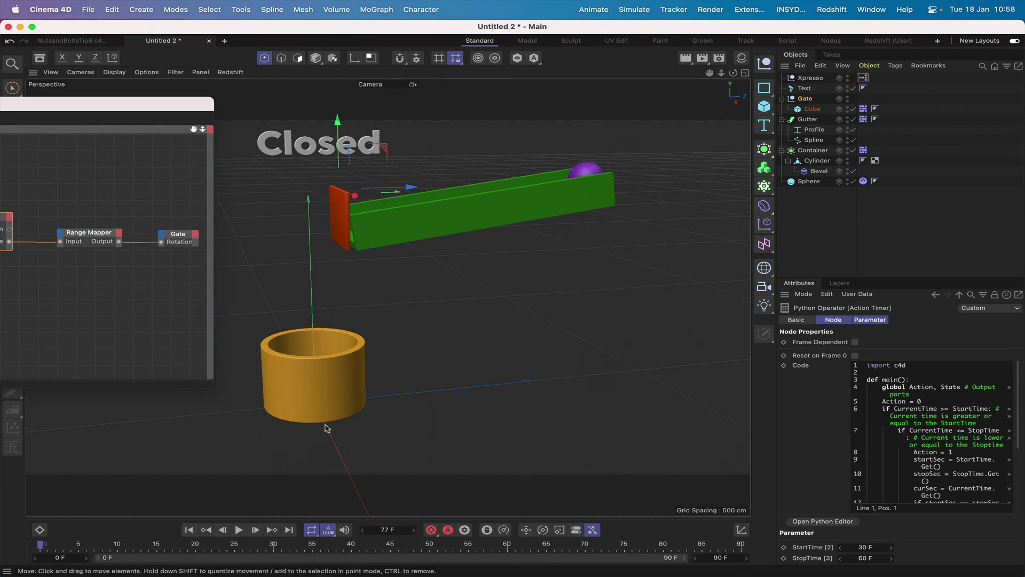
pyautogui.doubleClick(862, 548)
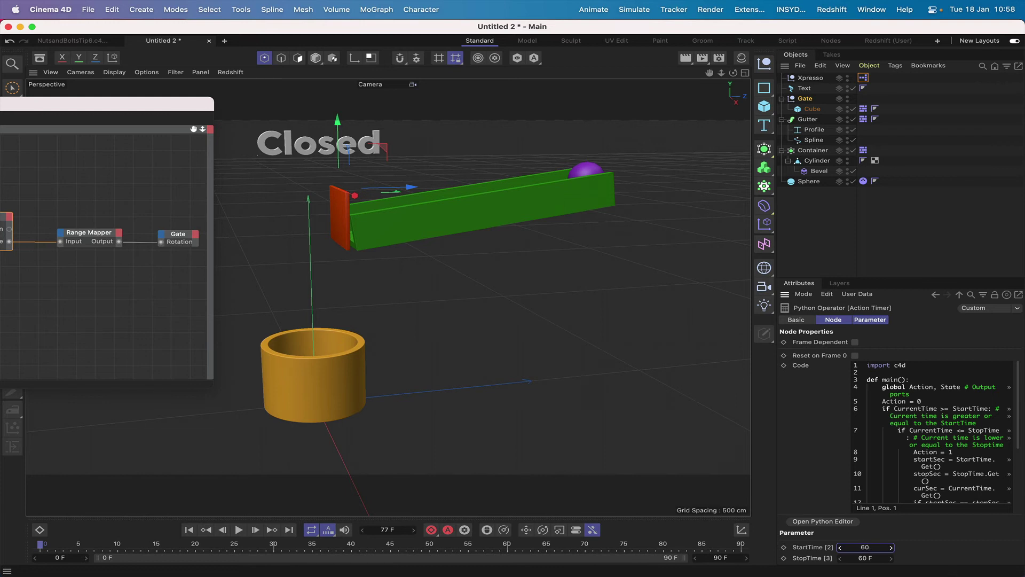
pyautogui.doubleClick(860, 558)
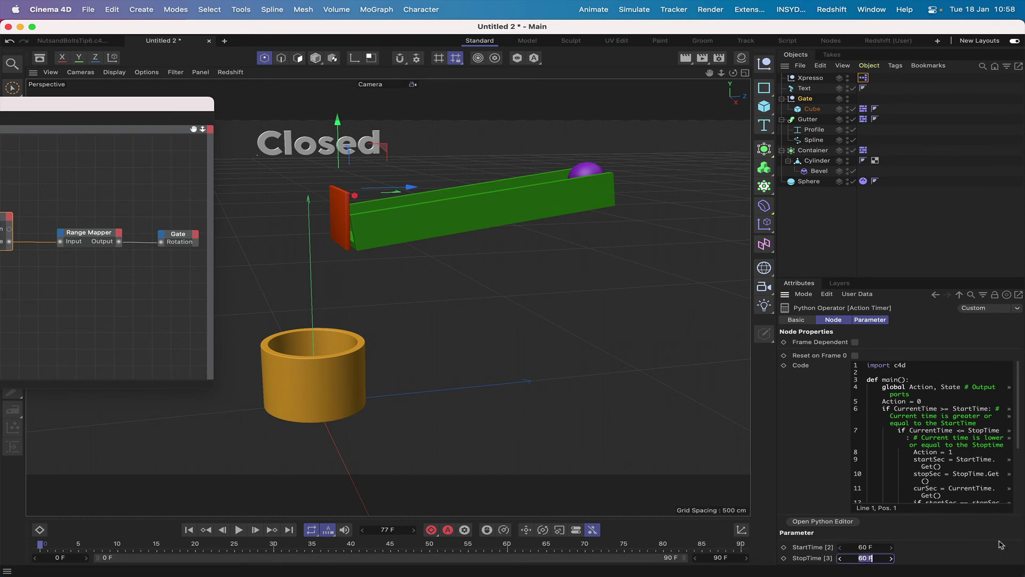
pyautogui.doubleClick(715, 557)
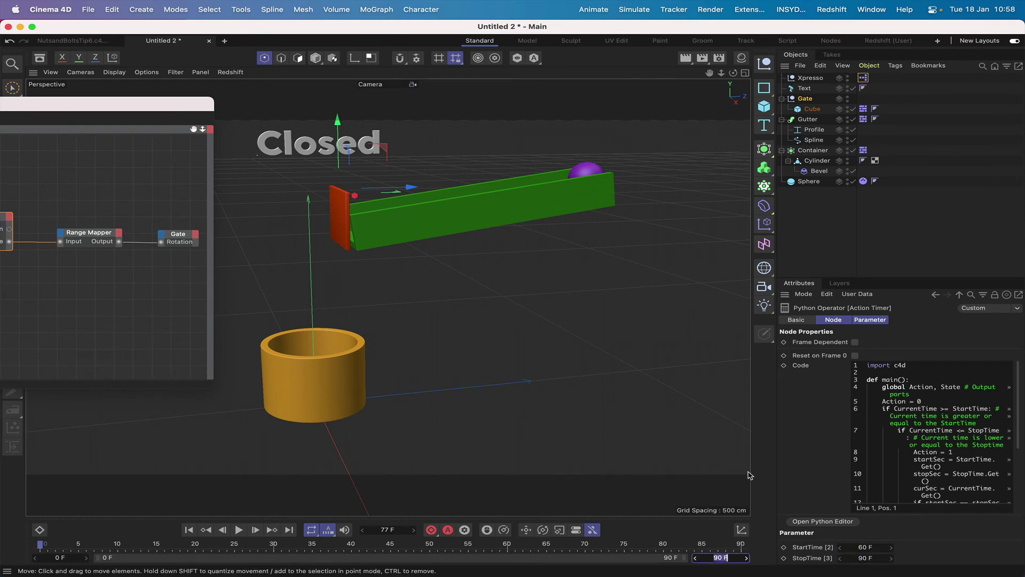
pyautogui.press('Return')
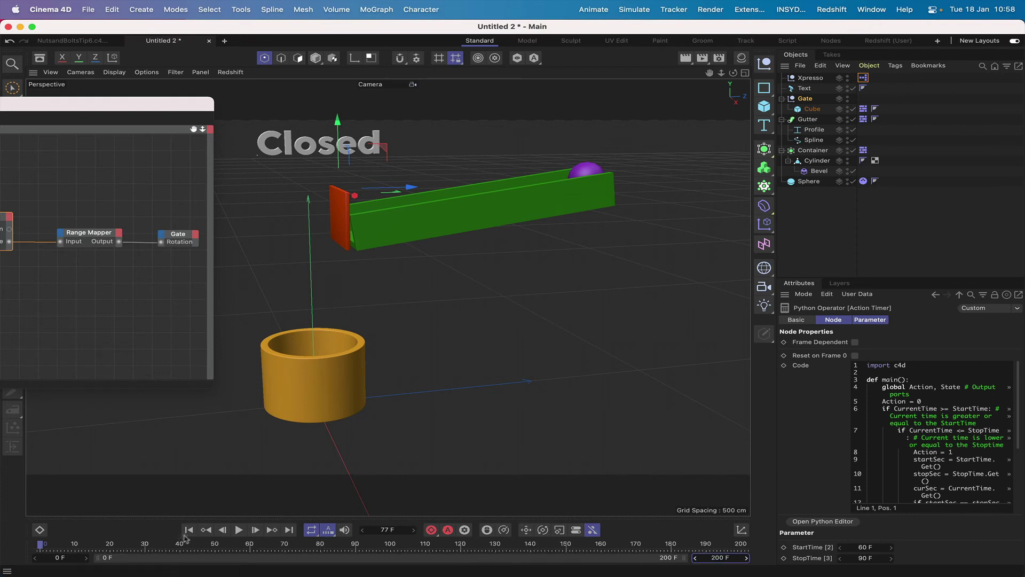
# Step: Play the animation to test the new timing, then rewind to frame 0
pyautogui.click(239, 530)
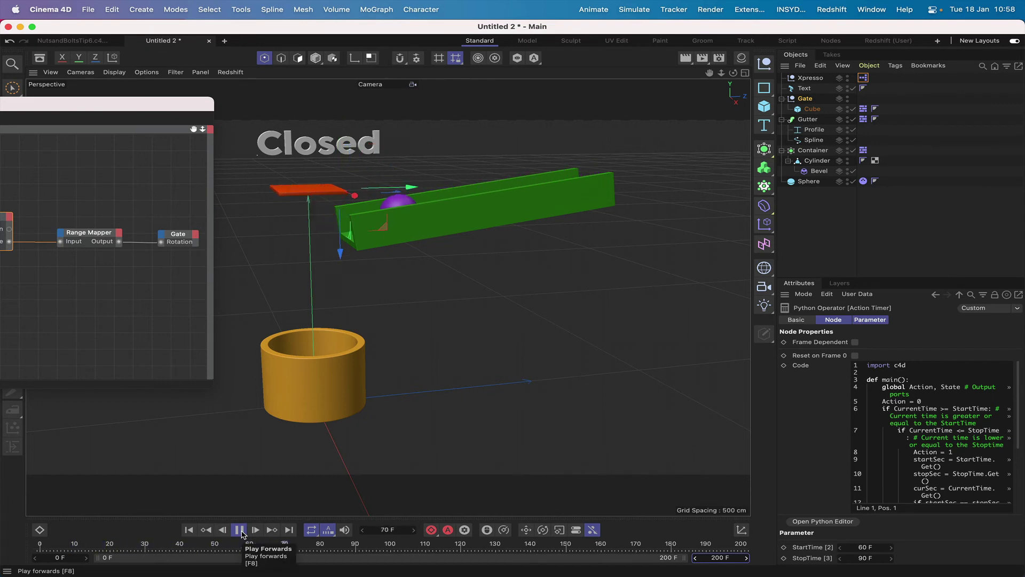
pyautogui.click(242, 530)
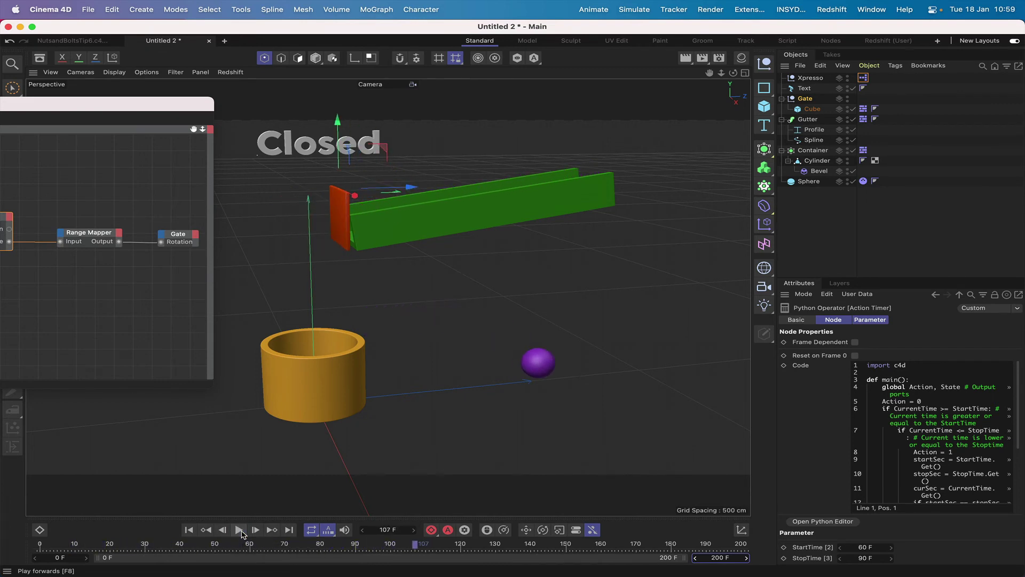
pyautogui.click(188, 530)
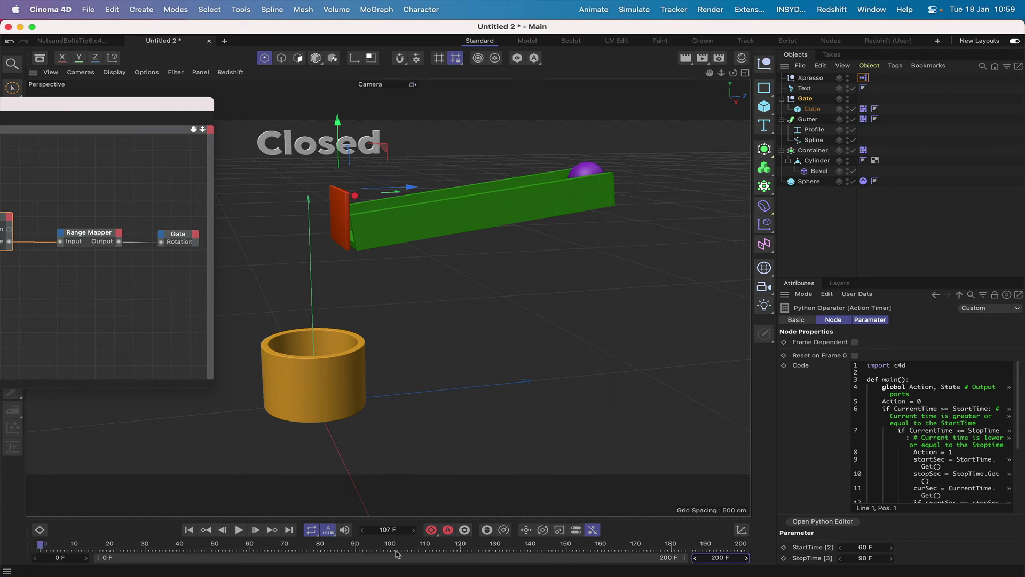
# Step: Try Action Timer timing of 70 F to 100 F, playing it and rewinding
pyautogui.click(863, 548)
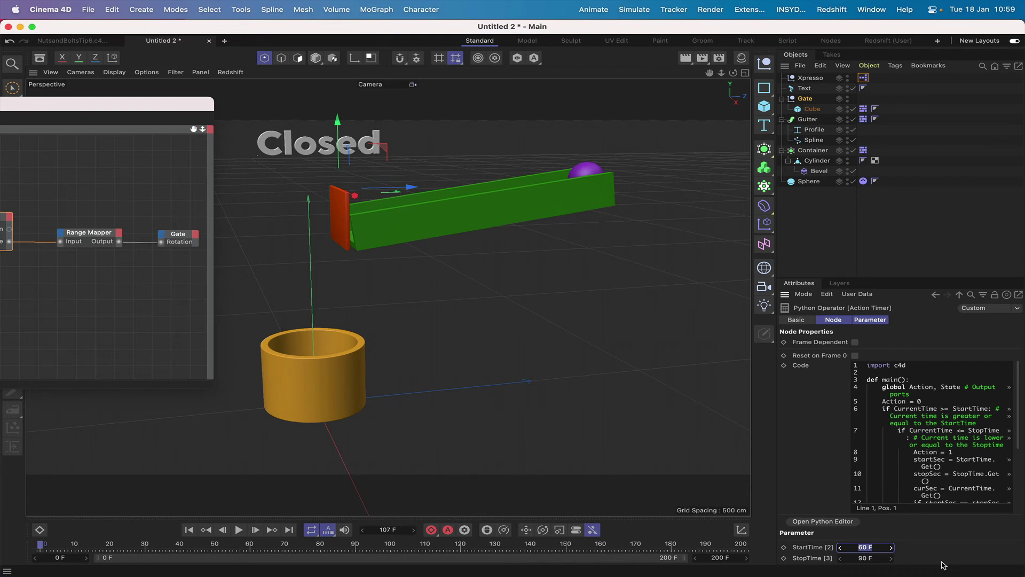
pyautogui.press('Tab')
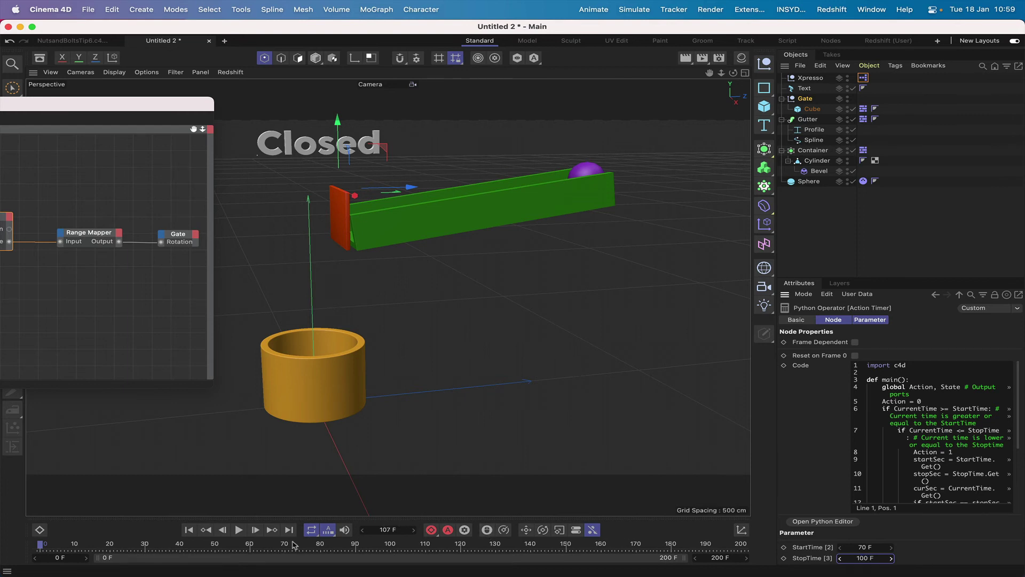
pyautogui.click(239, 530)
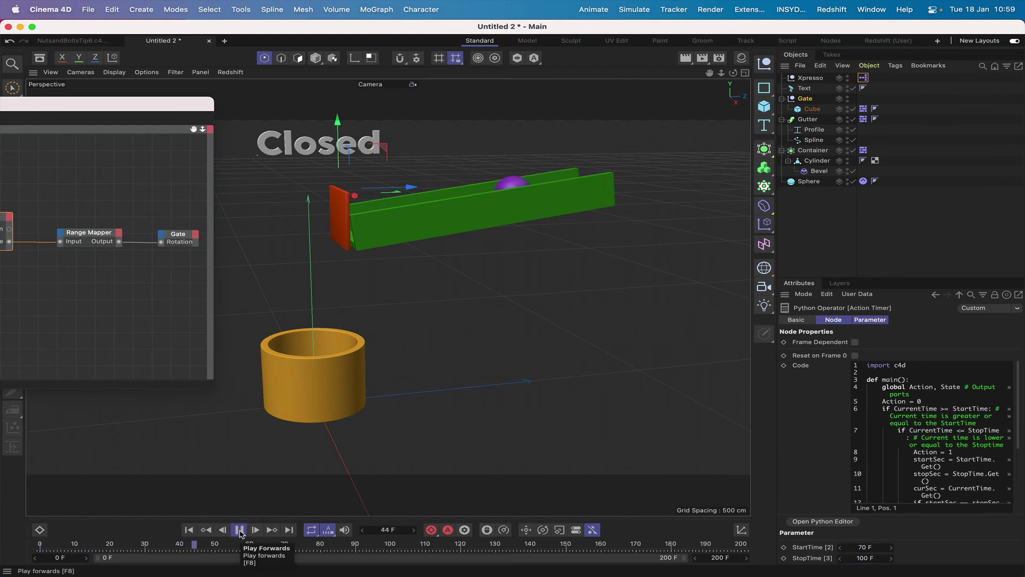
pyautogui.click(240, 533)
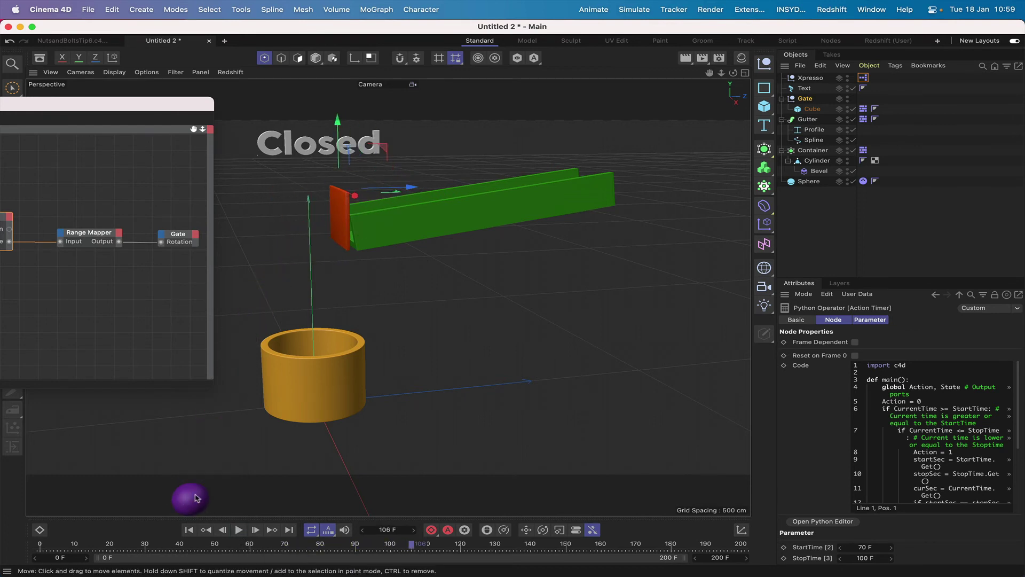
pyautogui.click(188, 530)
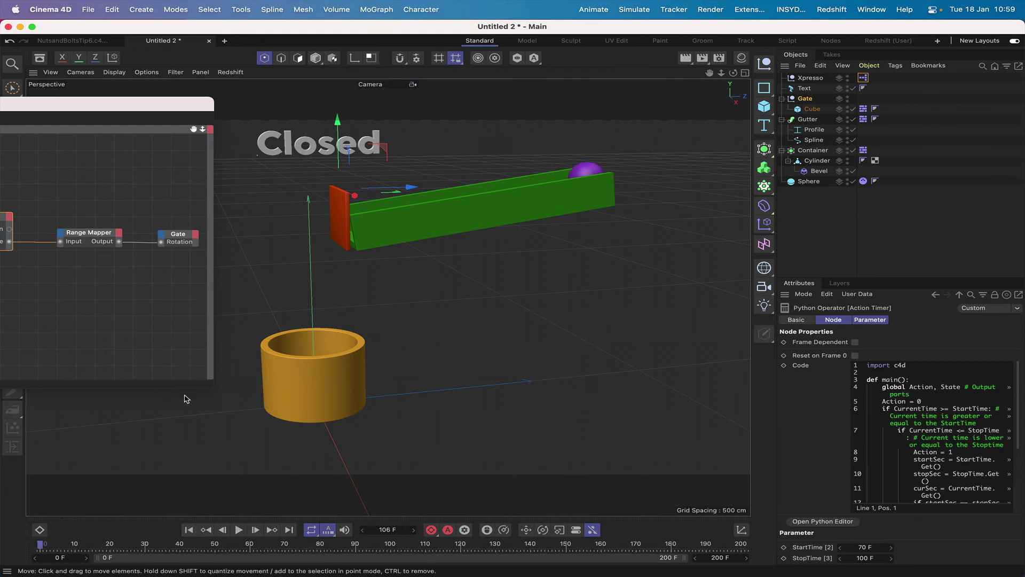
# Step: Try StartTime 80 F and StopTime 110 F, playing to frame 125 and rewinding
pyautogui.click(864, 547)
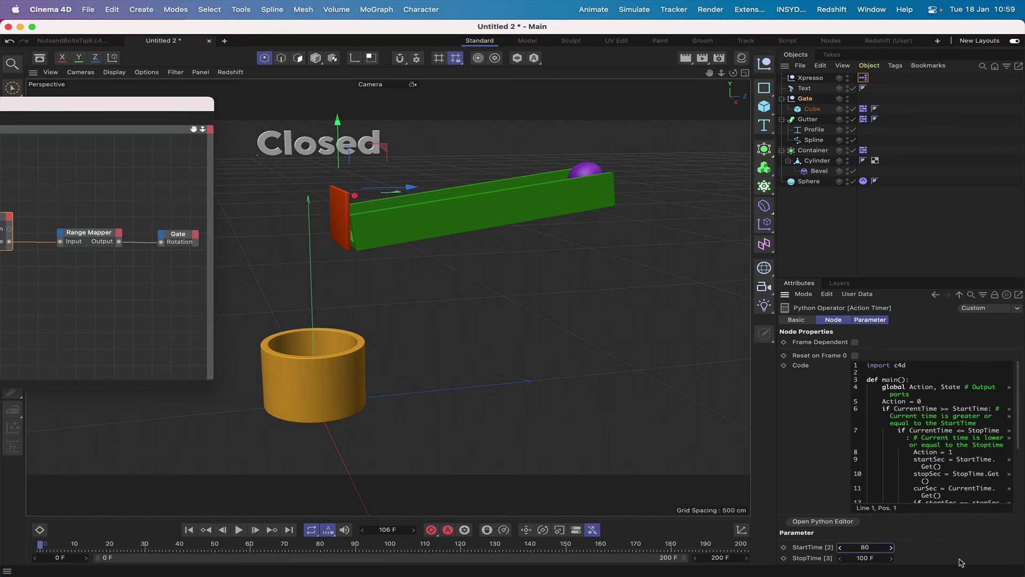
pyautogui.press('Tab')
pyautogui.write('1')
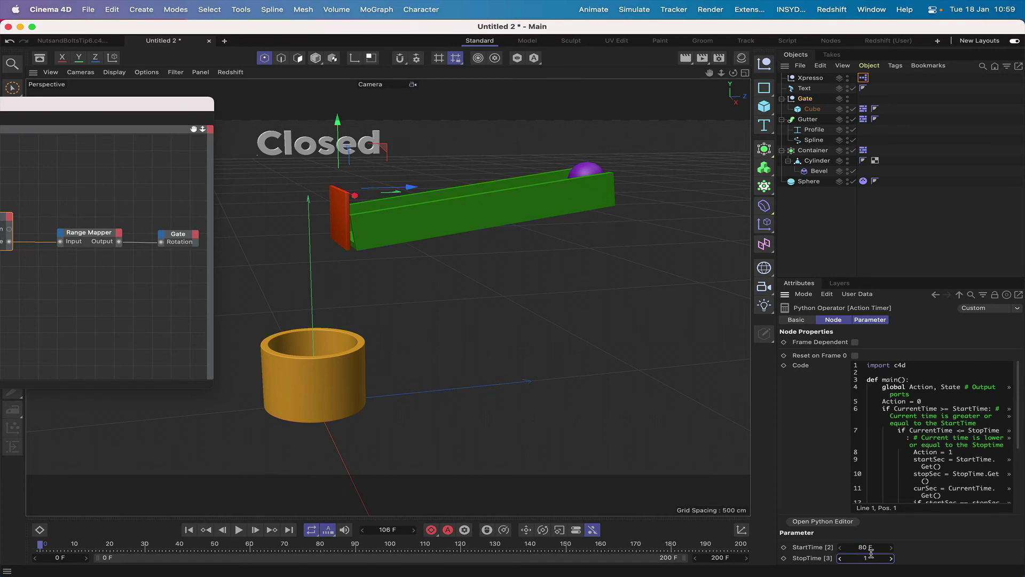
pyautogui.write('10')
pyautogui.press('Return')
pyautogui.click(239, 530)
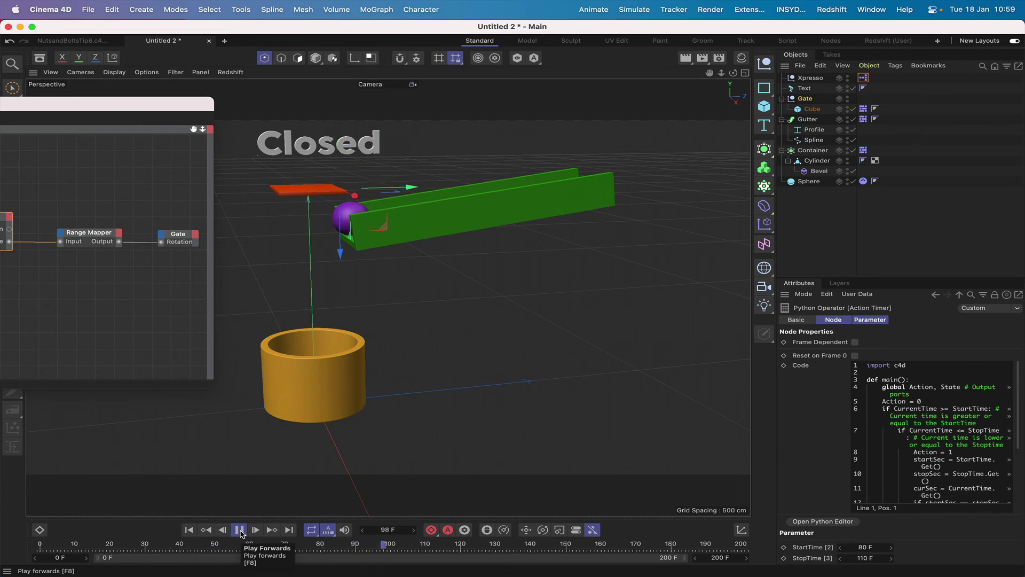
pyautogui.click(239, 531)
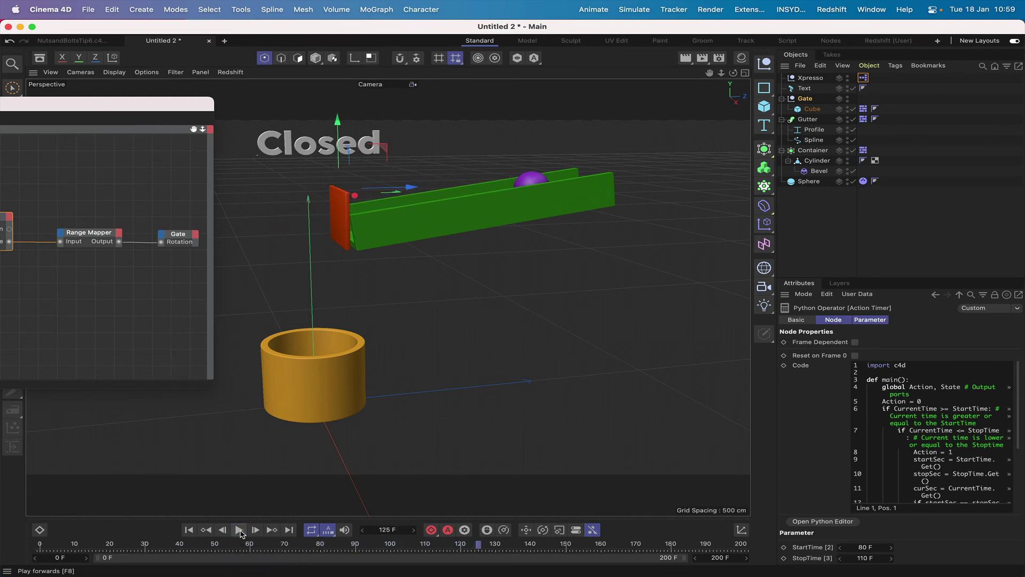
pyautogui.click(188, 532)
# Step: Settle on StartTime 75 F and StopTime 105 F, playing through to frame 141
pyautogui.click(862, 547)
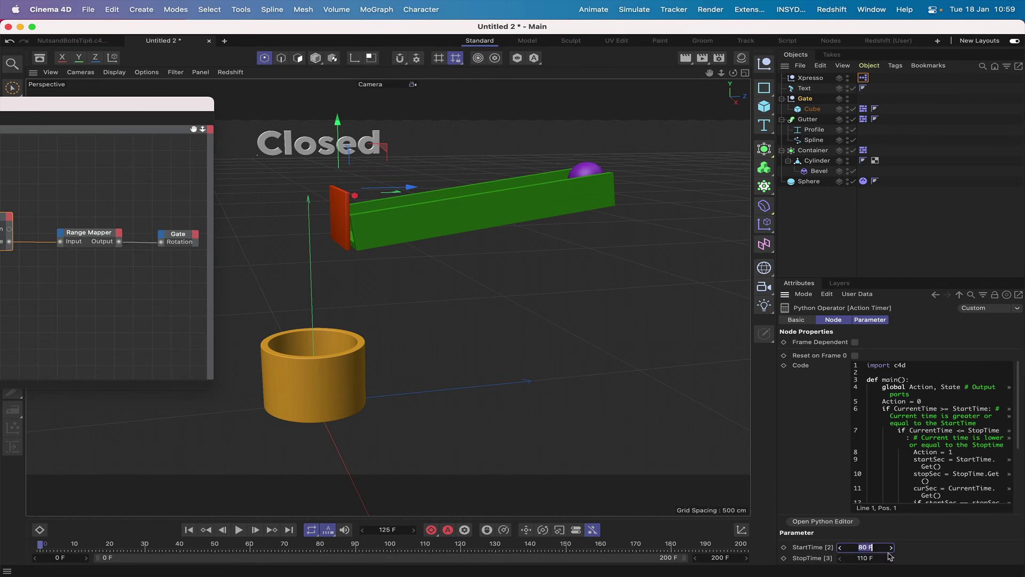
pyautogui.click(866, 558)
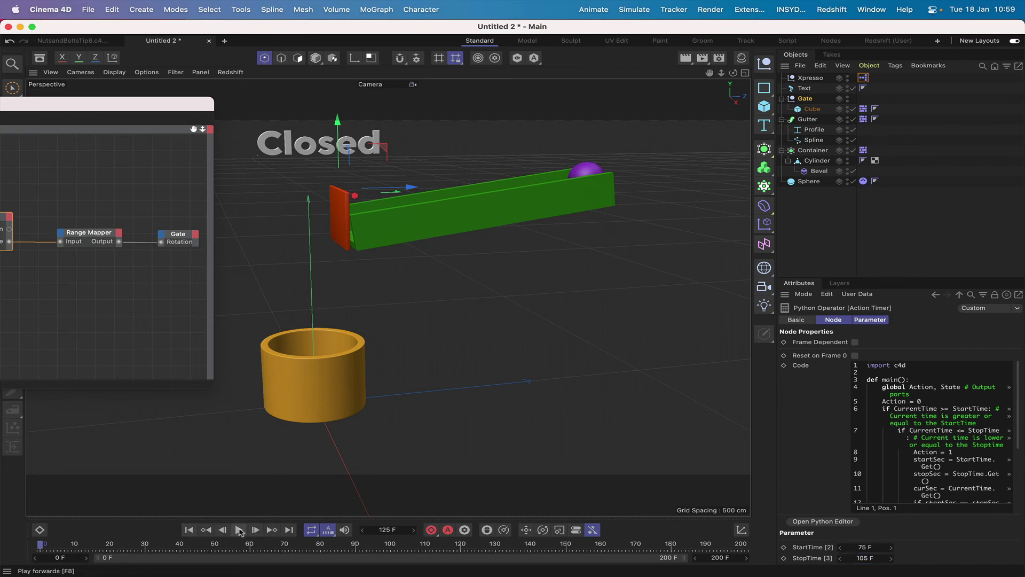
pyautogui.click(239, 530)
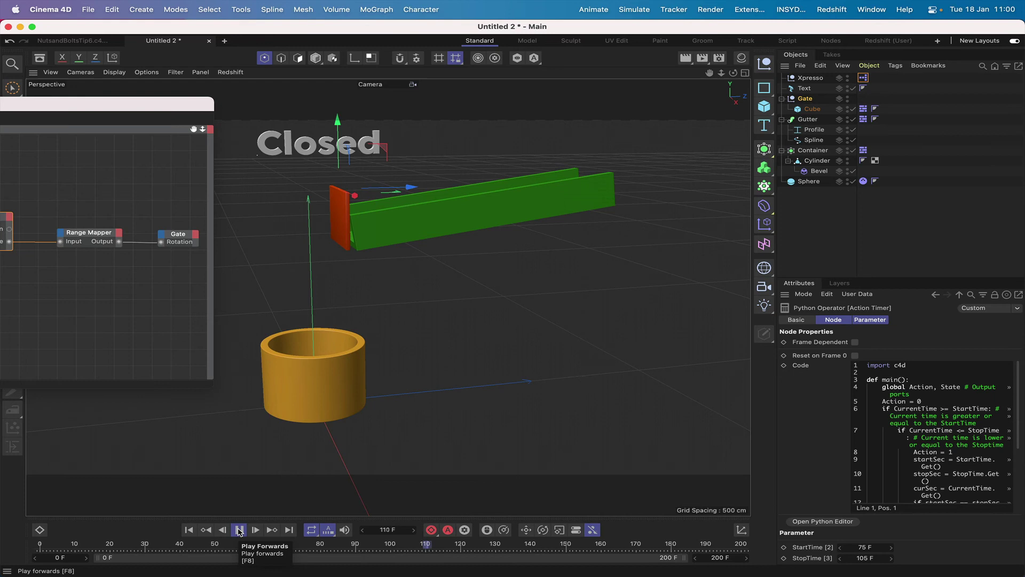
pyautogui.click(240, 530)
pyautogui.click(188, 530)
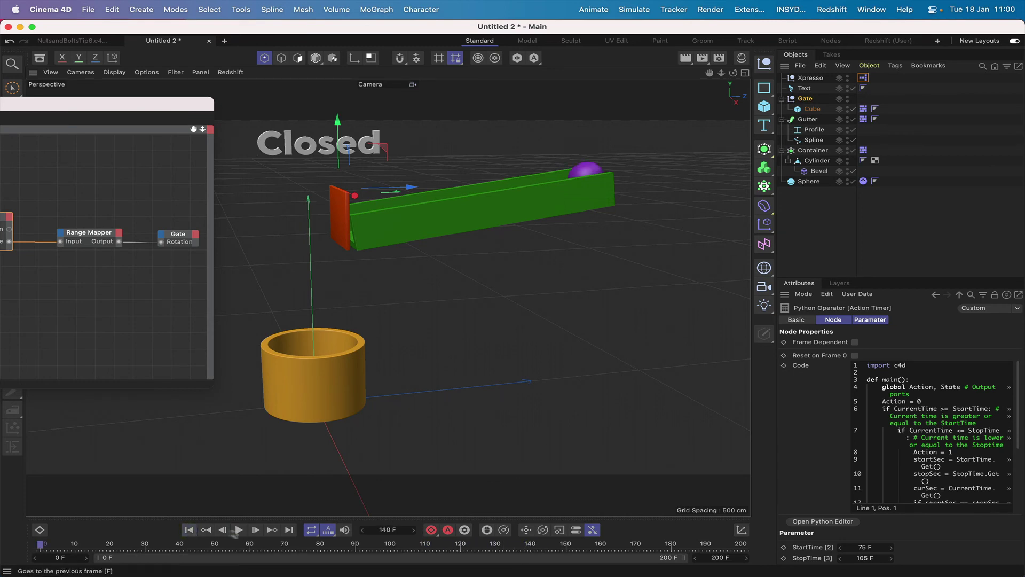
pyautogui.click(239, 530)
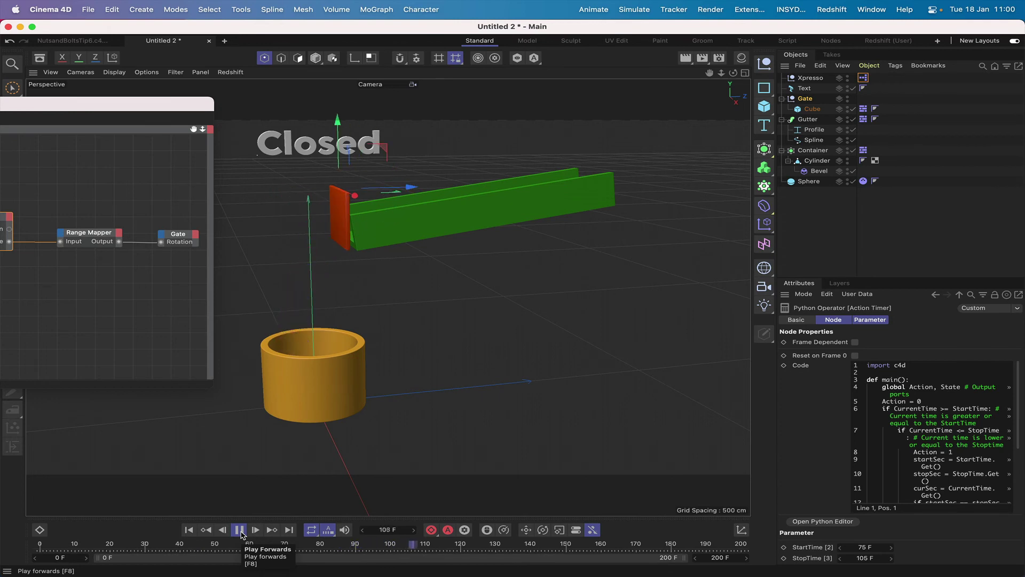
pyautogui.click(240, 532)
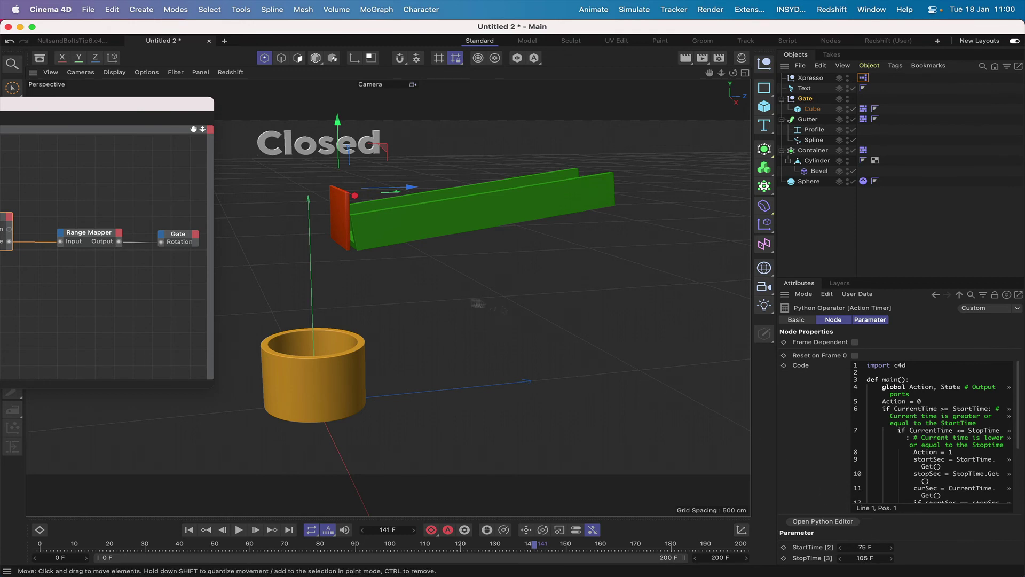
# Step: Drag the Text object from the Objects manager into the XGroup above the Gate node
pyautogui.moveTo(171, 103); pyautogui.dragTo(427, 21)
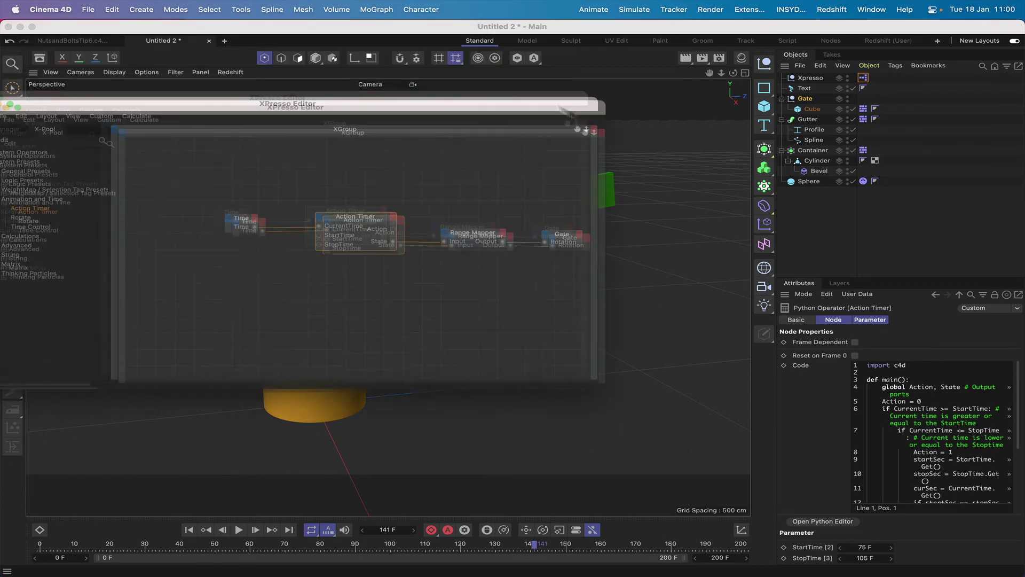
pyautogui.click(641, 293)
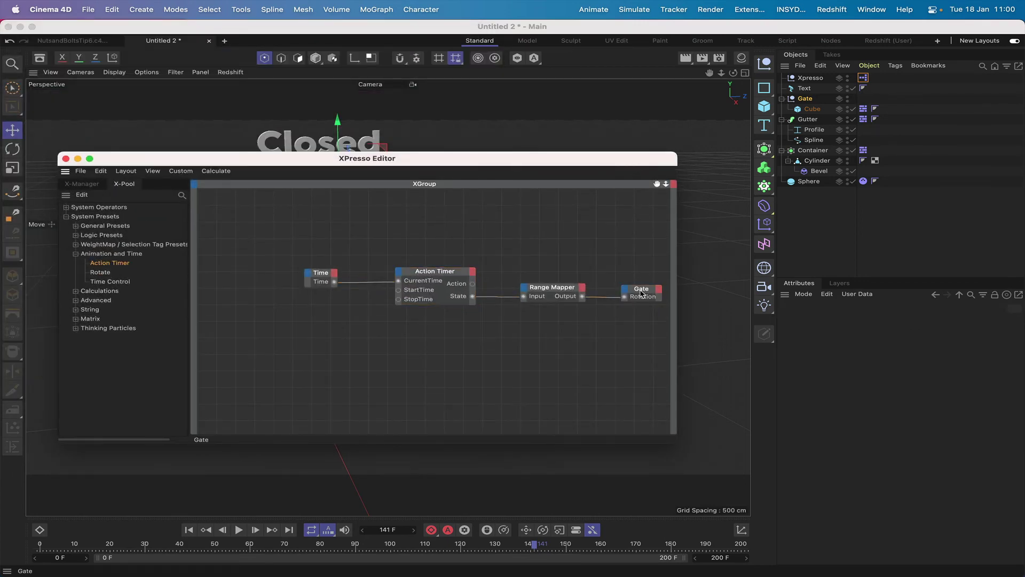
pyautogui.moveTo(641, 292); pyautogui.dragTo(637, 290)
pyautogui.moveTo(612, 161); pyautogui.dragTo(668, 215)
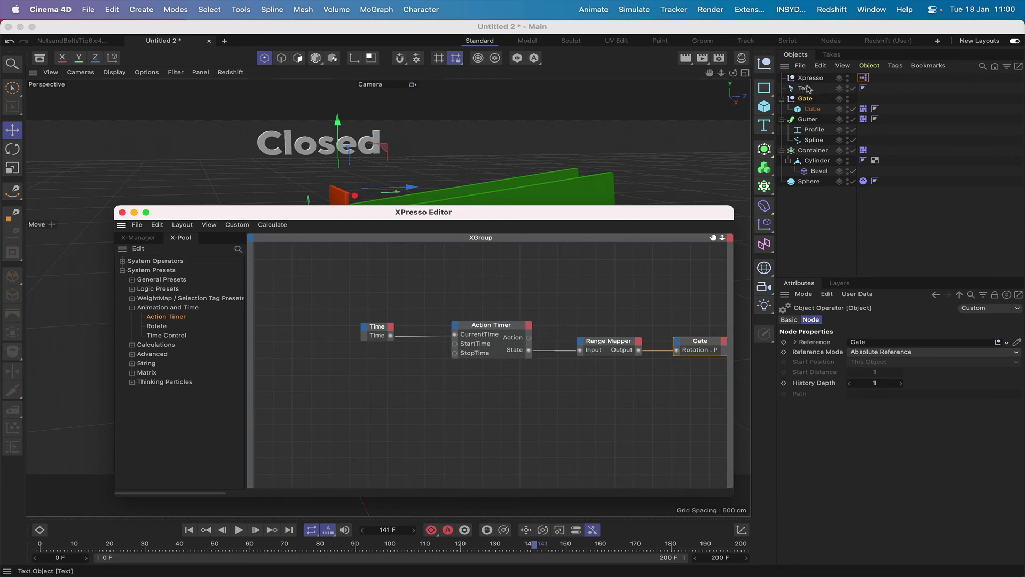
pyautogui.moveTo(808, 89); pyautogui.dragTo(662, 281)
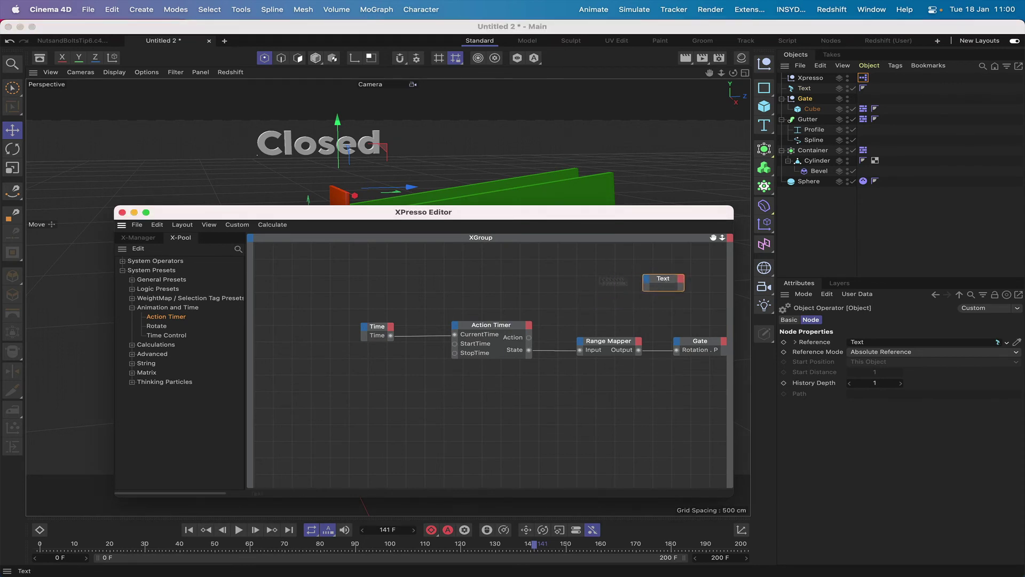
# Step: Add a Logic > Condition node and wire the Action Timer's Action into its Switch
pyautogui.rightClick(508, 275)
pyautogui.moveTo(529, 292)
pyautogui.moveTo(598, 292)
pyautogui.moveTo(667, 291)
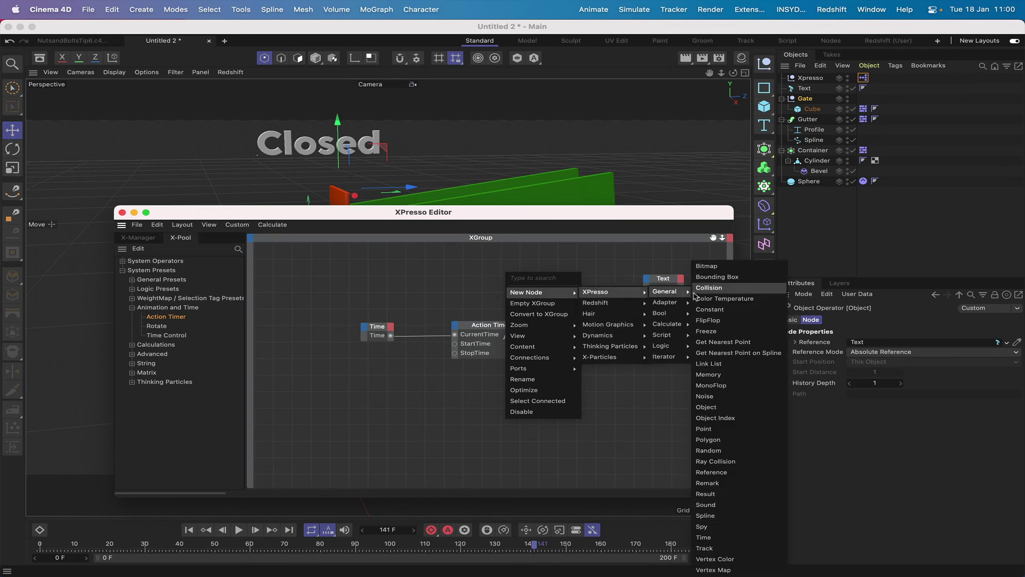
pyautogui.moveTo(662, 345)
pyautogui.click(707, 355)
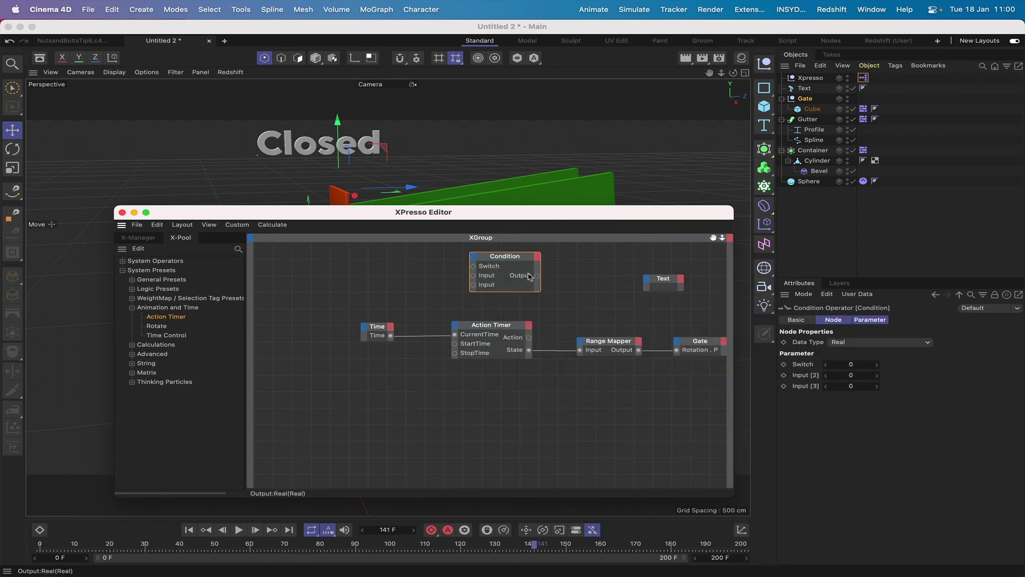
pyautogui.moveTo(504, 254); pyautogui.dragTo(582, 259)
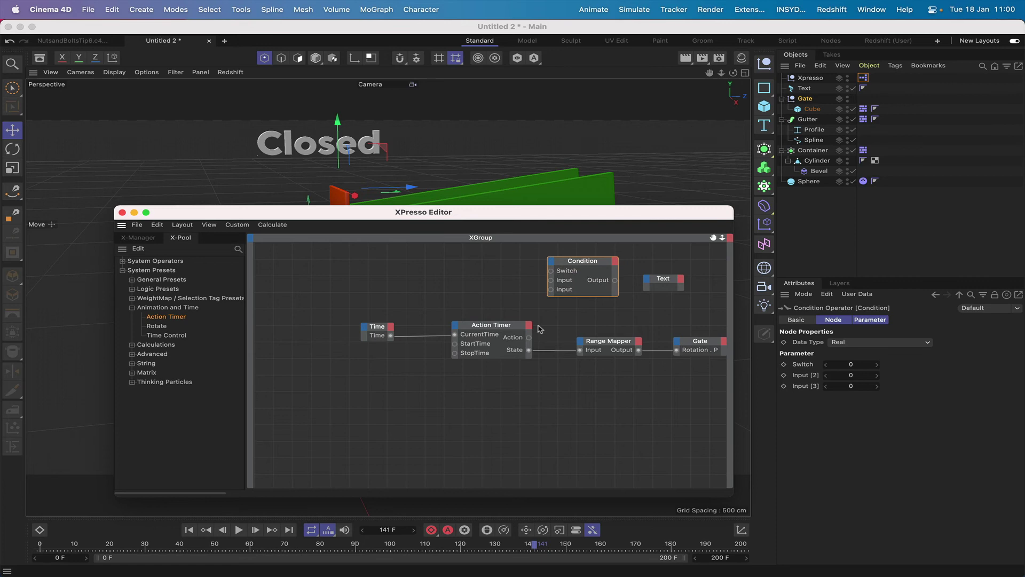
pyautogui.moveTo(529, 337); pyautogui.dragTo(583, 263)
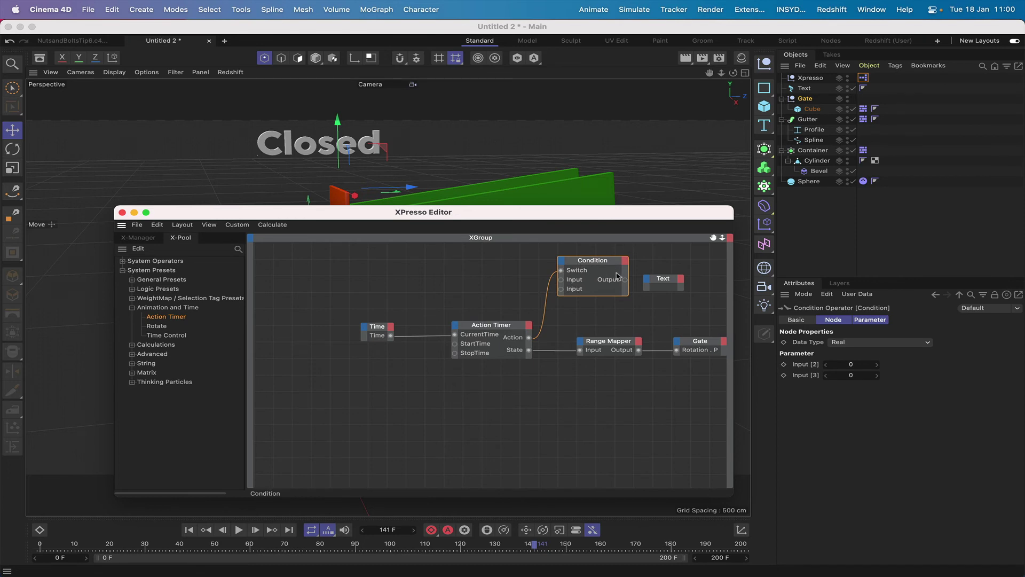
# Step: Set the Condition's Data Type to String with inputs Closed and Open
pyautogui.click(850, 342)
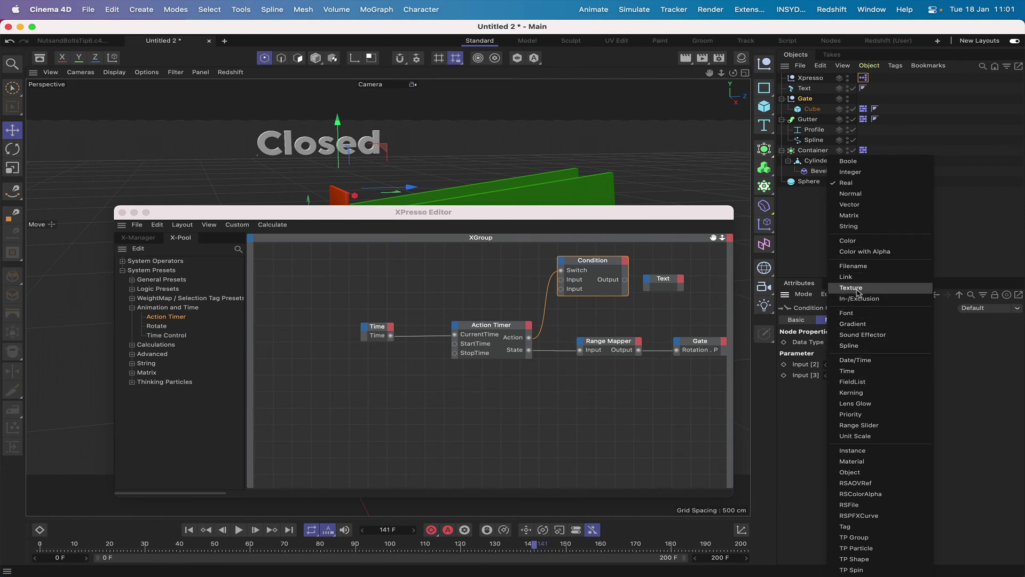
pyautogui.click(849, 226)
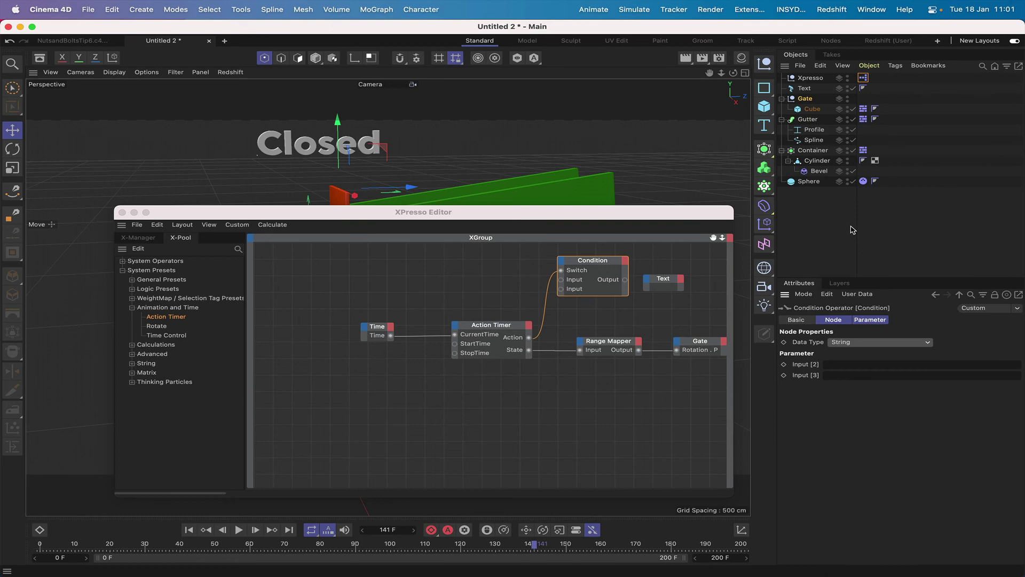
pyautogui.click(862, 365)
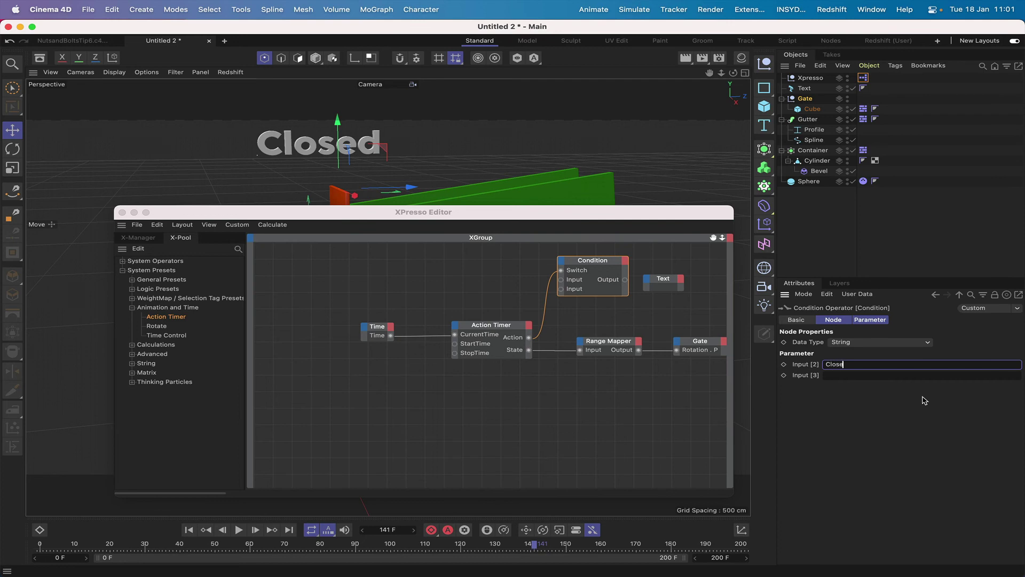
pyautogui.click(902, 375)
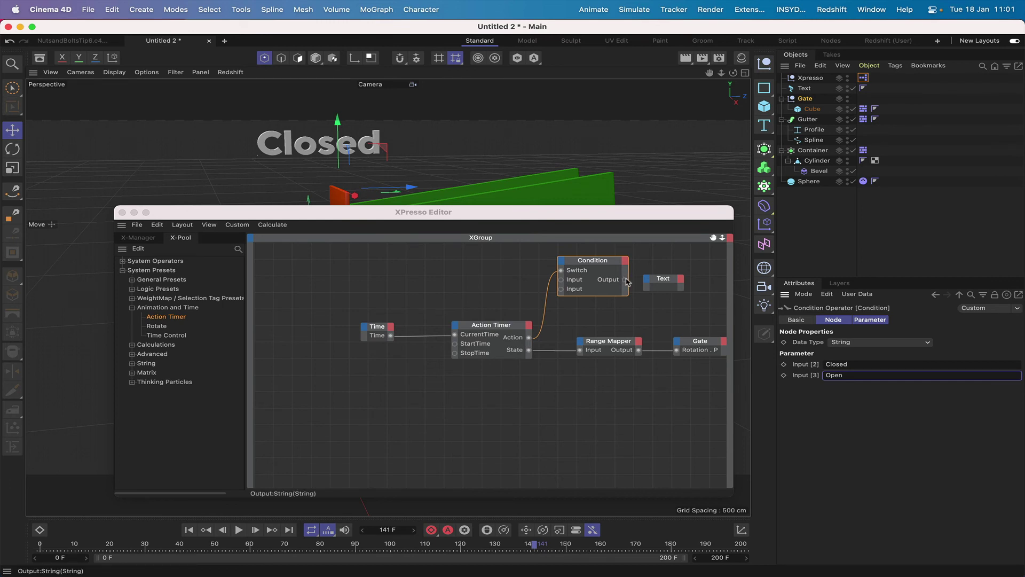
pyautogui.moveTo(626, 279); pyautogui.dragTo(648, 283)
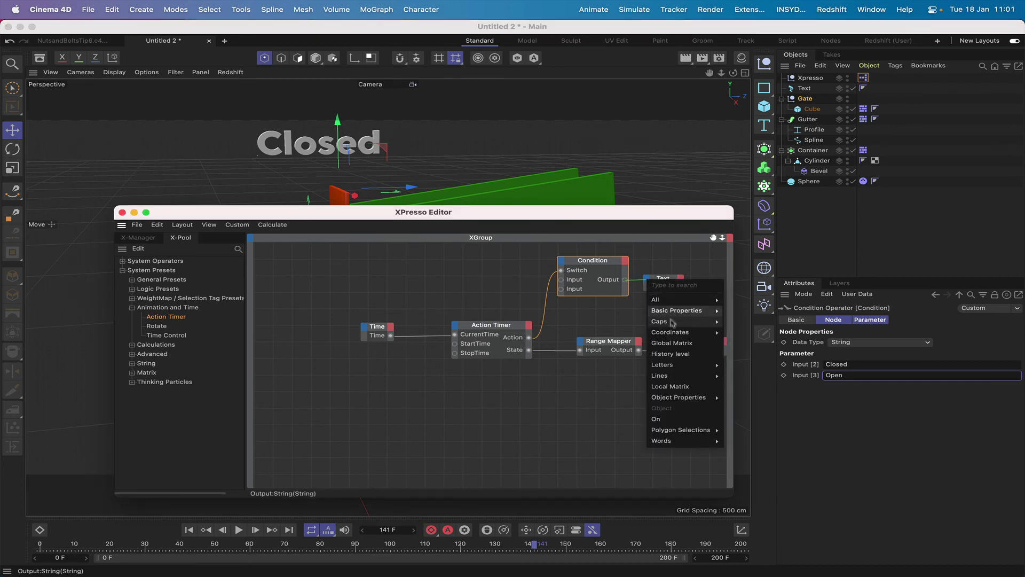
# Step: Connect the Condition's Output to the Text node's Text Spline port and close the XPresso Editor
pyautogui.moveTo(673, 322)
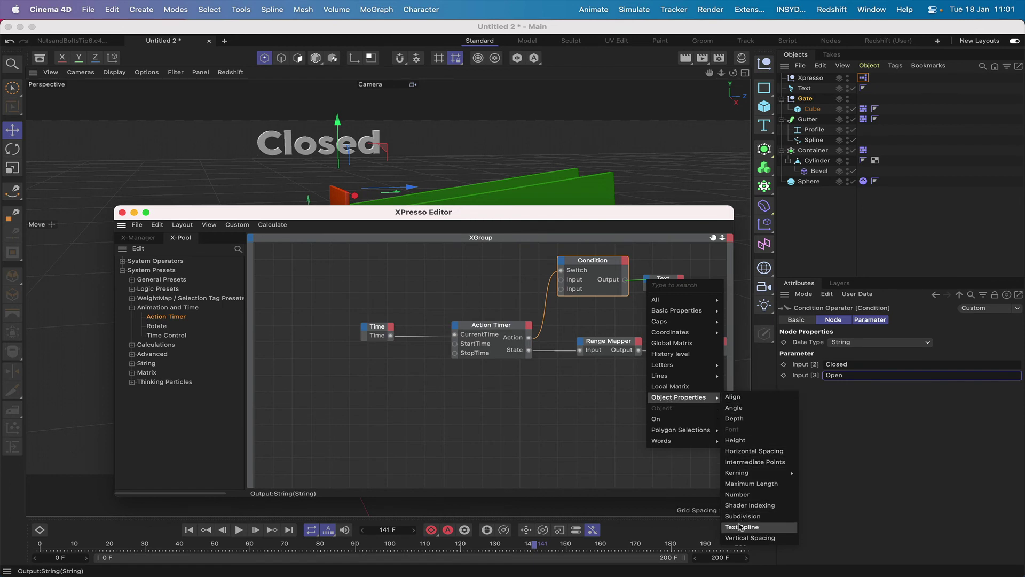
pyautogui.click(741, 527)
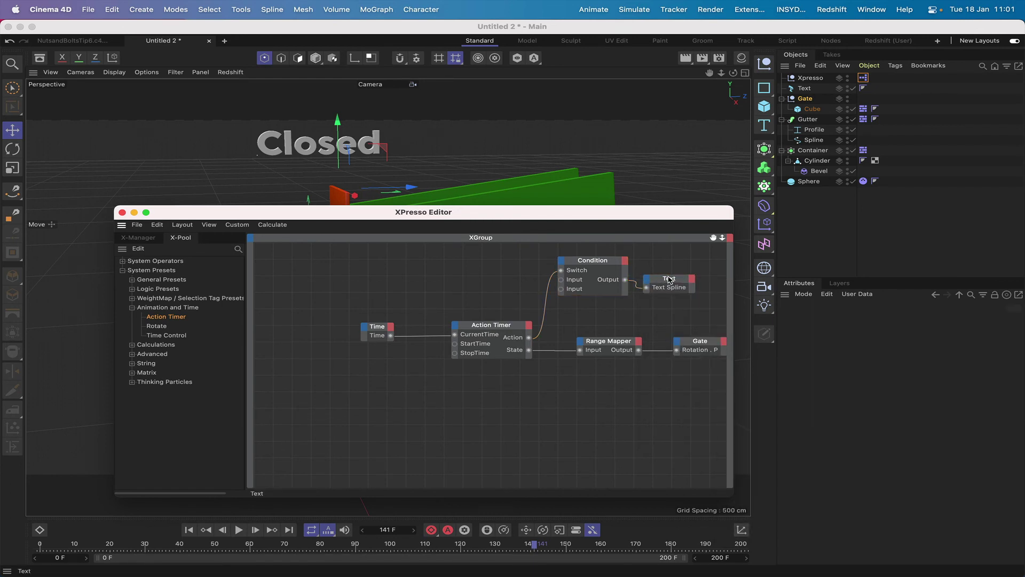
pyautogui.moveTo(669, 280); pyautogui.dragTo(684, 273)
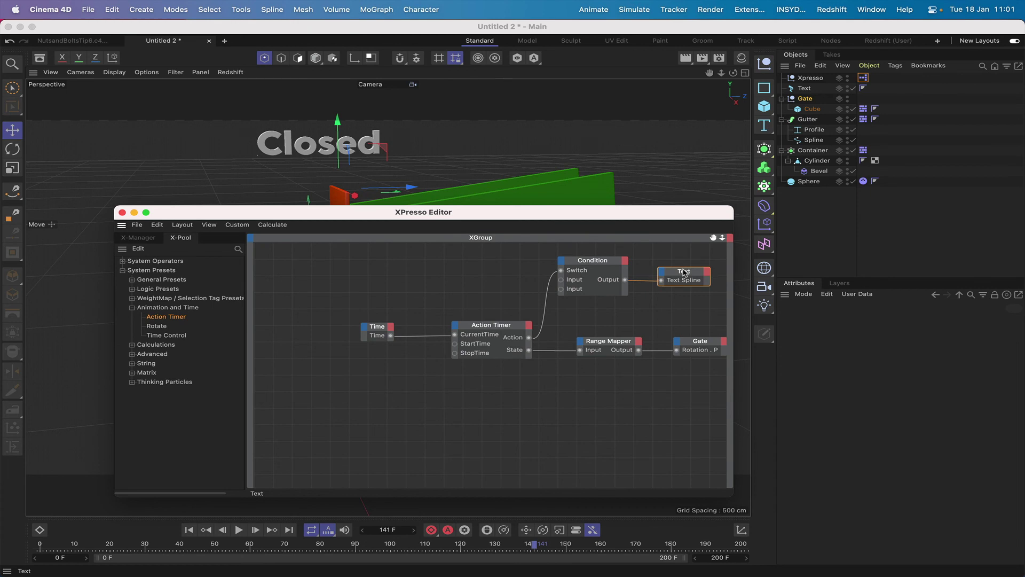
pyautogui.click(122, 212)
# Step: Replay the sphere rolling down the gutter from frame 0 and pause at frame 128
pyautogui.click(189, 529)
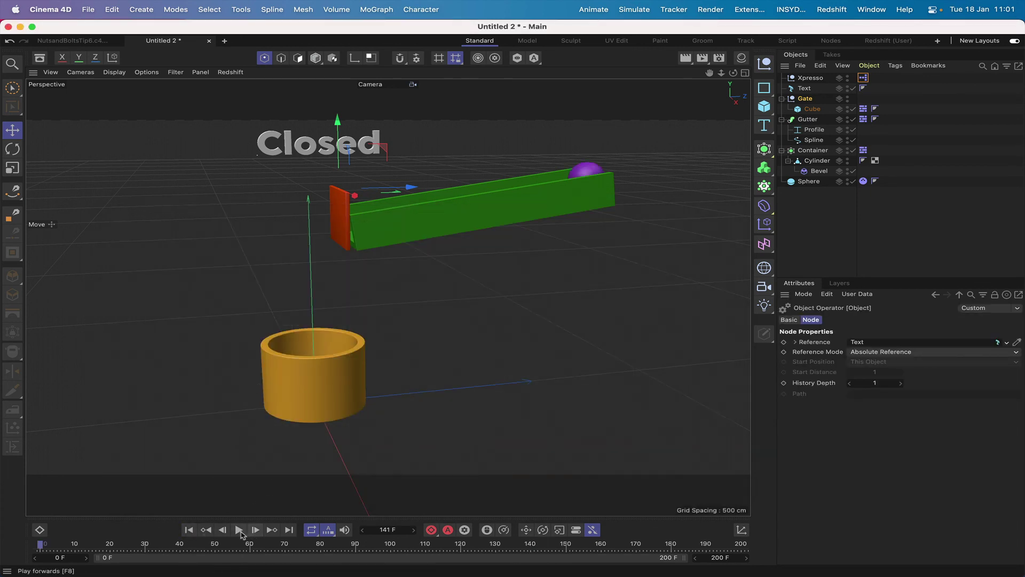
pyautogui.click(239, 530)
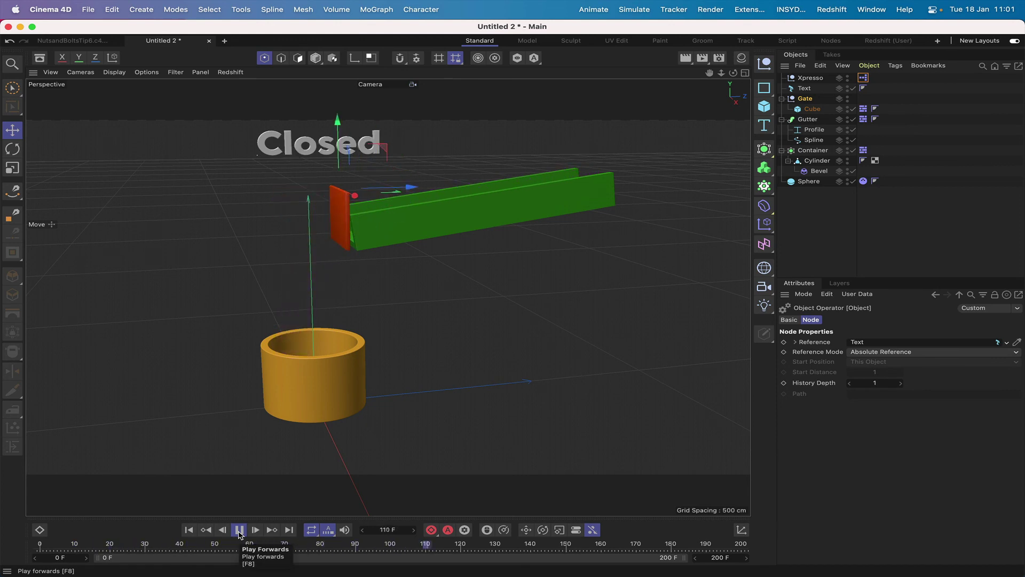
pyautogui.click(239, 530)
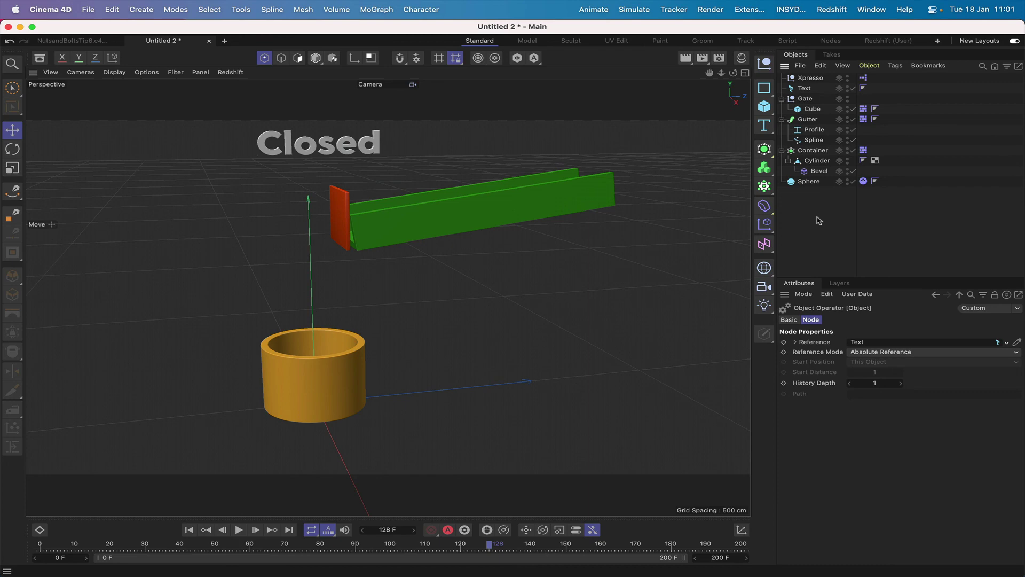
# Step: Open the XPresso tag's node graph and position the editor to uncover the objects list
pyautogui.click(864, 78)
pyautogui.doubleClick(863, 78)
pyautogui.moveTo(838, 72); pyautogui.dragTo(526, 216)
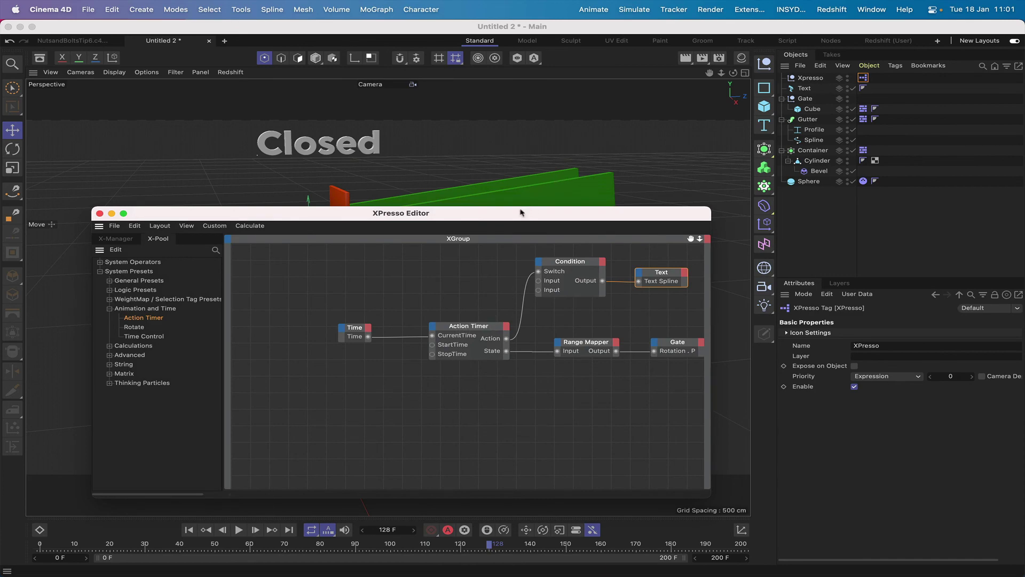
pyautogui.moveTo(516, 217); pyautogui.dragTo(770, 45)
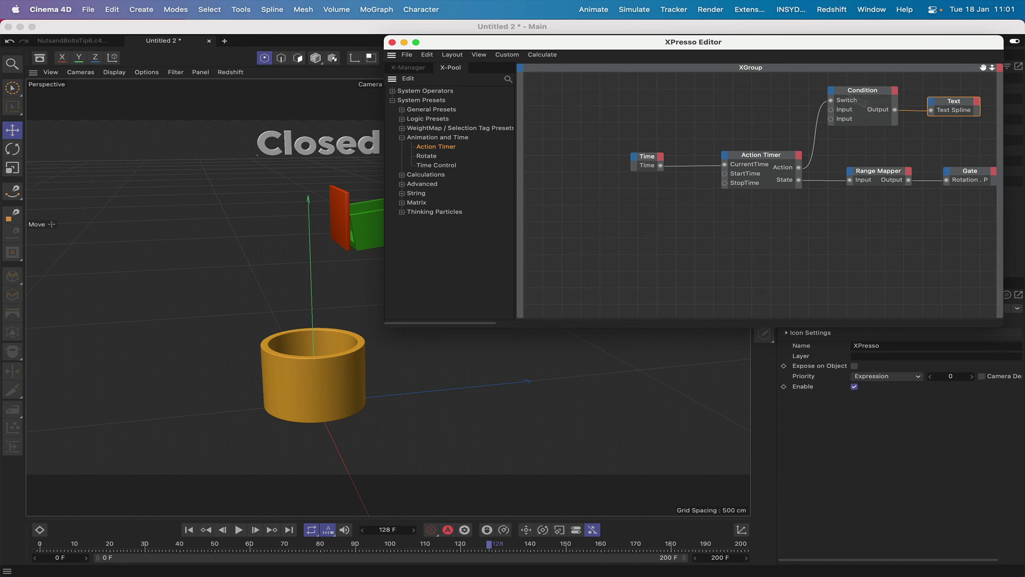
pyautogui.moveTo(722, 45); pyautogui.dragTo(875, 239)
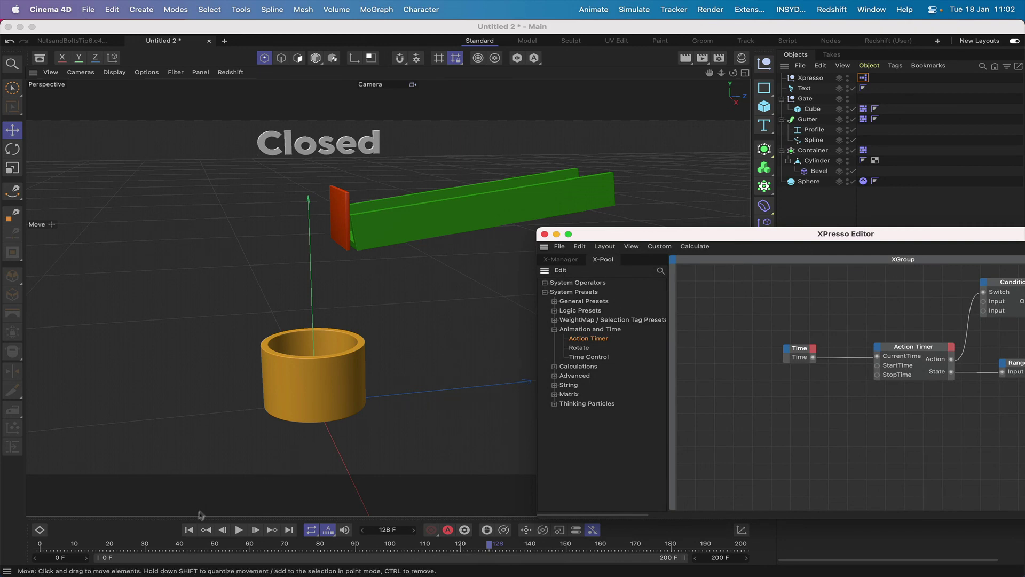
# Step: Replay the animation from frame 0 with the graph open and pause at frame 113
pyautogui.click(189, 529)
pyautogui.click(239, 529)
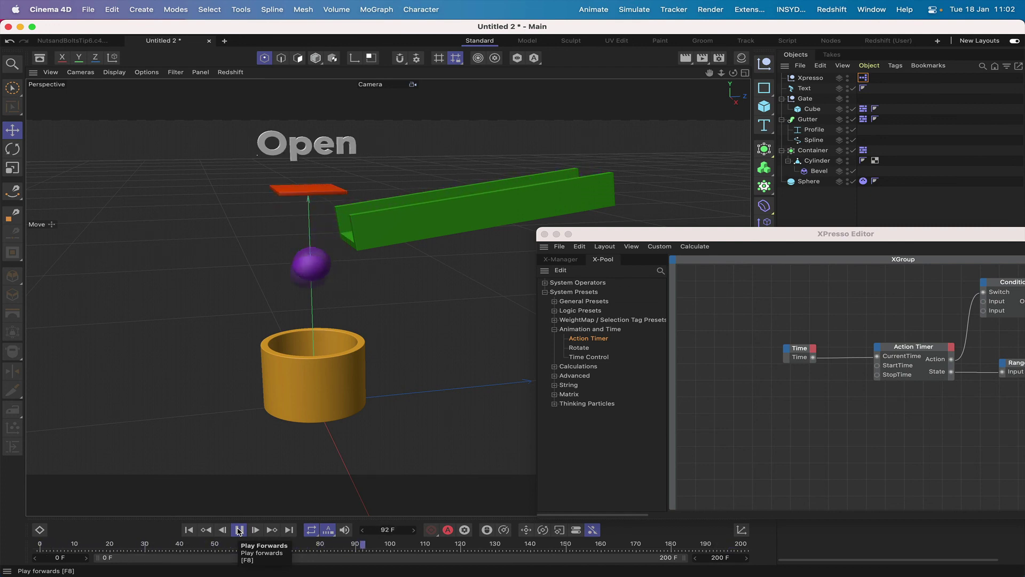
pyautogui.click(239, 530)
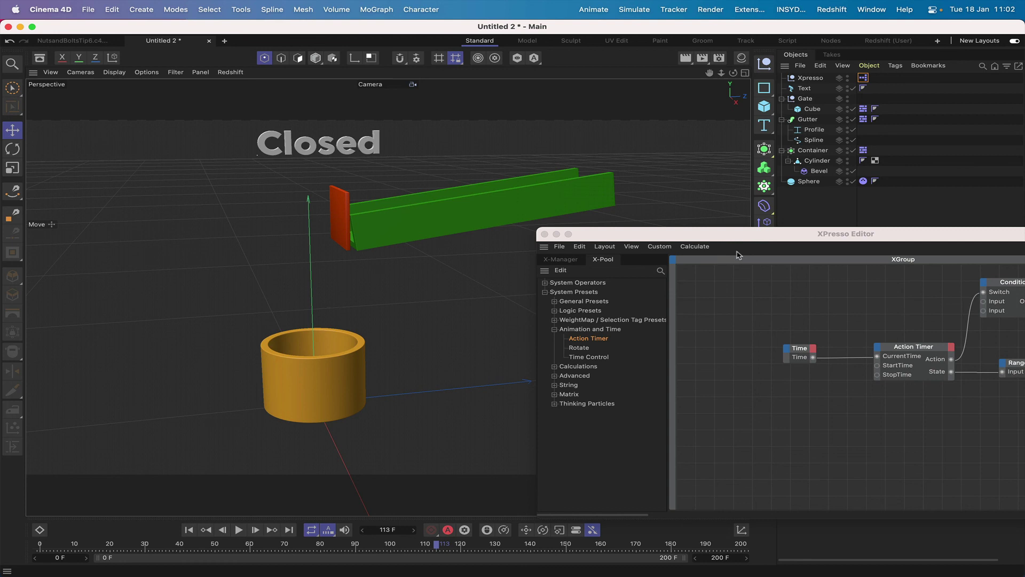
# Step: Reposition the editor to show the whole node graph, then close the XPresso Editor
pyautogui.moveTo(755, 234); pyautogui.dragTo(421, 101)
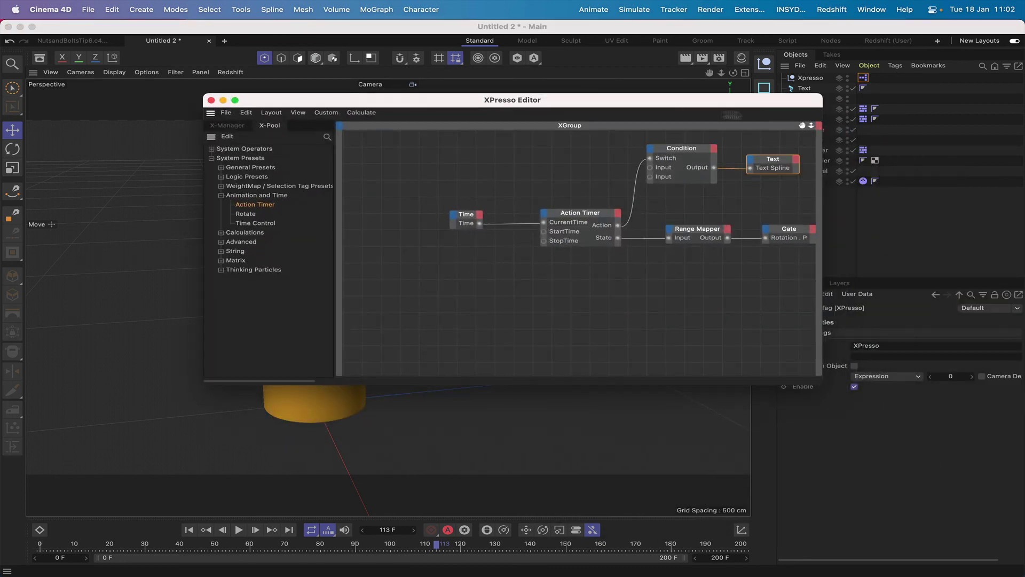
pyautogui.moveTo(802, 128); pyautogui.dragTo(655, 156)
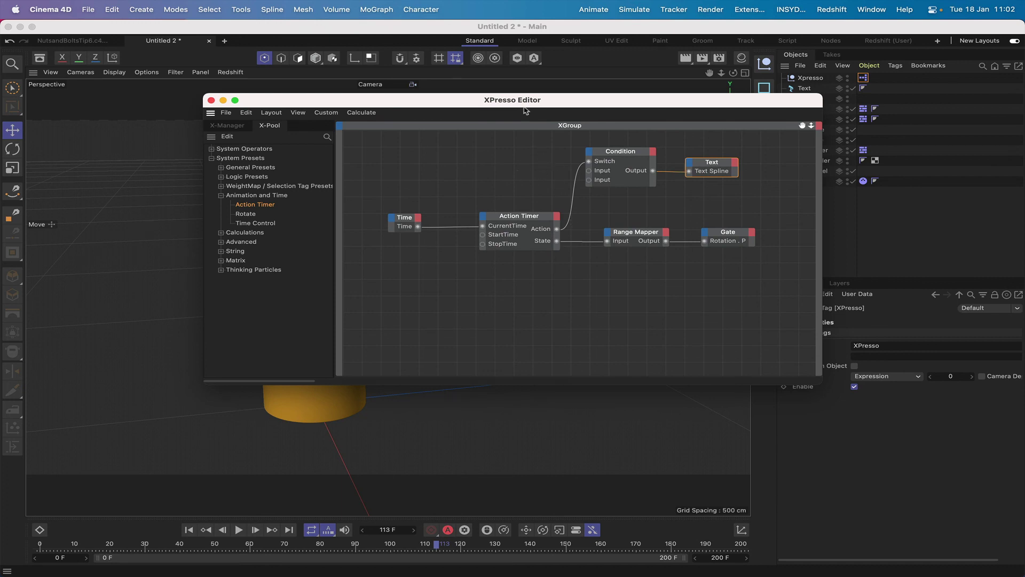
pyautogui.moveTo(524, 103); pyautogui.dragTo(711, 43)
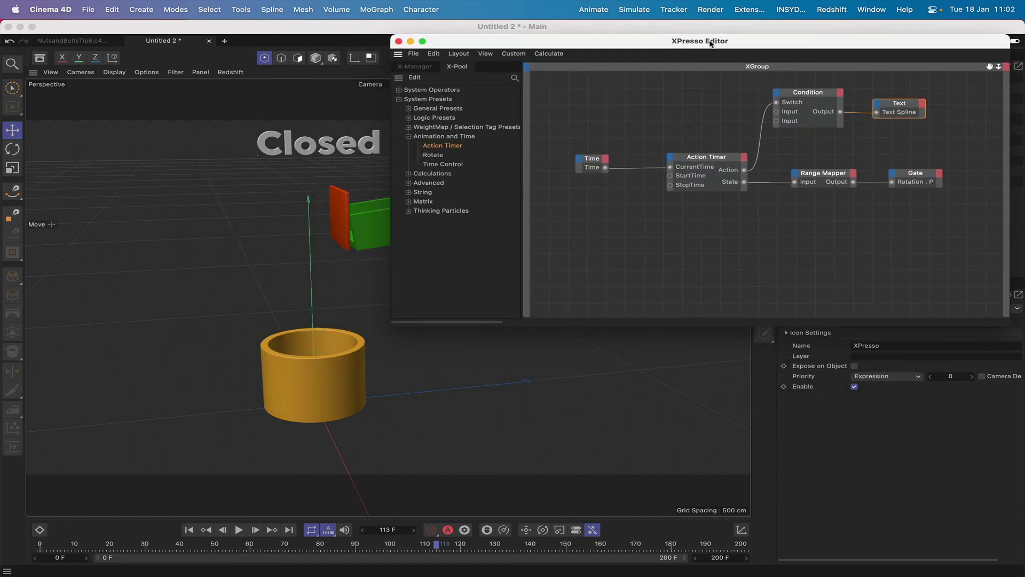
pyautogui.click(397, 42)
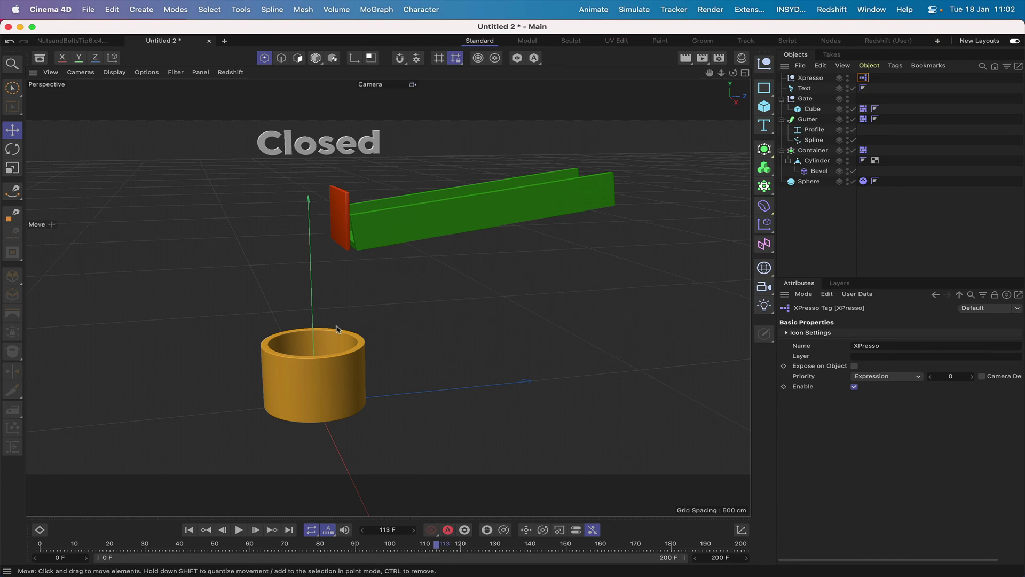